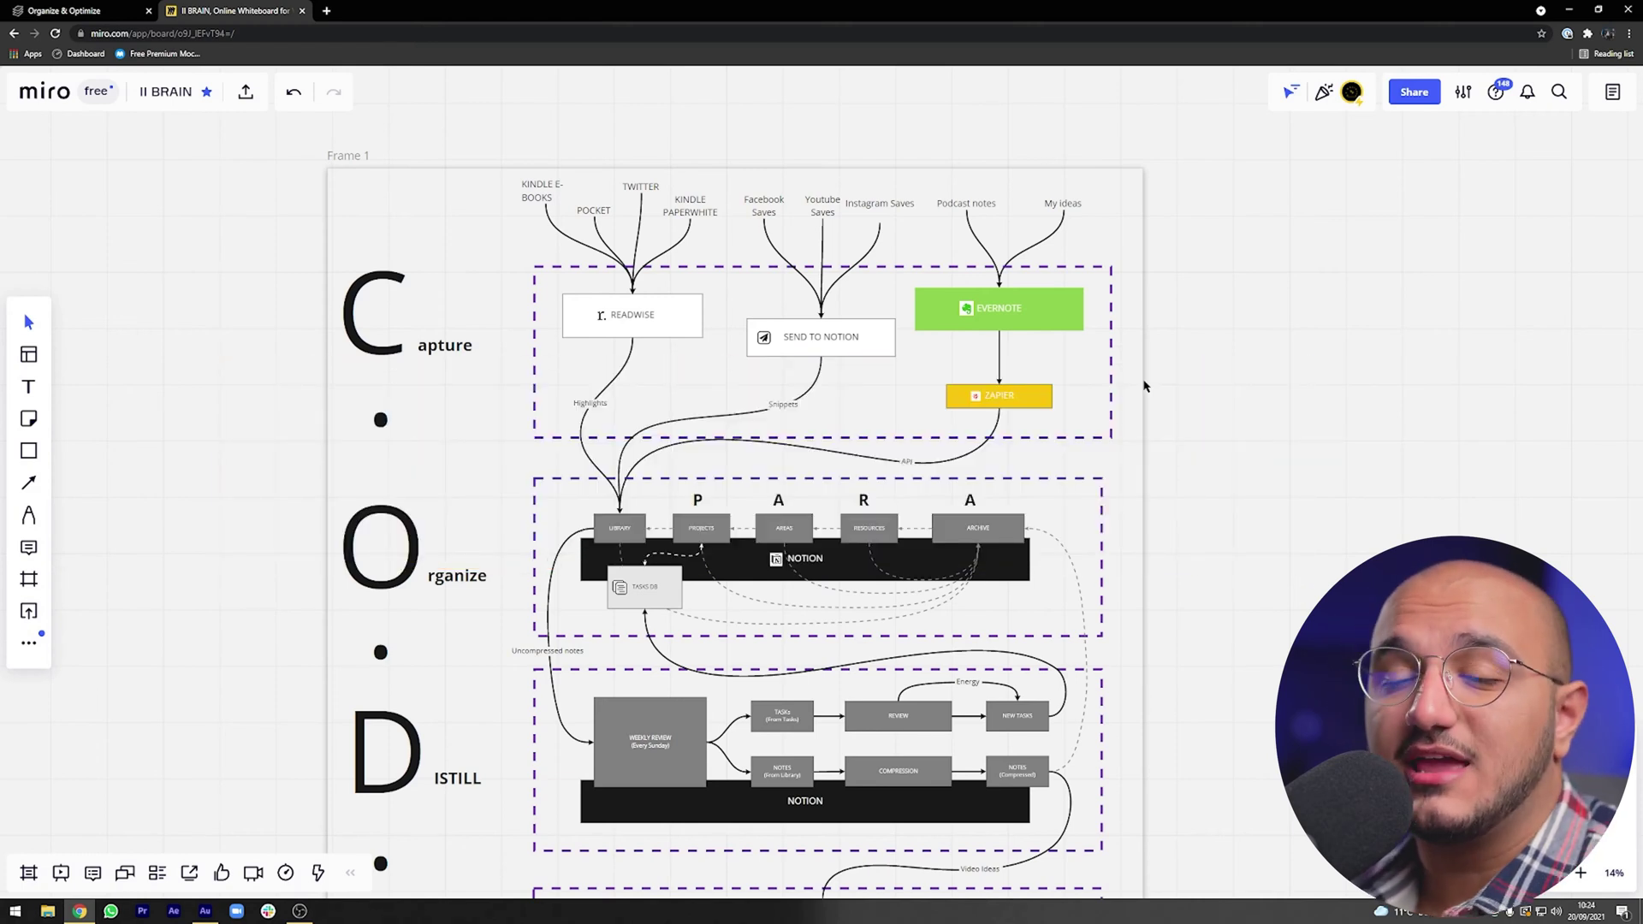
- Examine the Capture section of the II BRAIN board, including the sources feeding Readwise such as Pocket
scroll(1230, 739, down, 1)
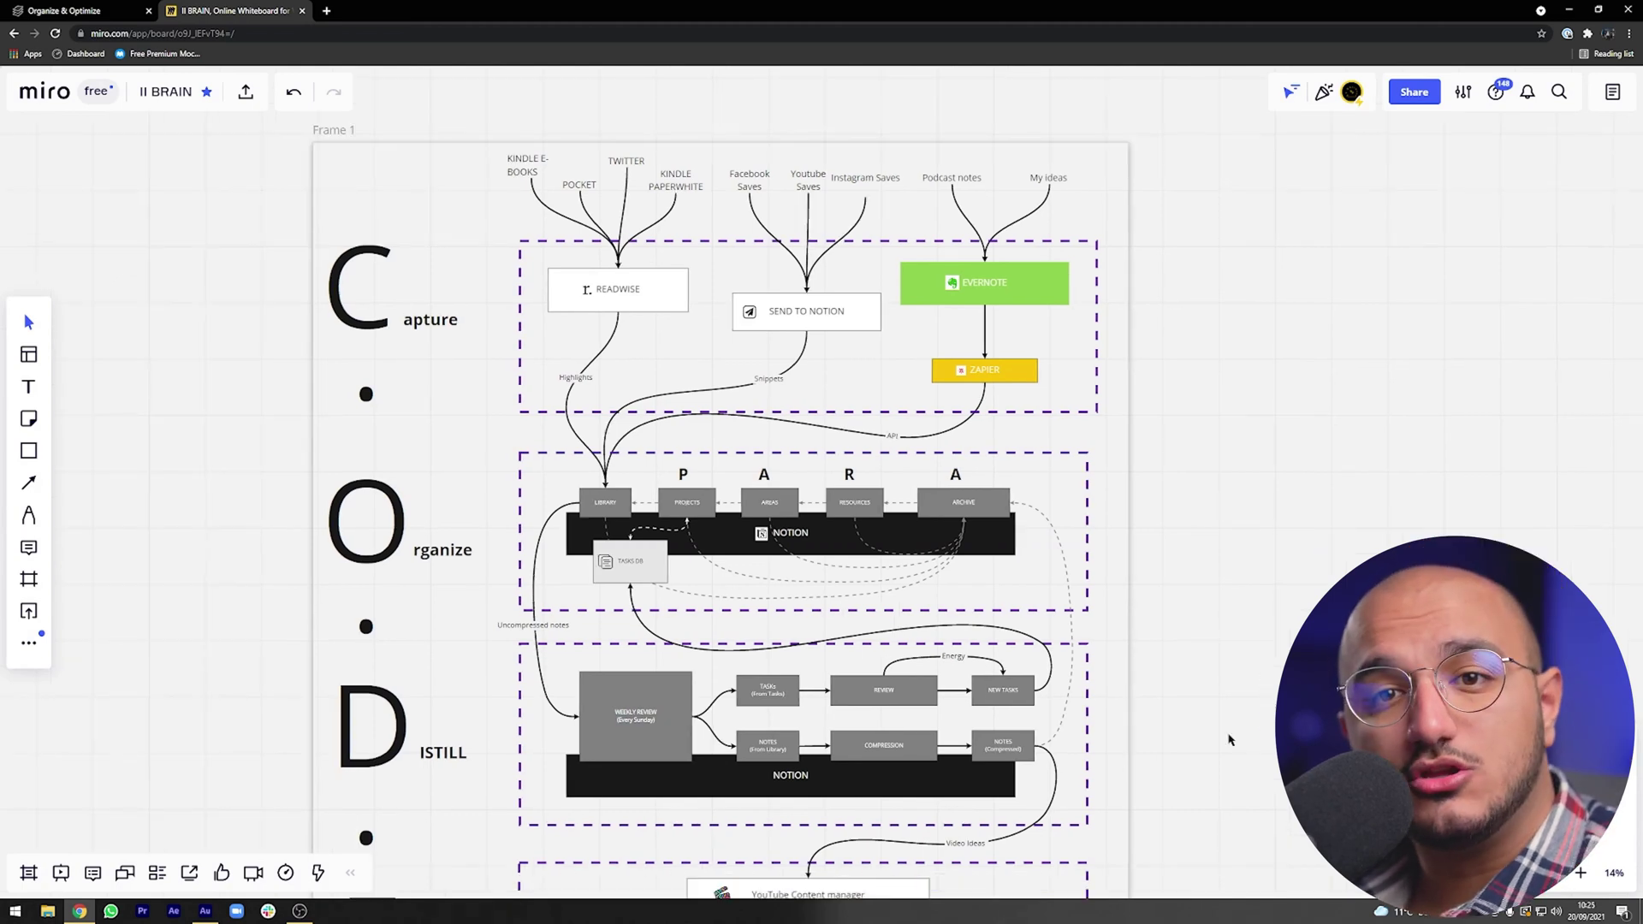
drag(1229, 739, 1219, 605)
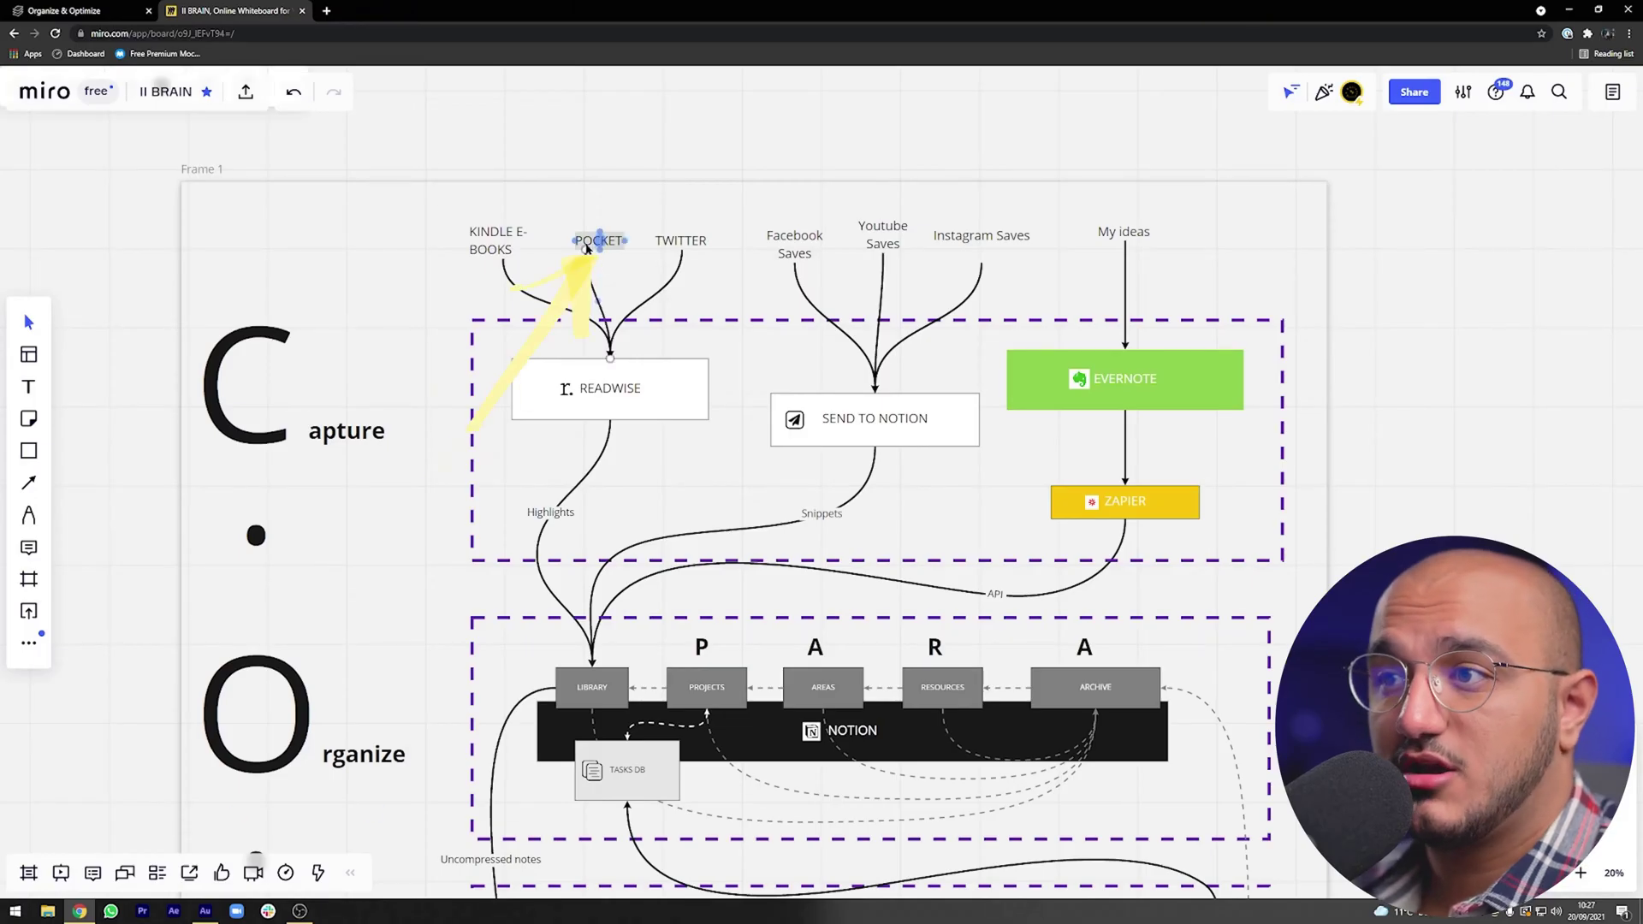
click(587, 248)
click(621, 262)
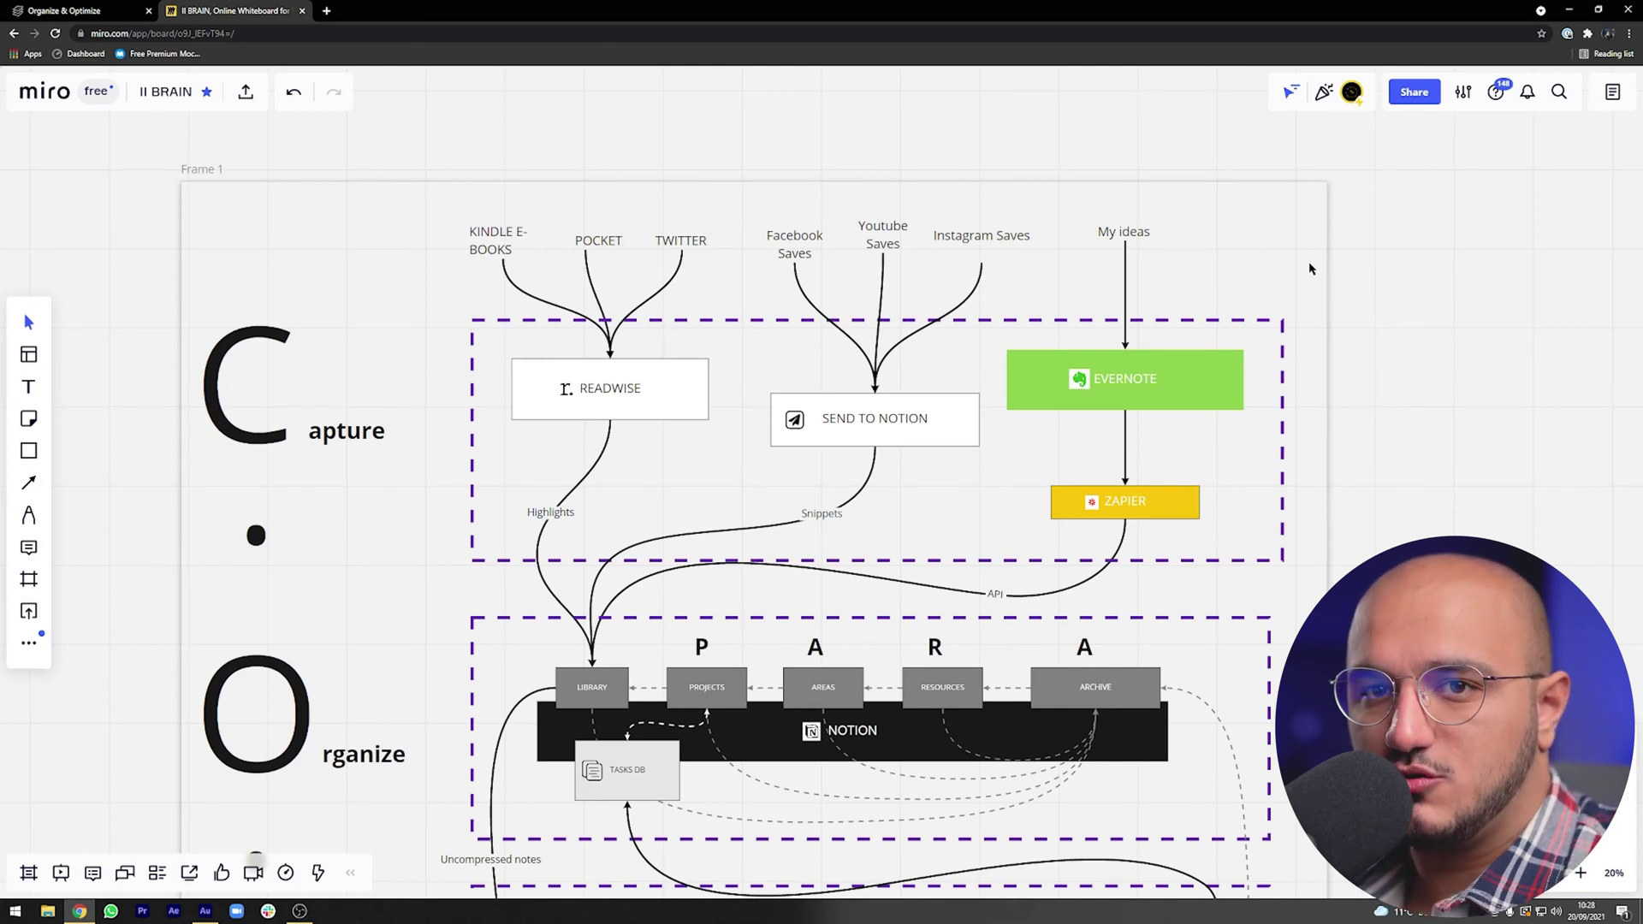
scroll(579, 320, up, 1)
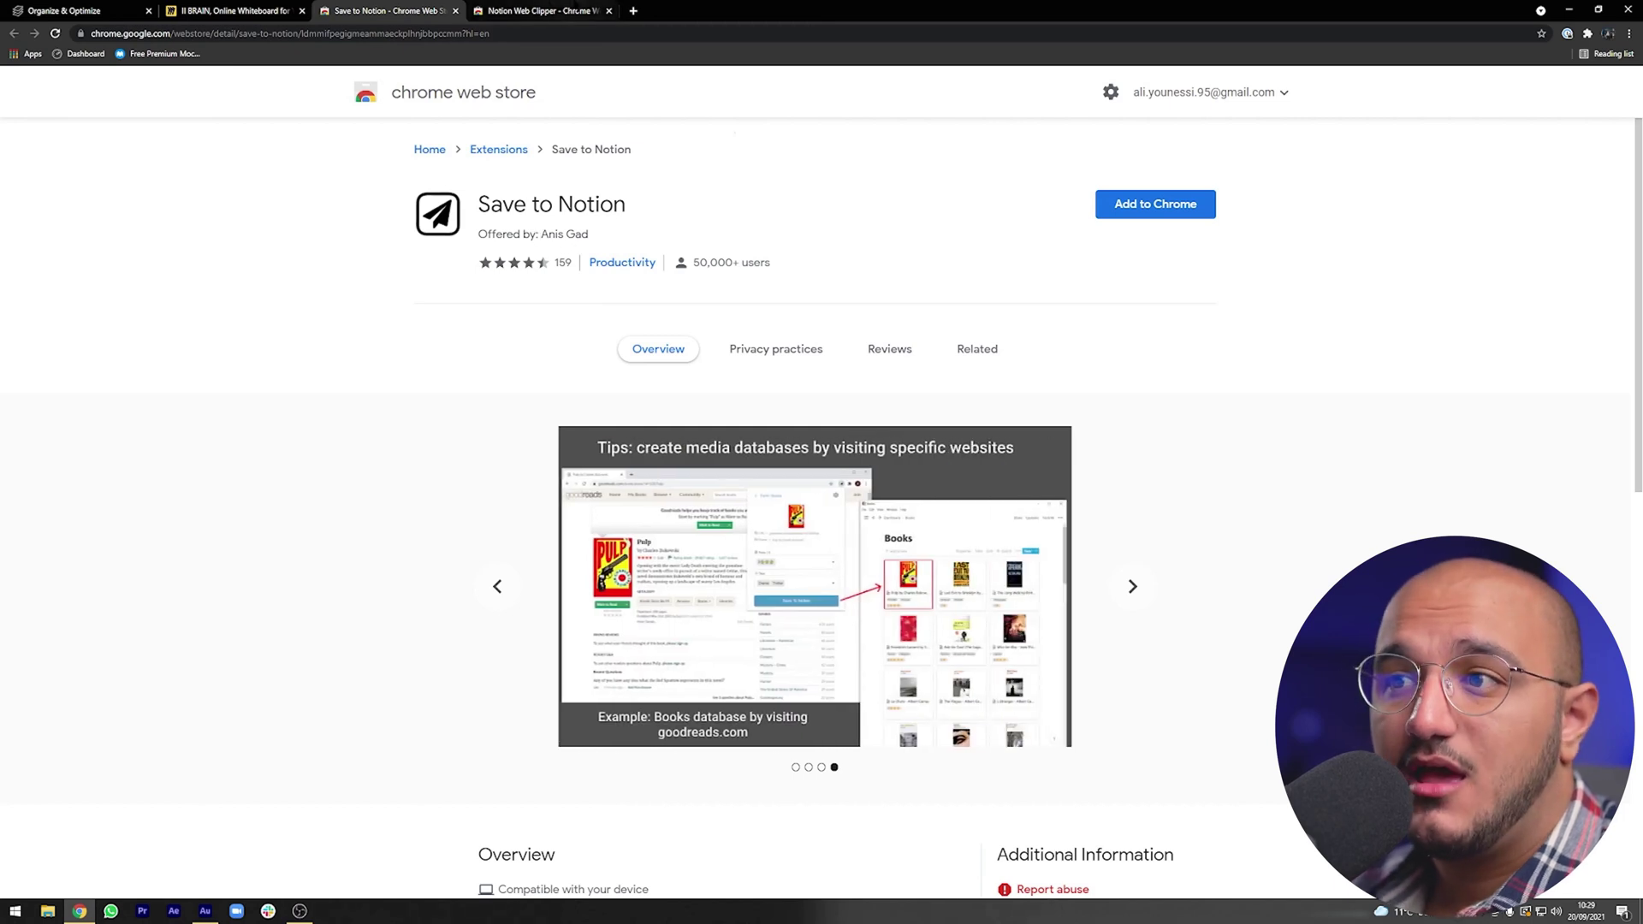
- View the Notion Web Clipper extension page as the alternative to Save to Notion, and close it
click(586, 11)
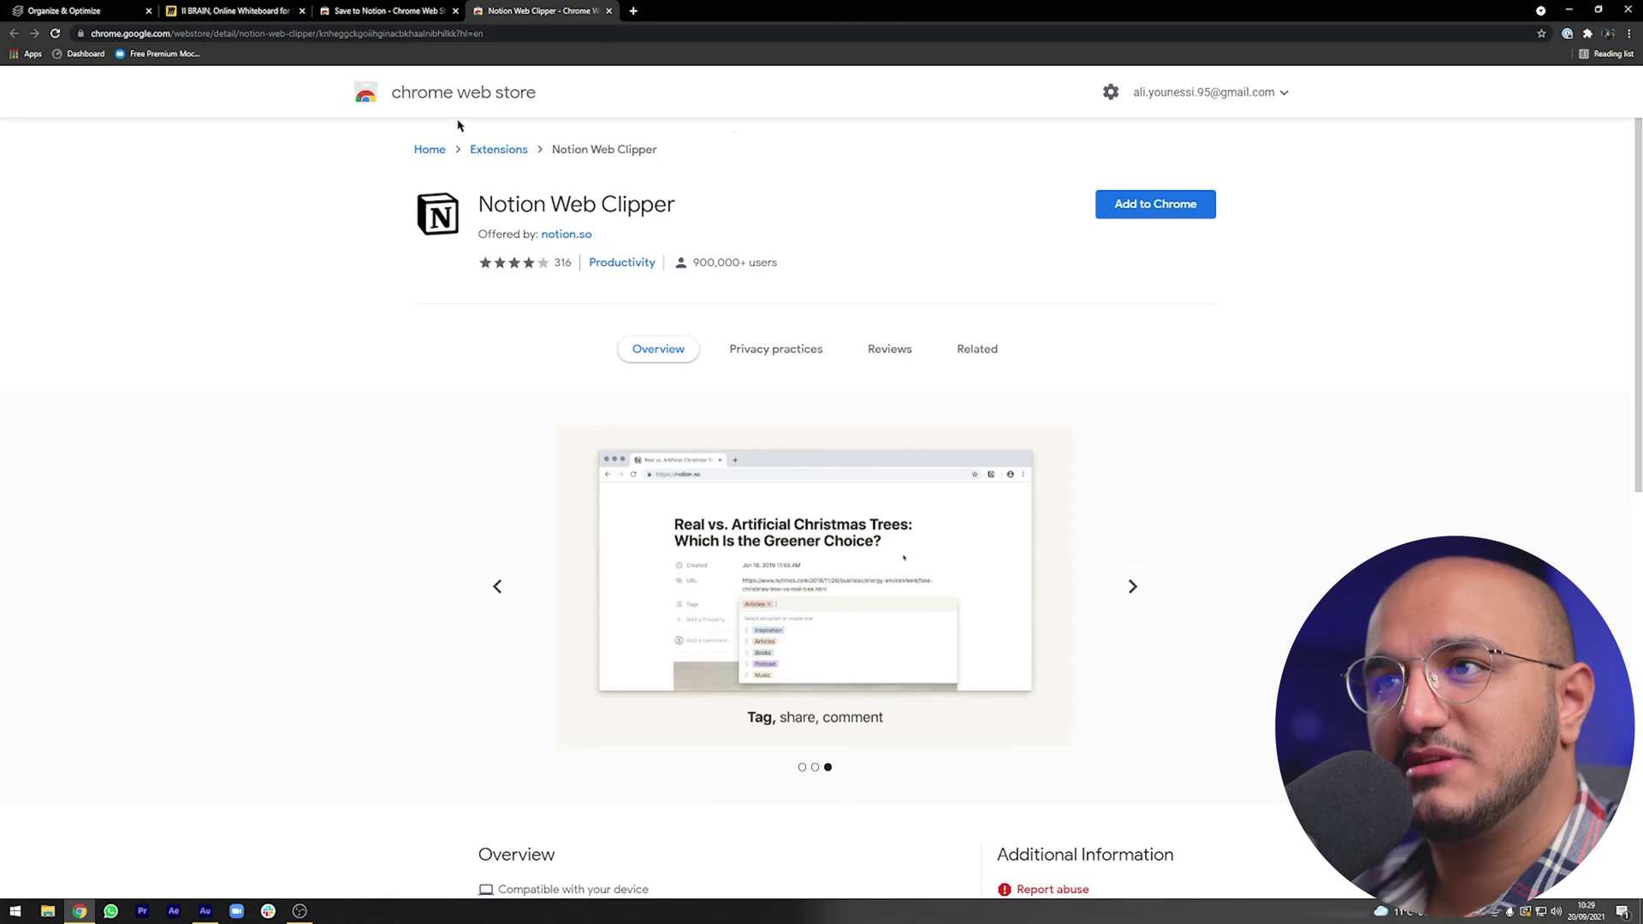
mouse_move(411, 19)
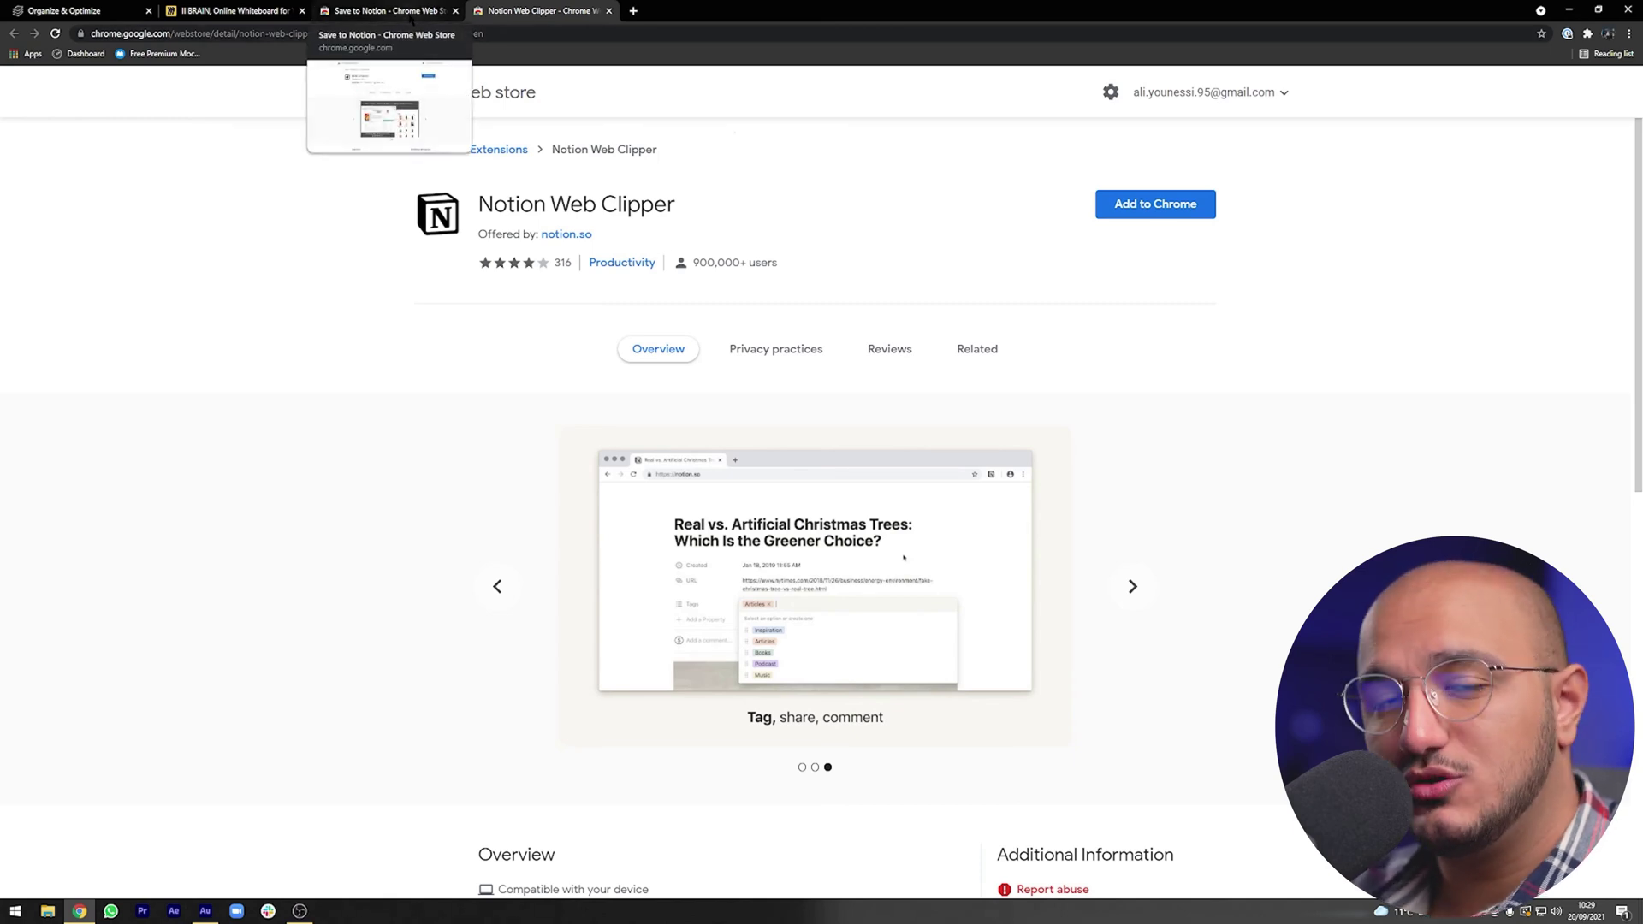
key(ctrl+w)
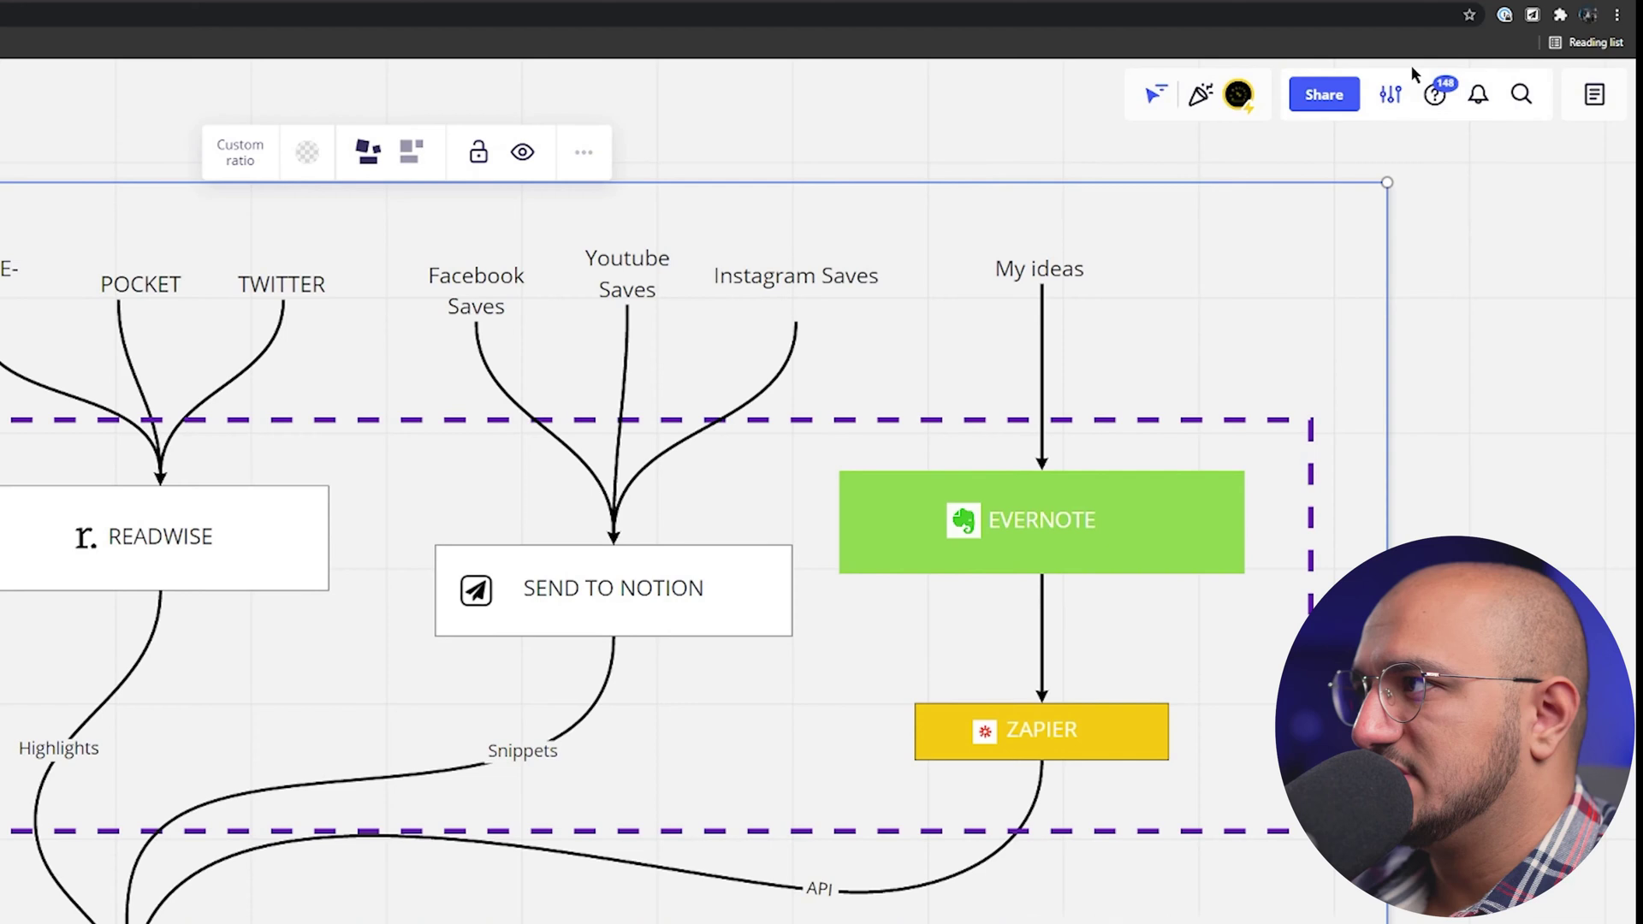
- Create a Save to Notion form that adds to the Library database in the personal workspace, and expand its additional fields
click(1532, 16)
click(1413, 473)
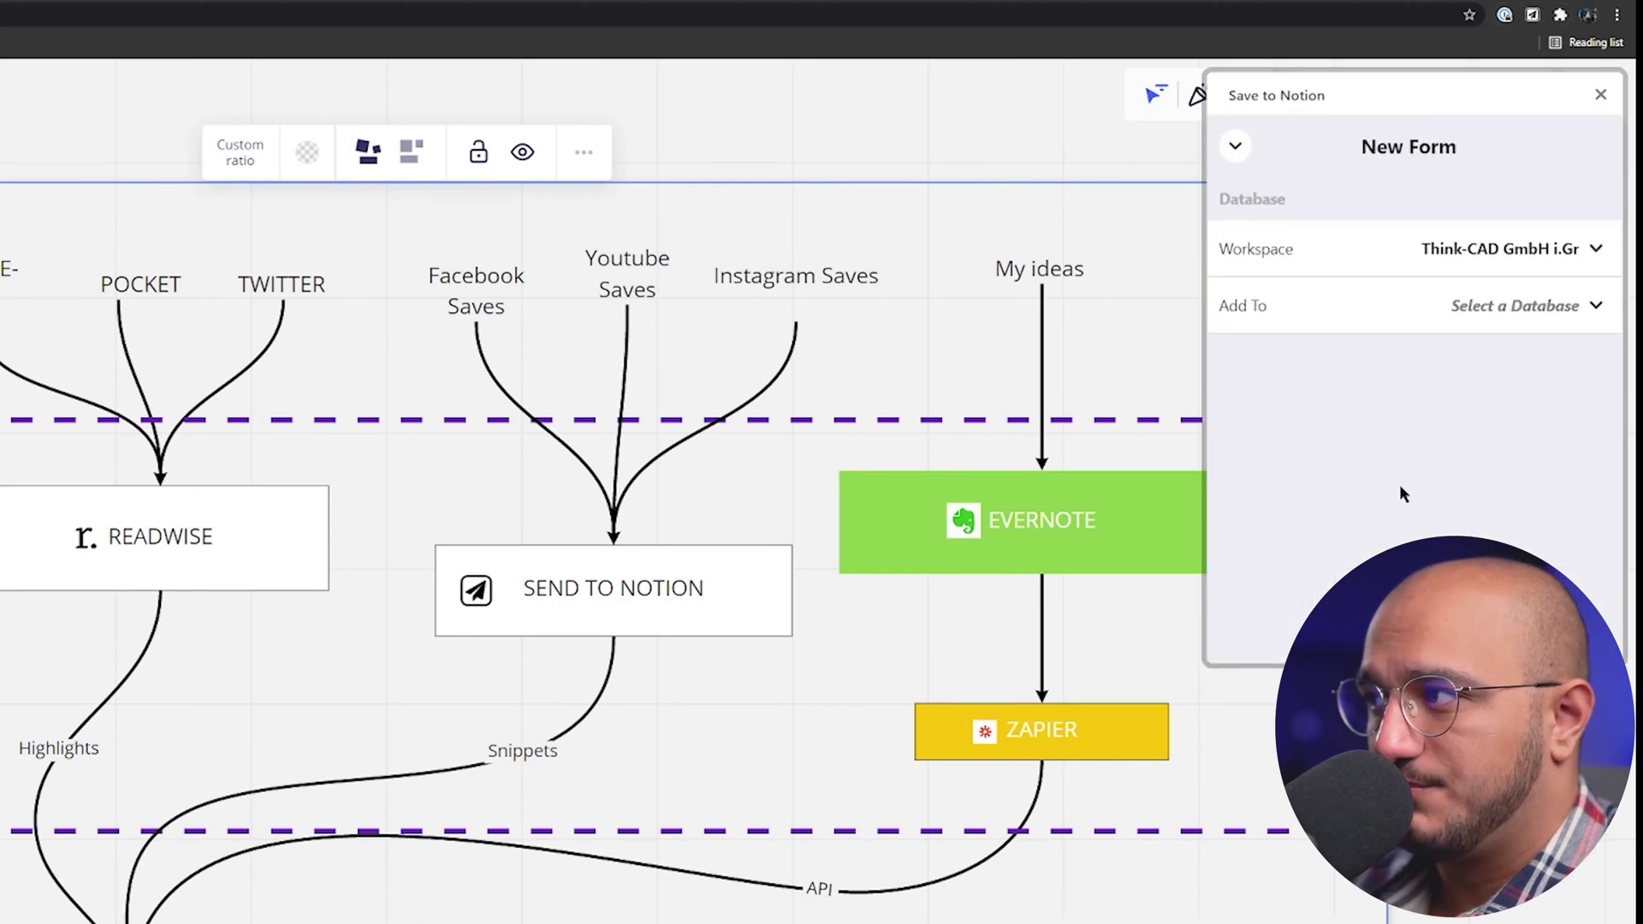
click(1465, 249)
click(1357, 377)
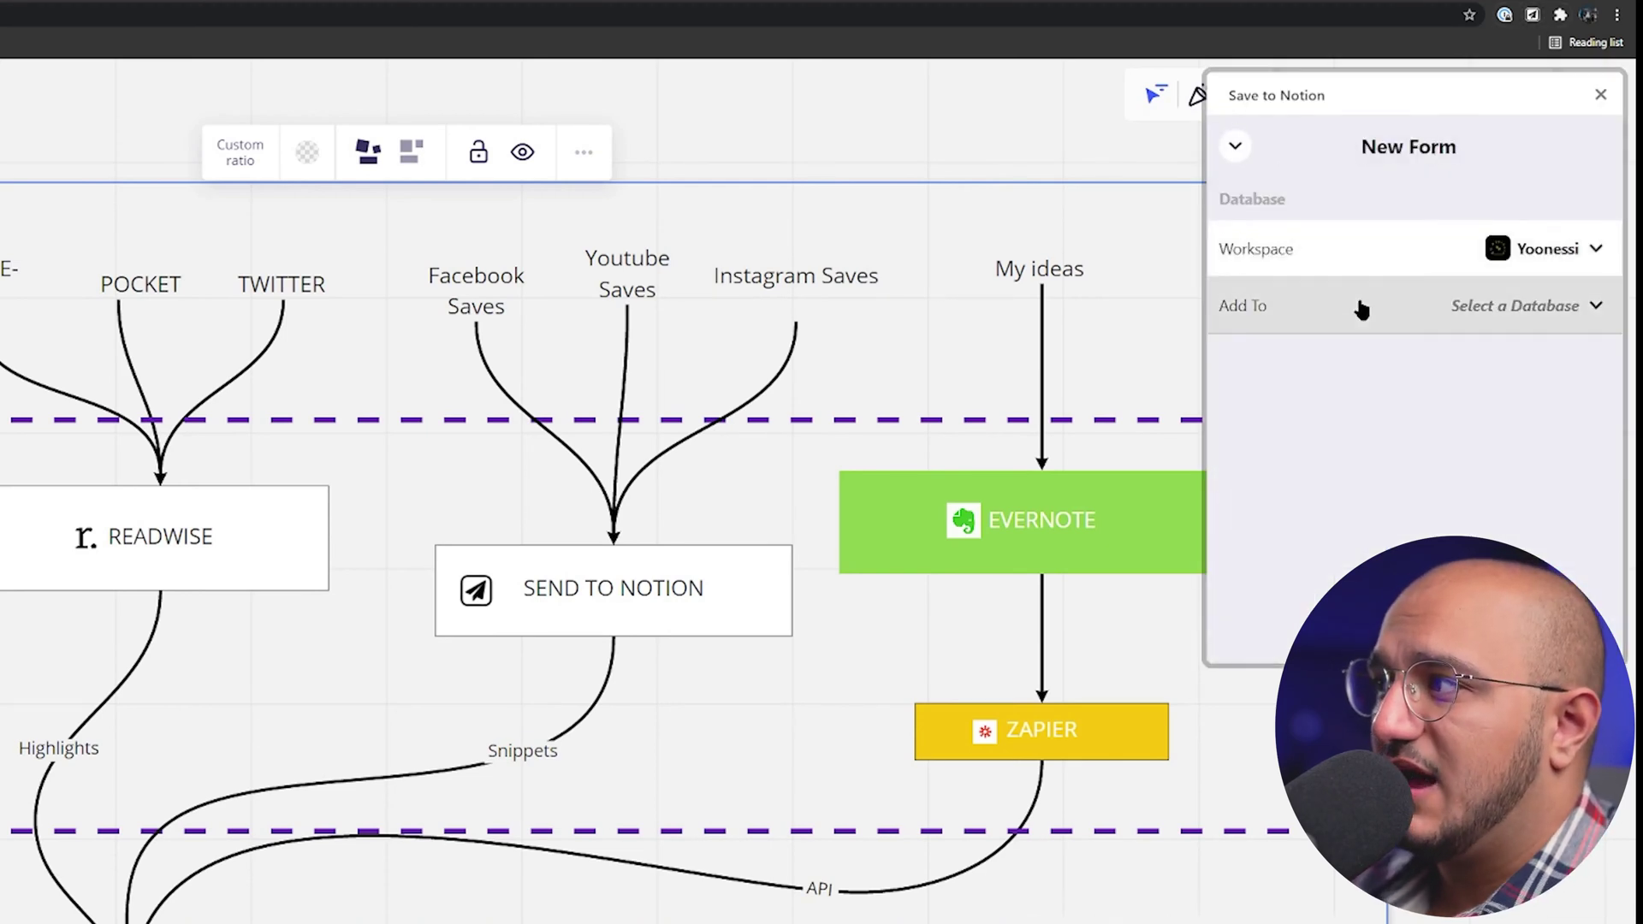
click(1433, 305)
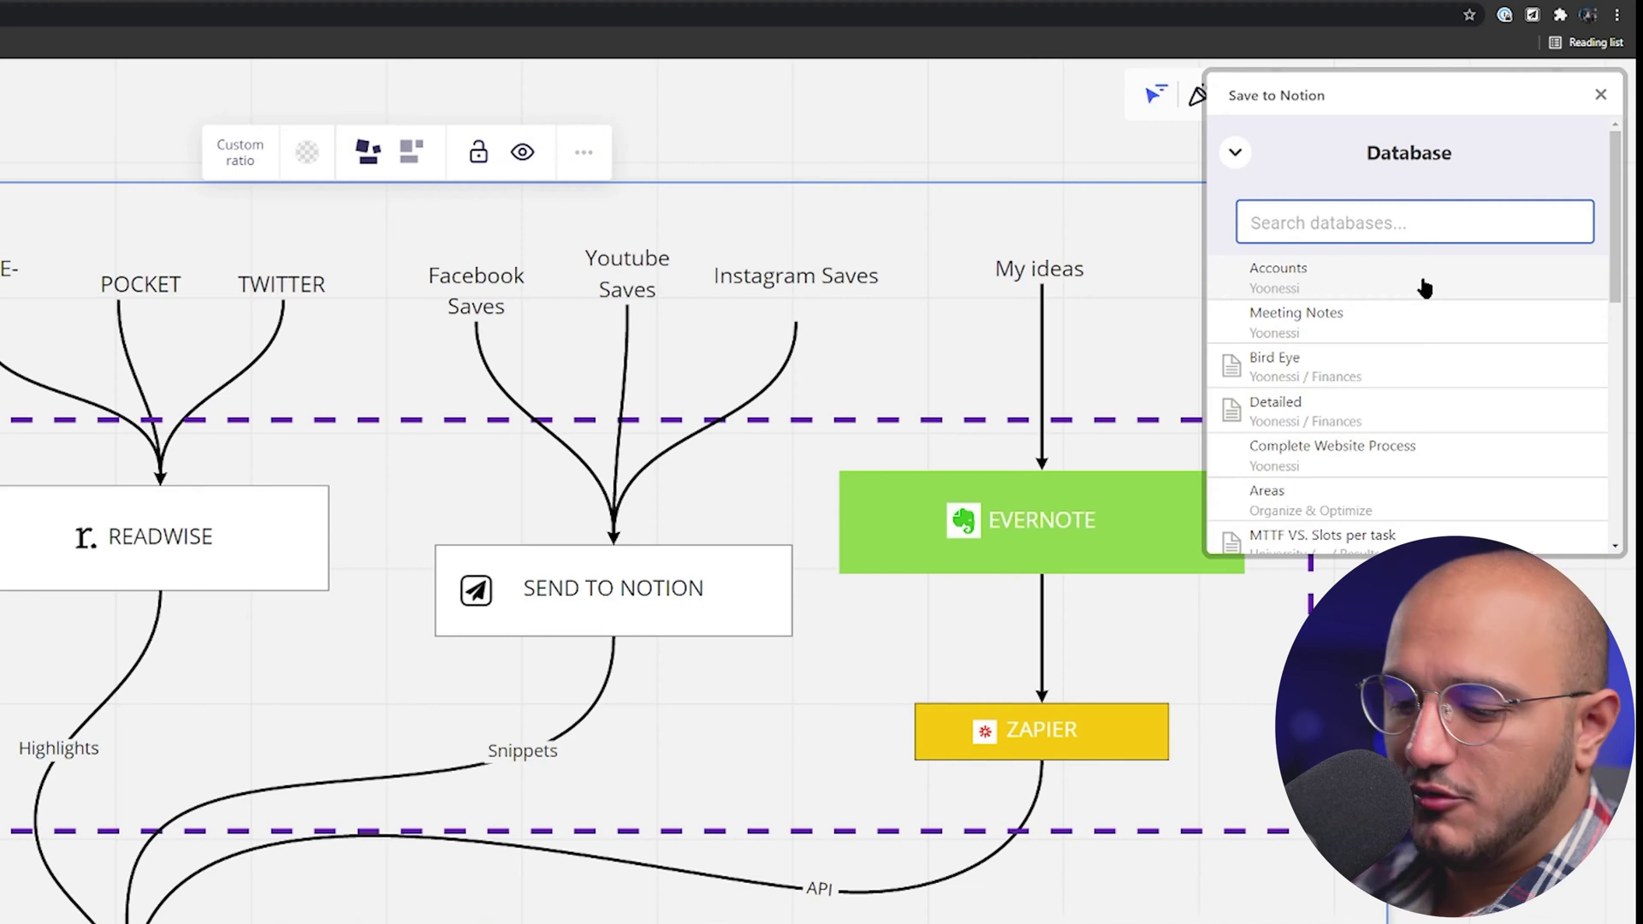
text(libra)
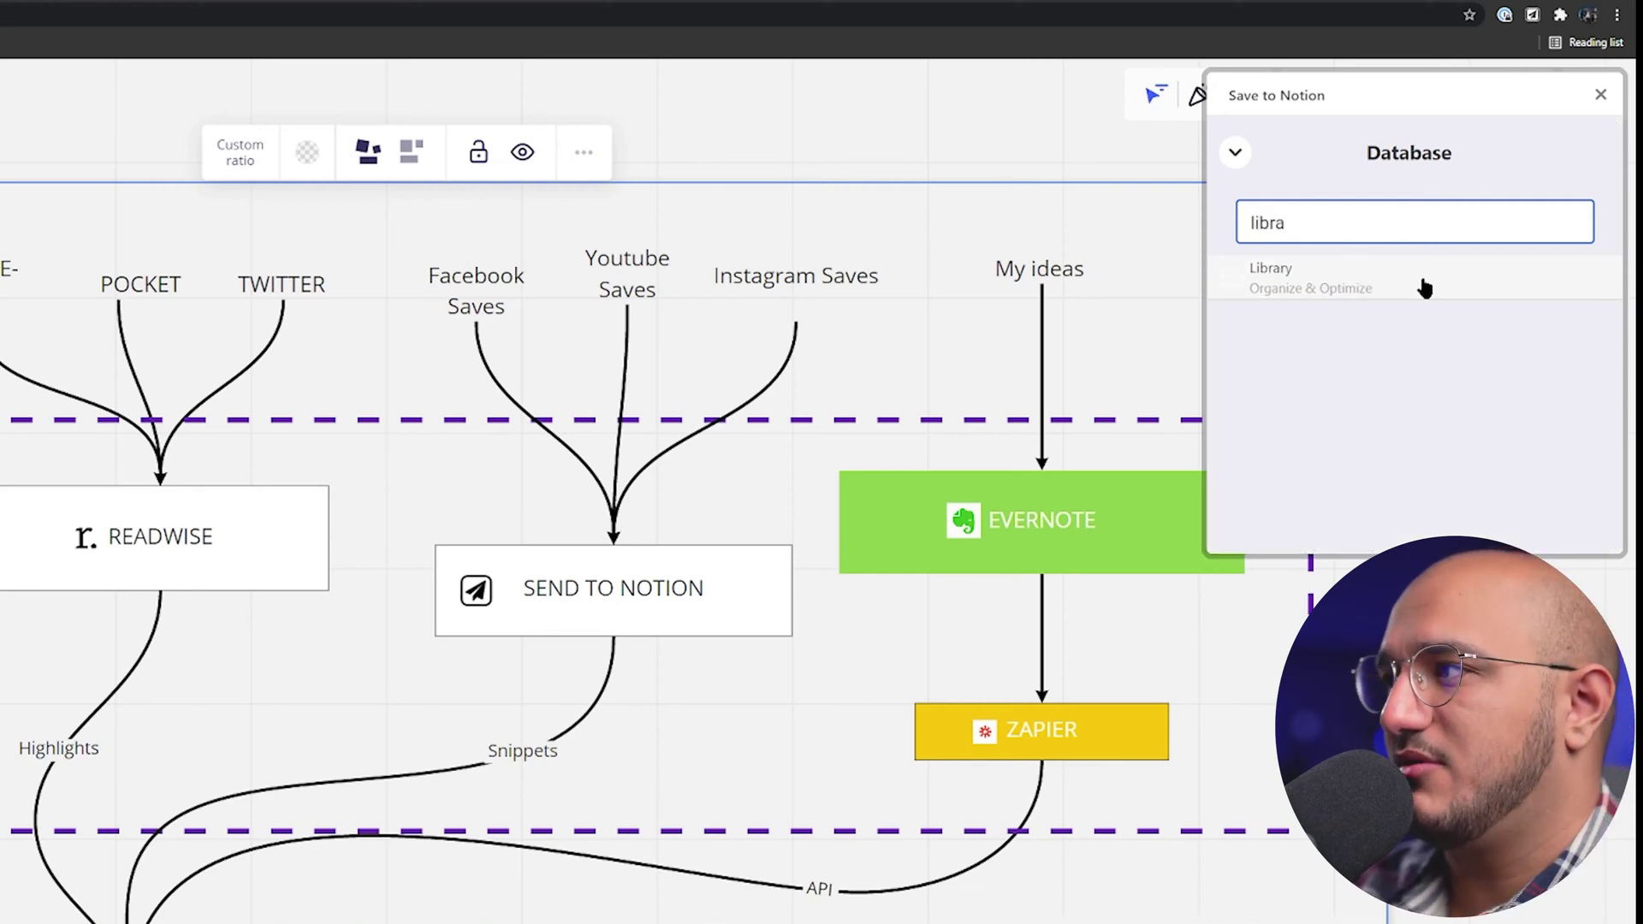
click(1365, 291)
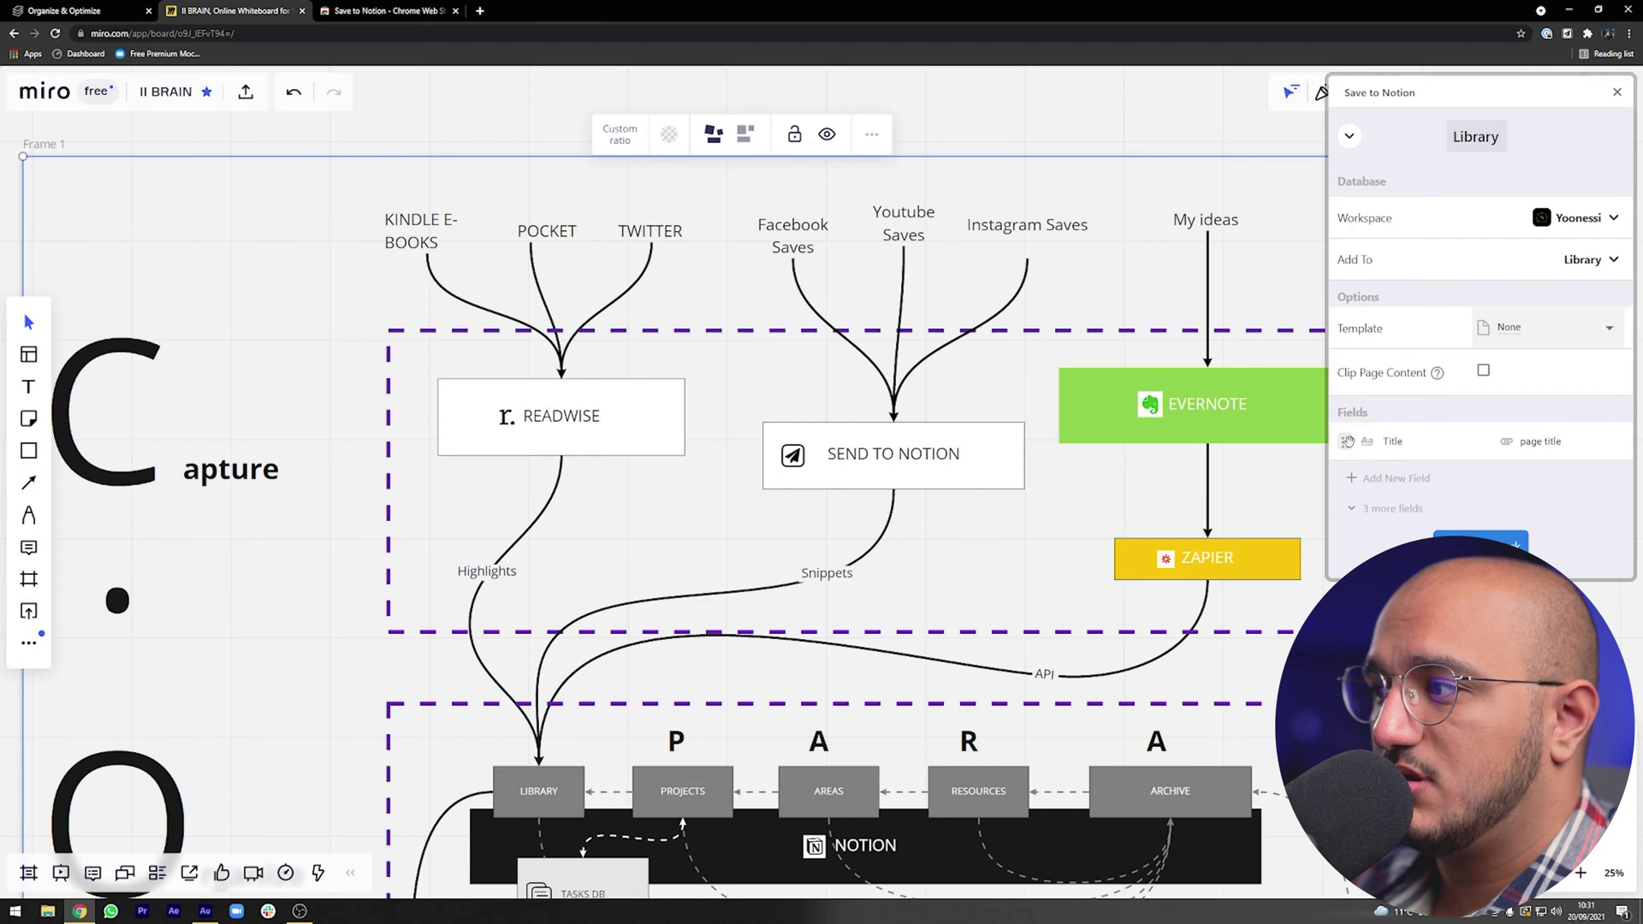
click(1386, 508)
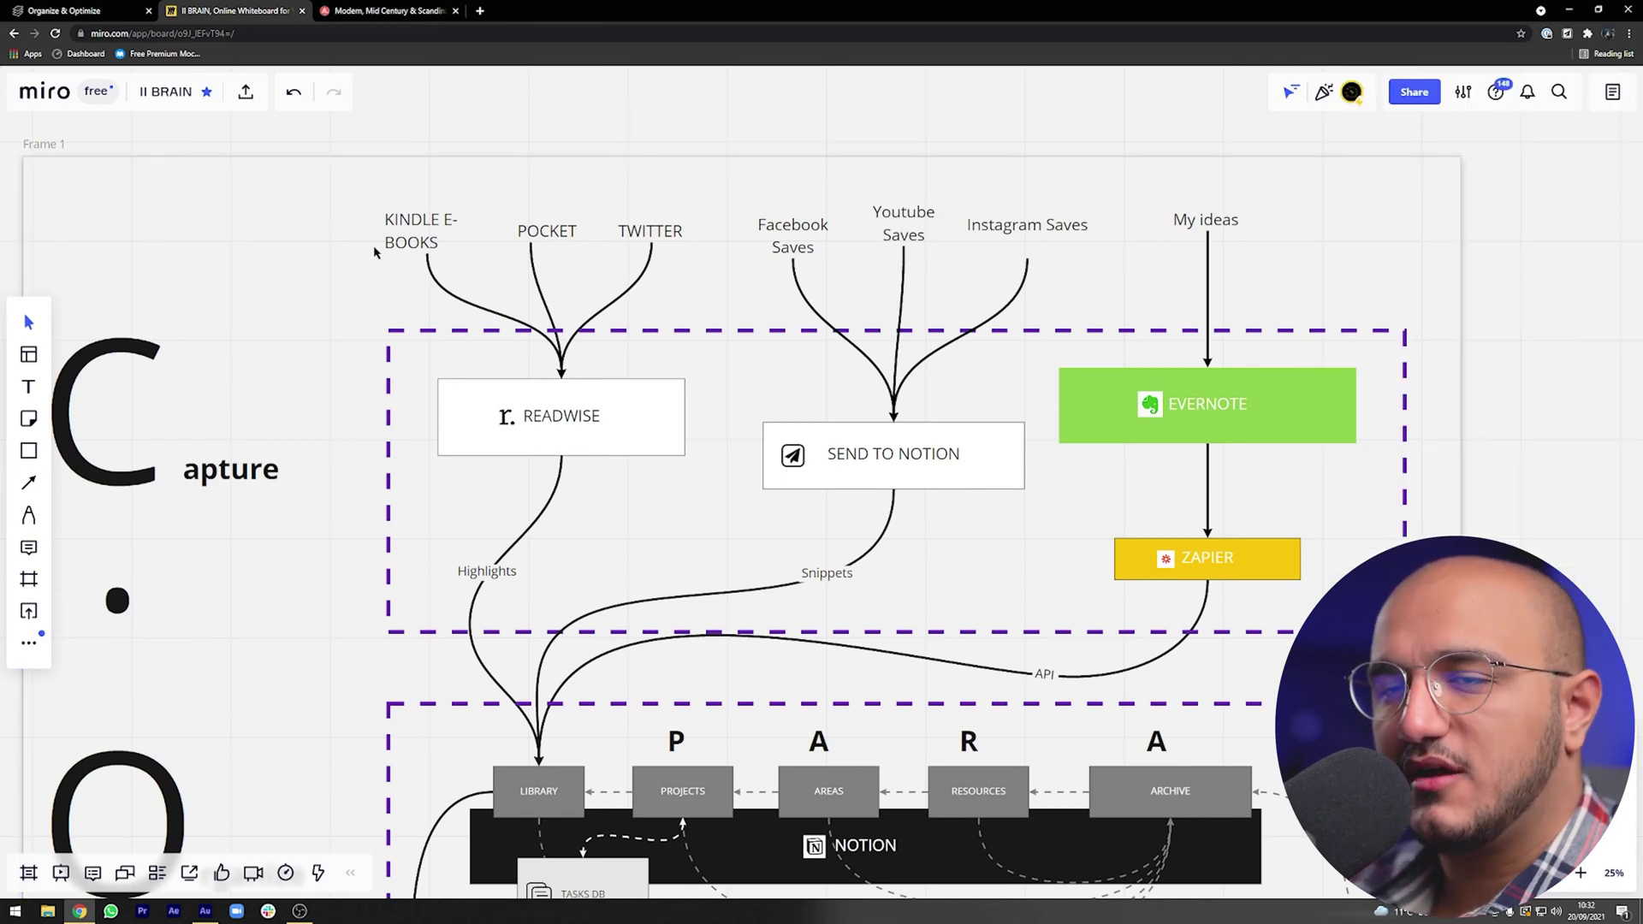
- Save the article.com homepage as a new page in the Library database with Save to Notion, after reviewing its additional fields
click(381, 10)
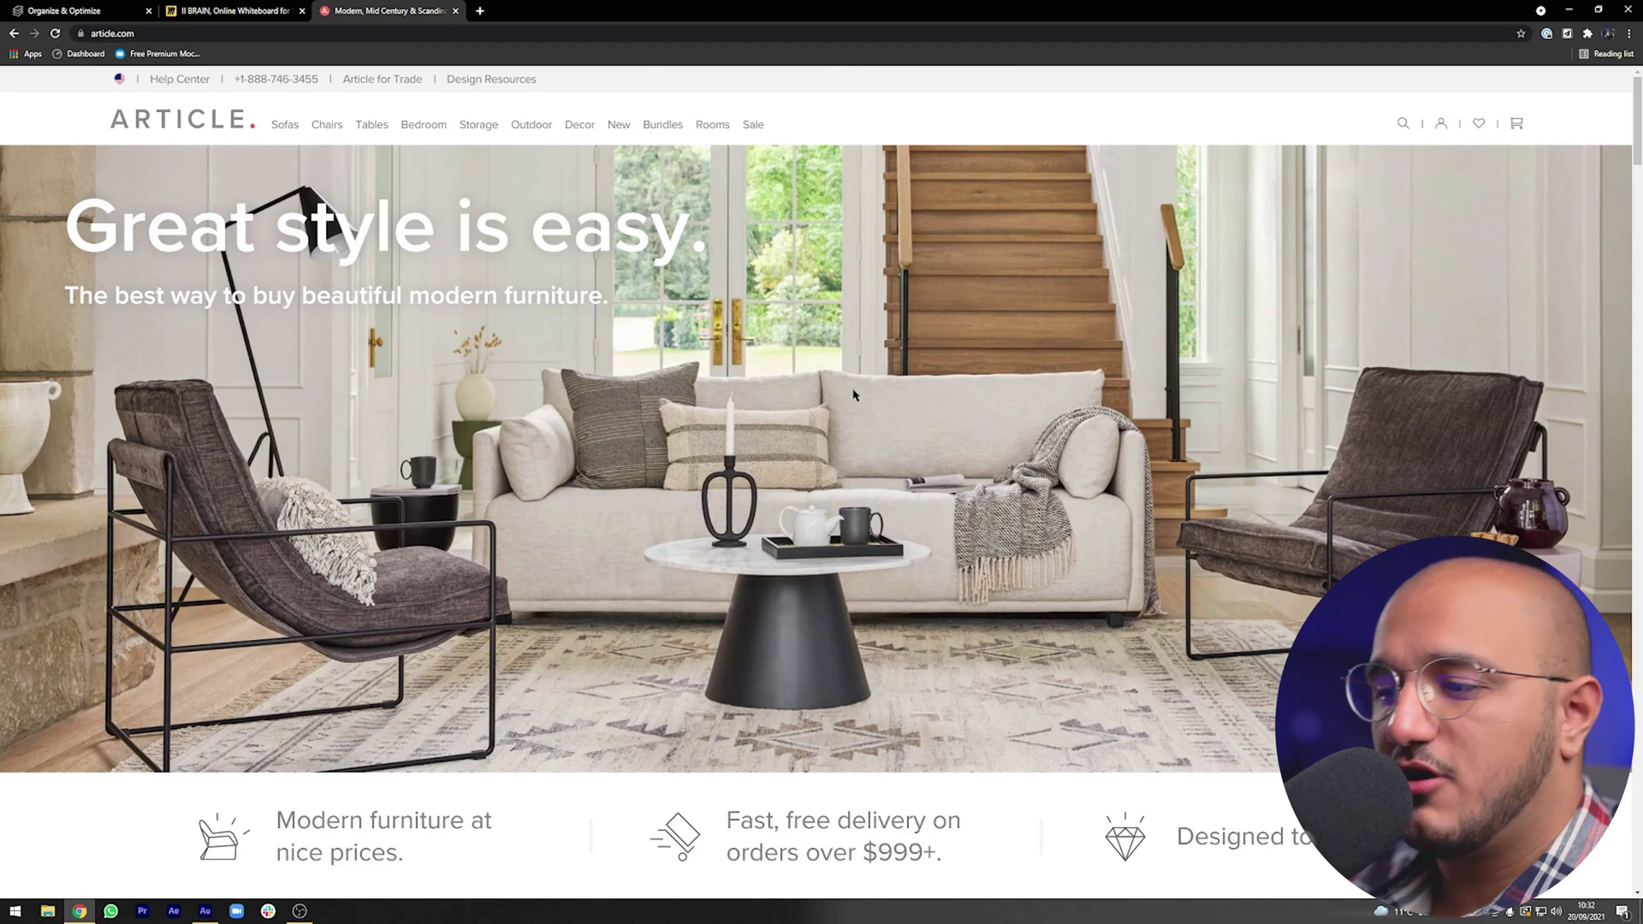
scroll(864, 395, down, 4)
scroll(1173, 505, up, 4)
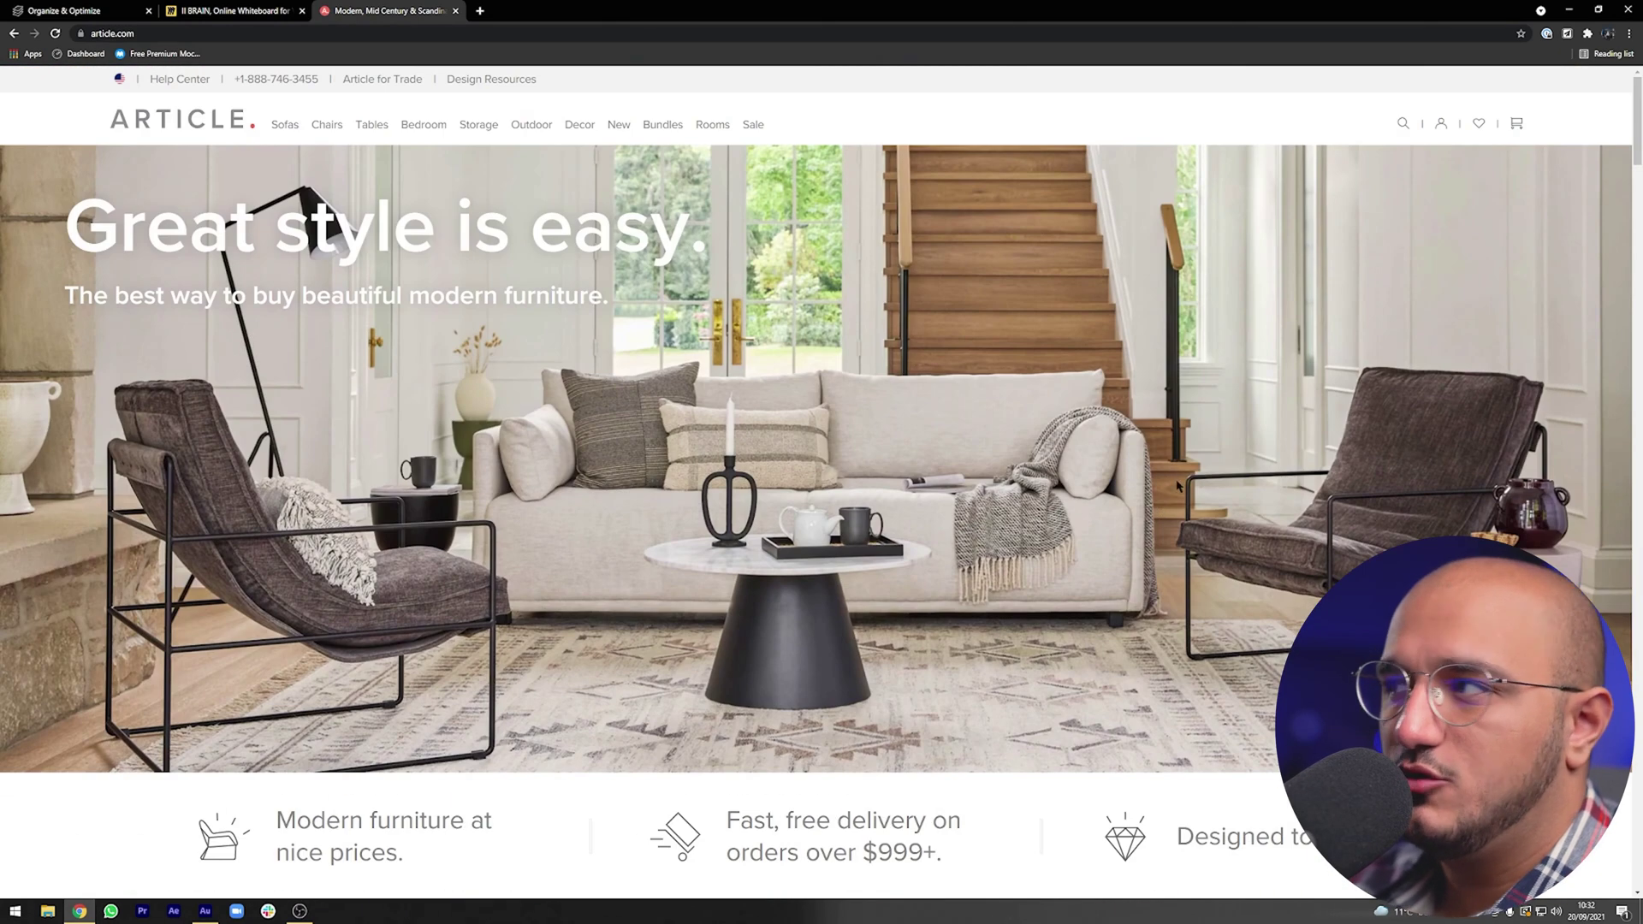
click(1567, 33)
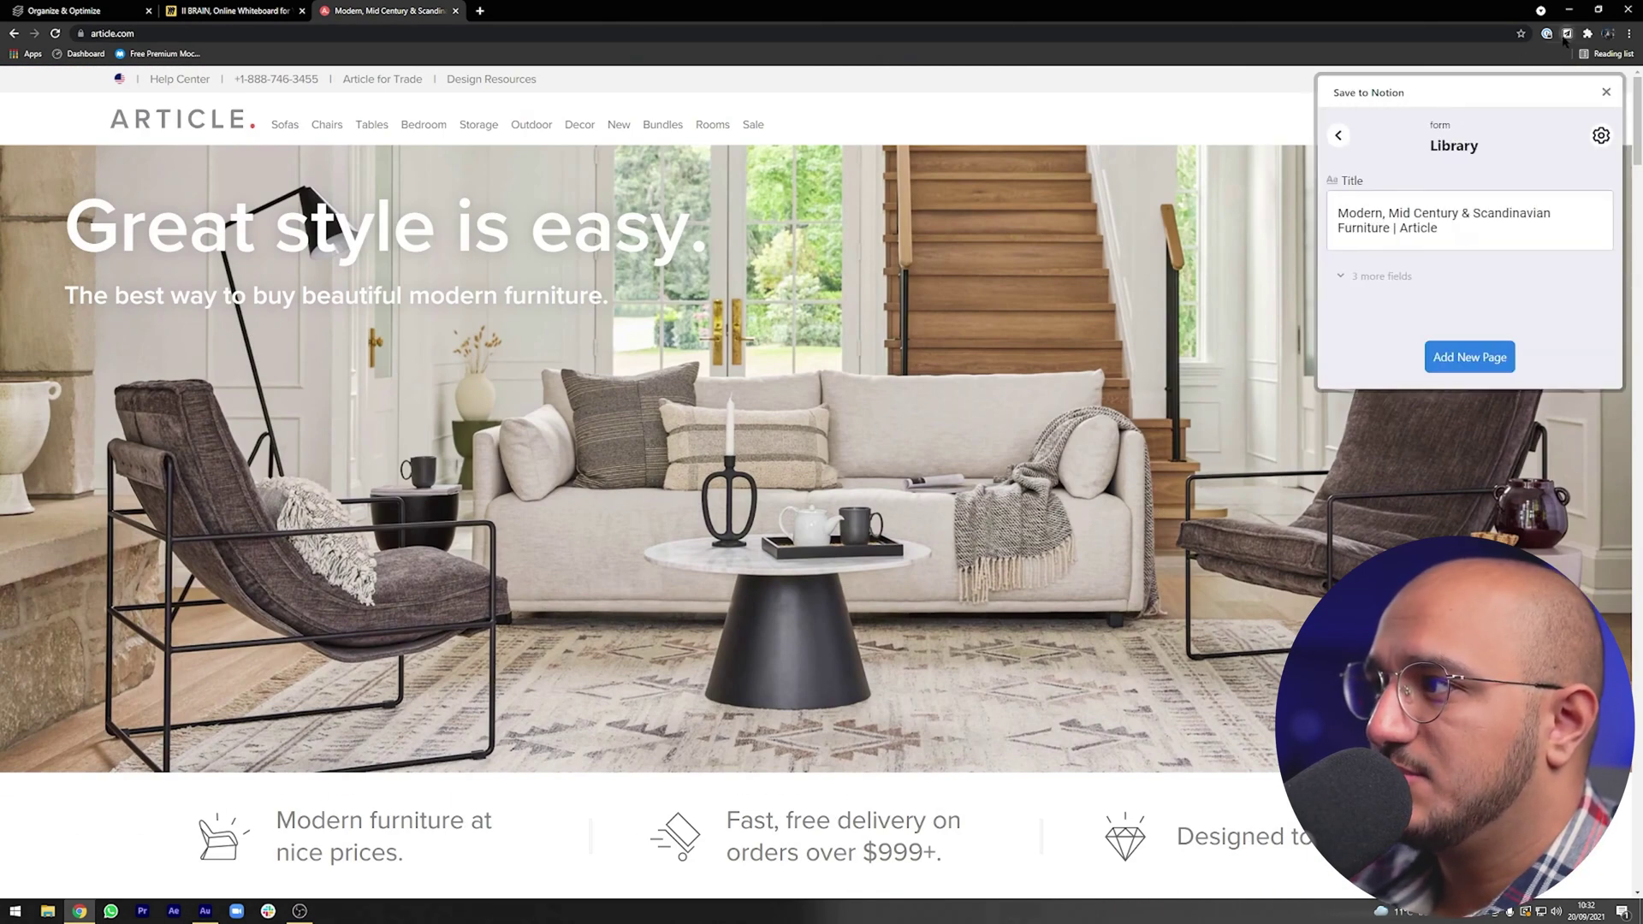
click(1379, 275)
scroll(1455, 385, down, 4)
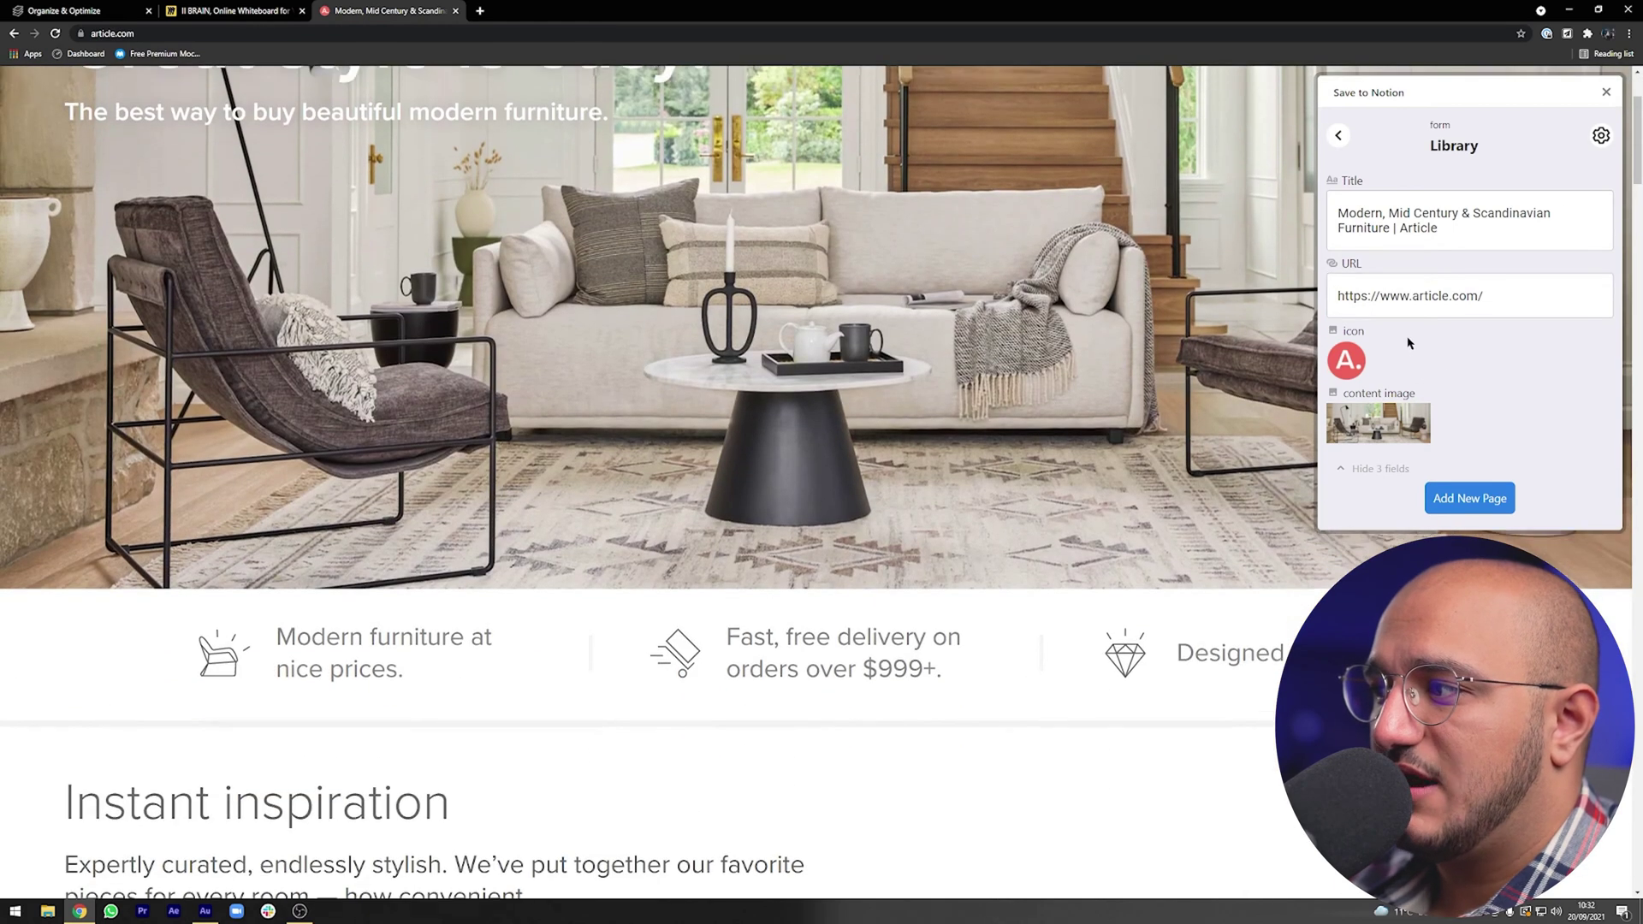
scroll(1467, 462, up, 4)
click(1473, 496)
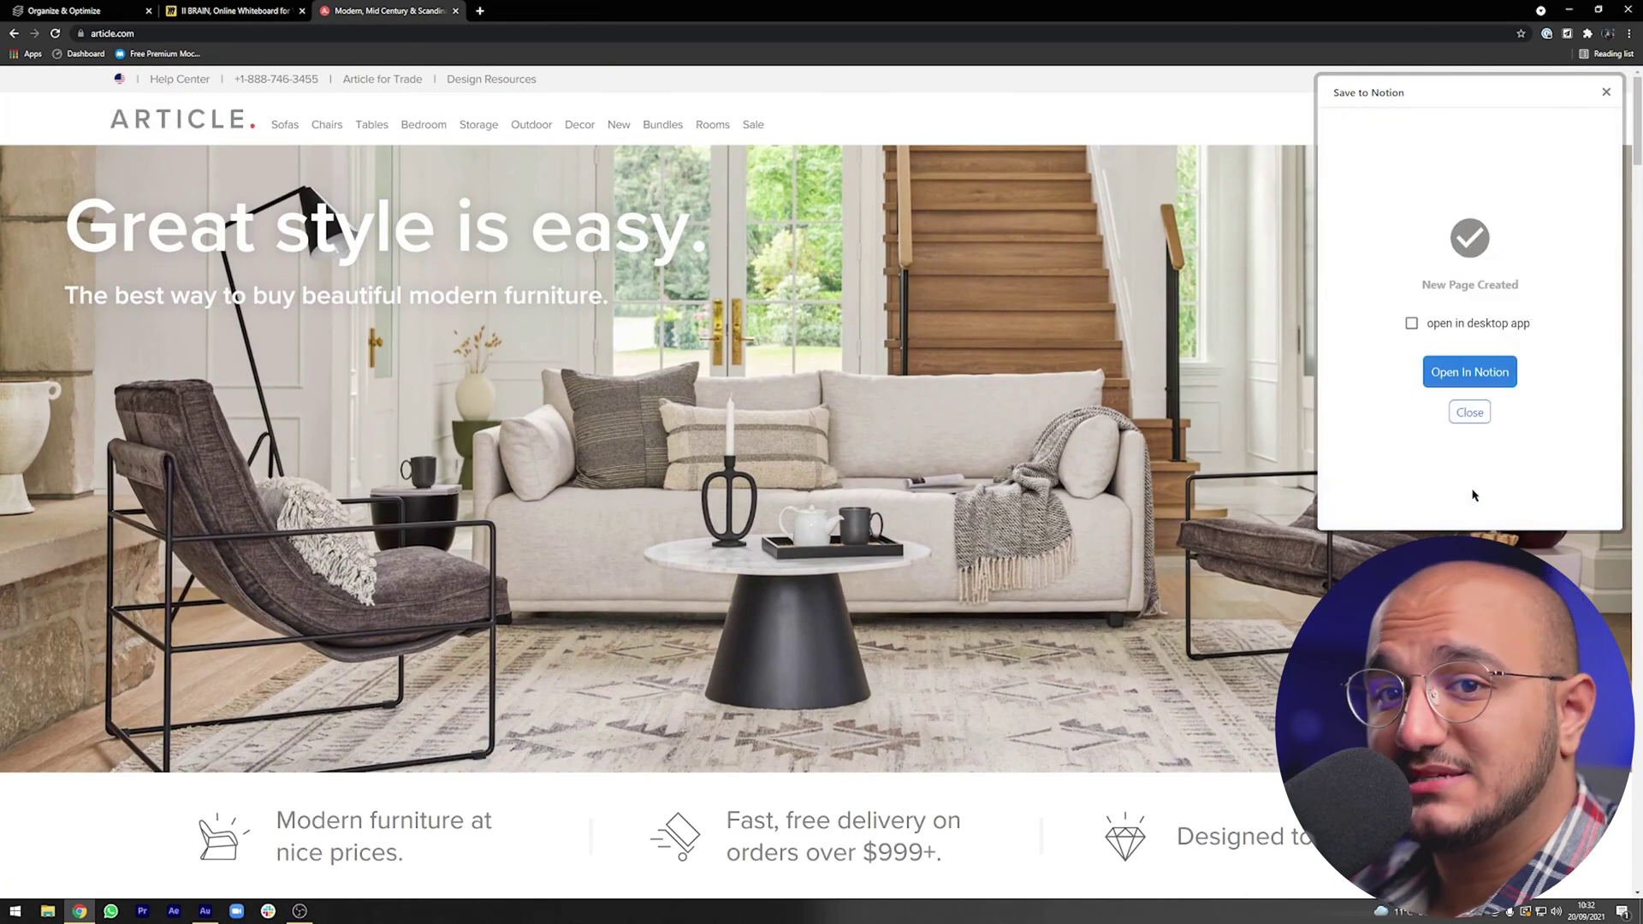
- Open the saved article.com page in Notion and review its properties and captured image
click(1468, 373)
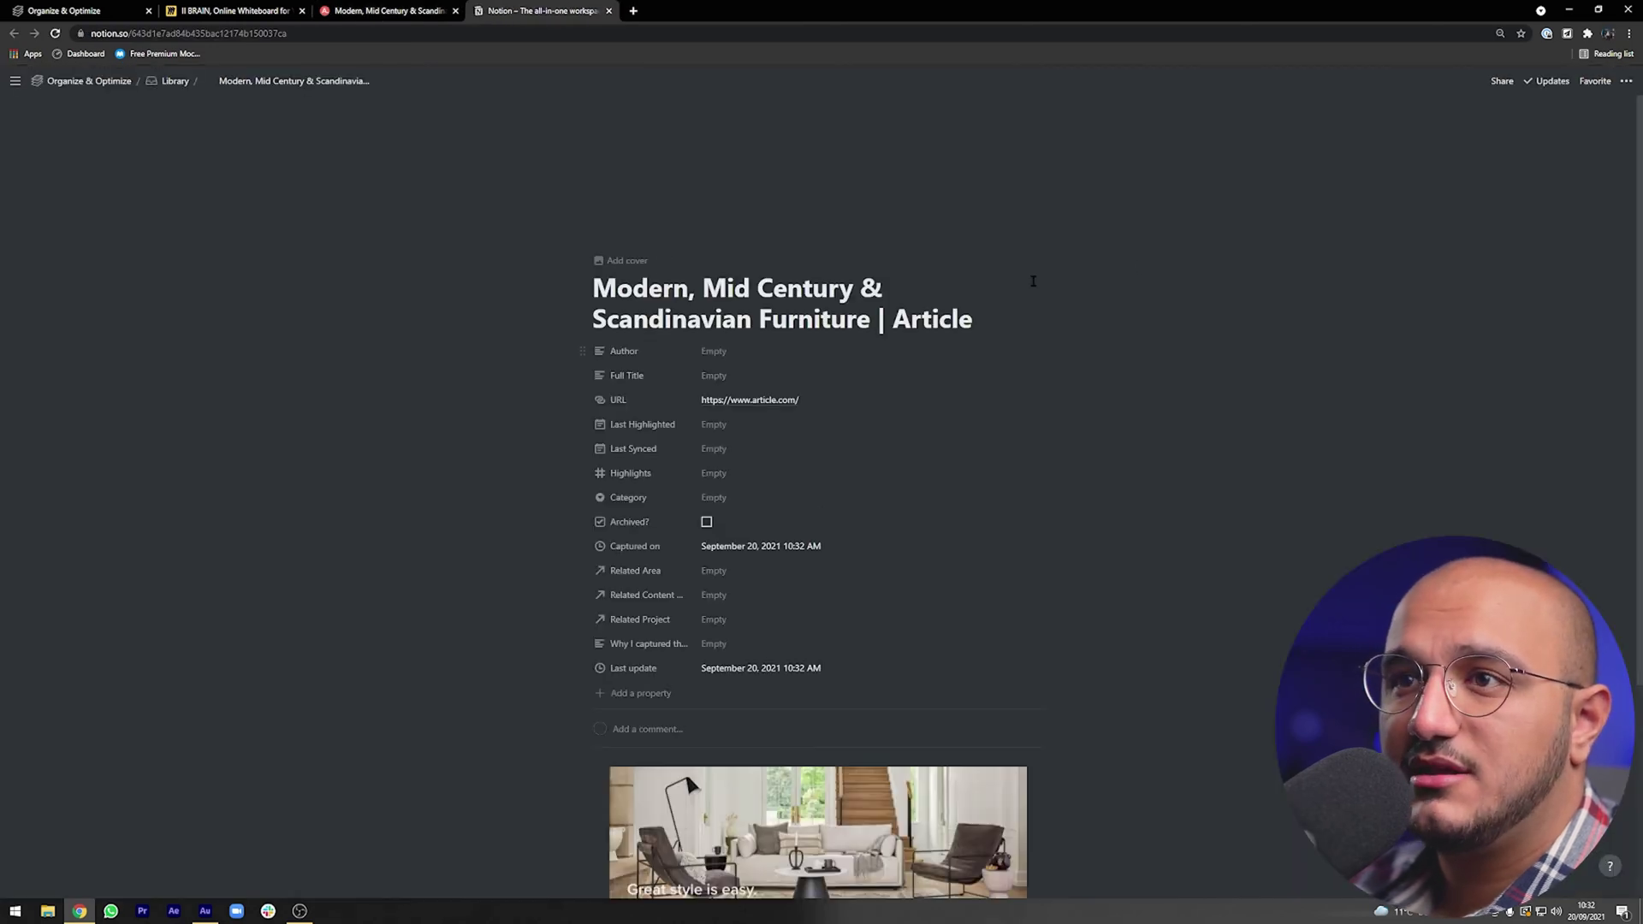
scroll(1210, 319, down, 3)
scroll(1218, 157, up, 3)
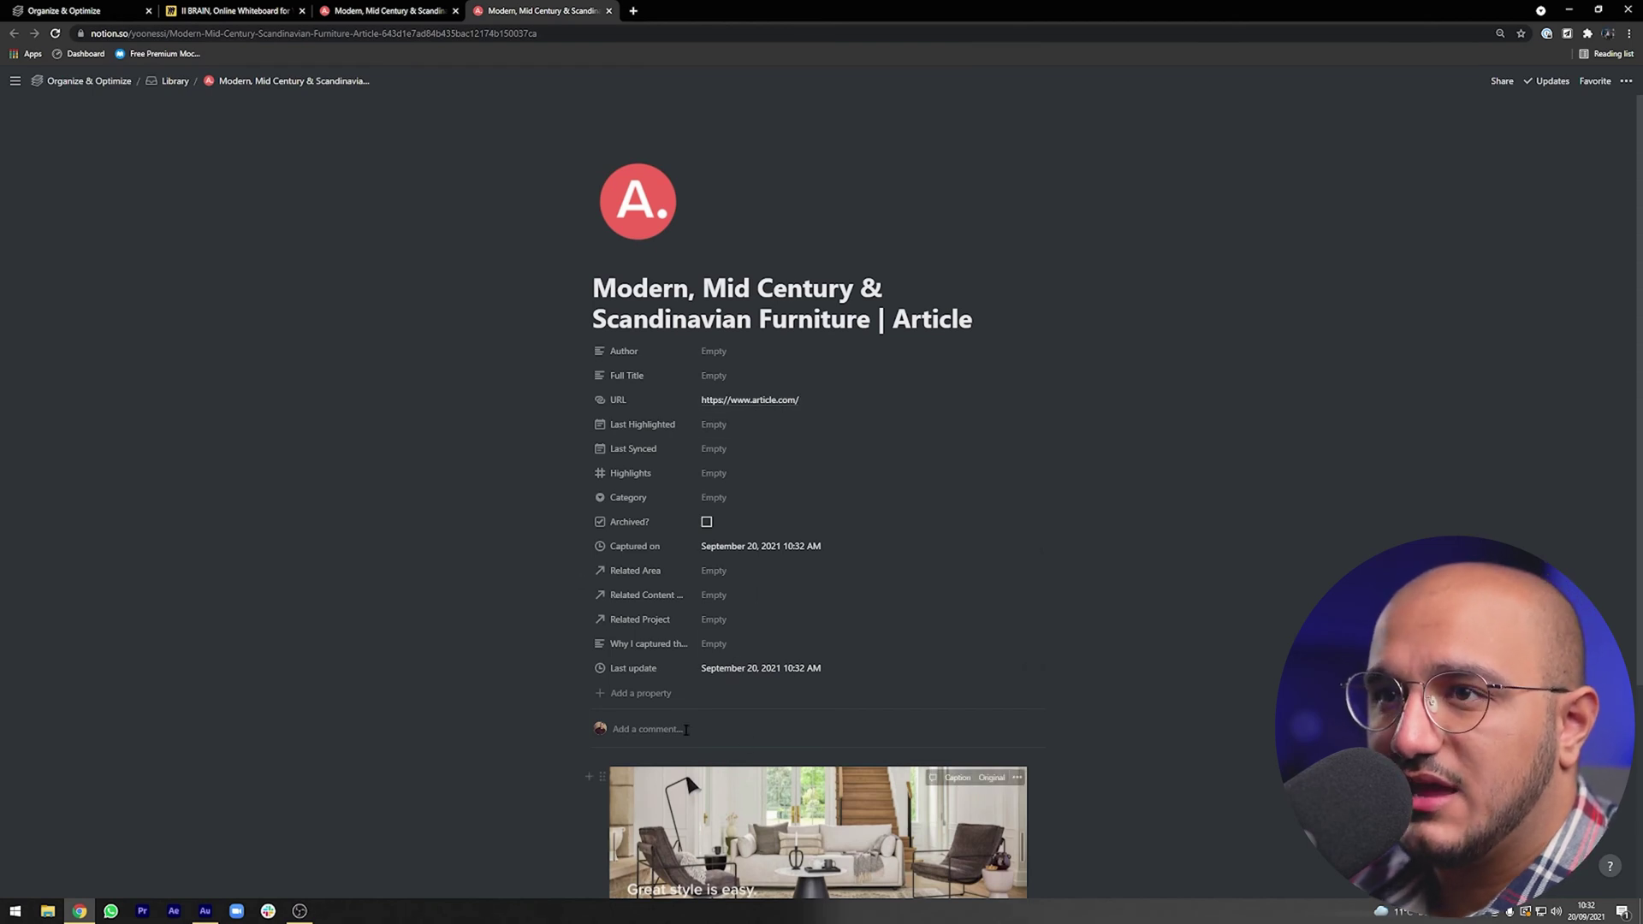
- Go up through Library to the Organize & Optimize page and expand Knowledge Hub to view the Library table
click(174, 80)
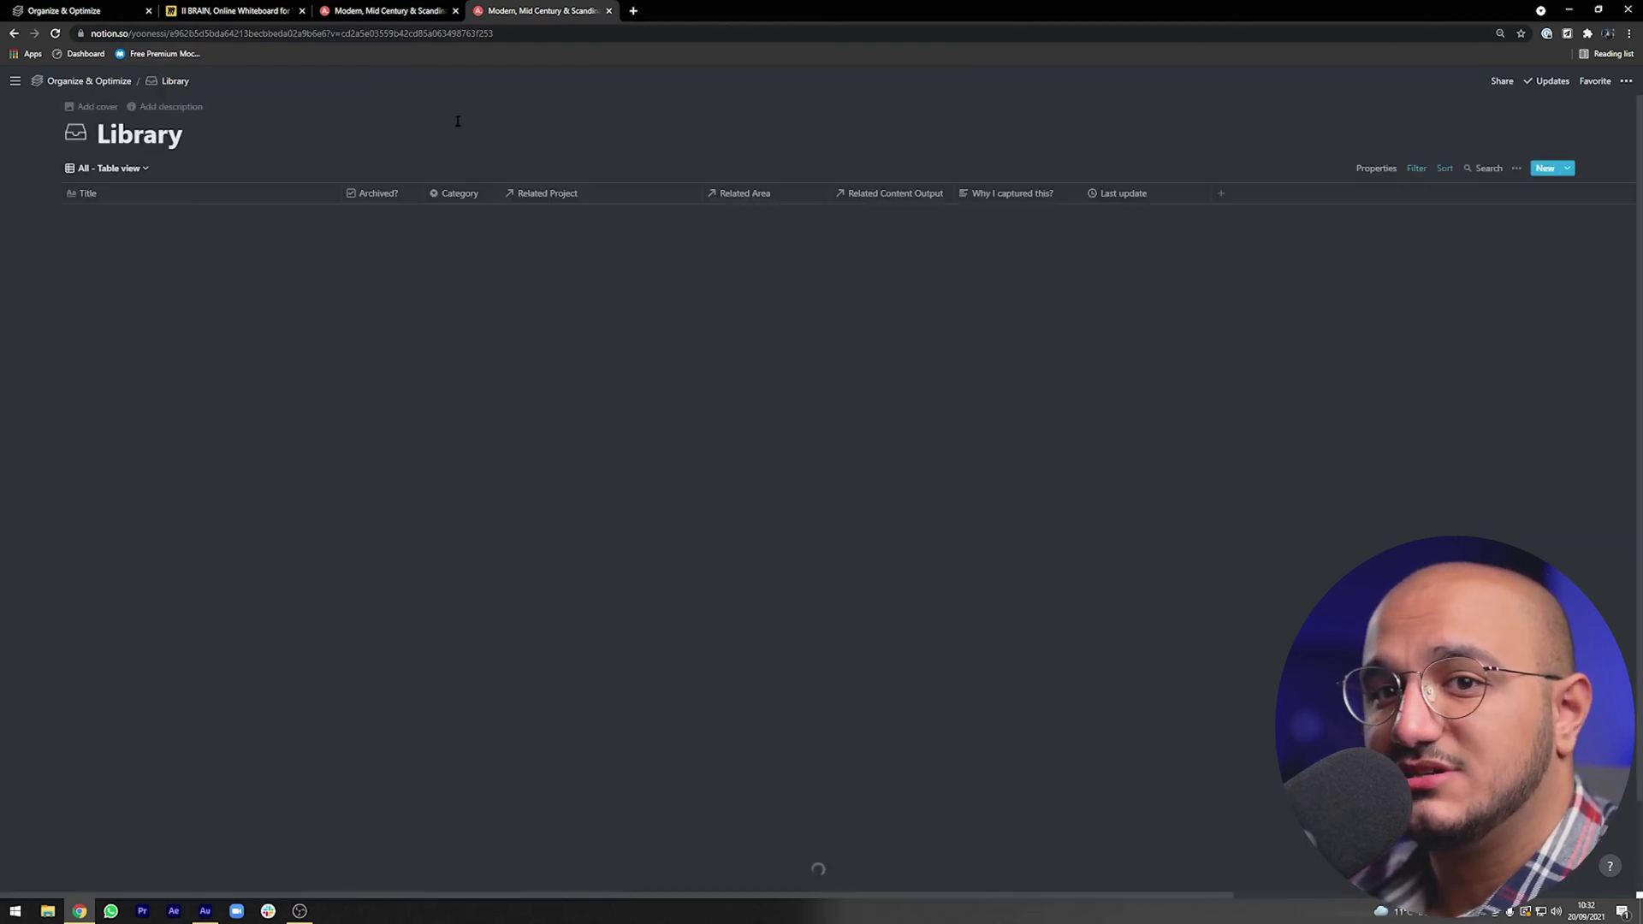
click(111, 81)
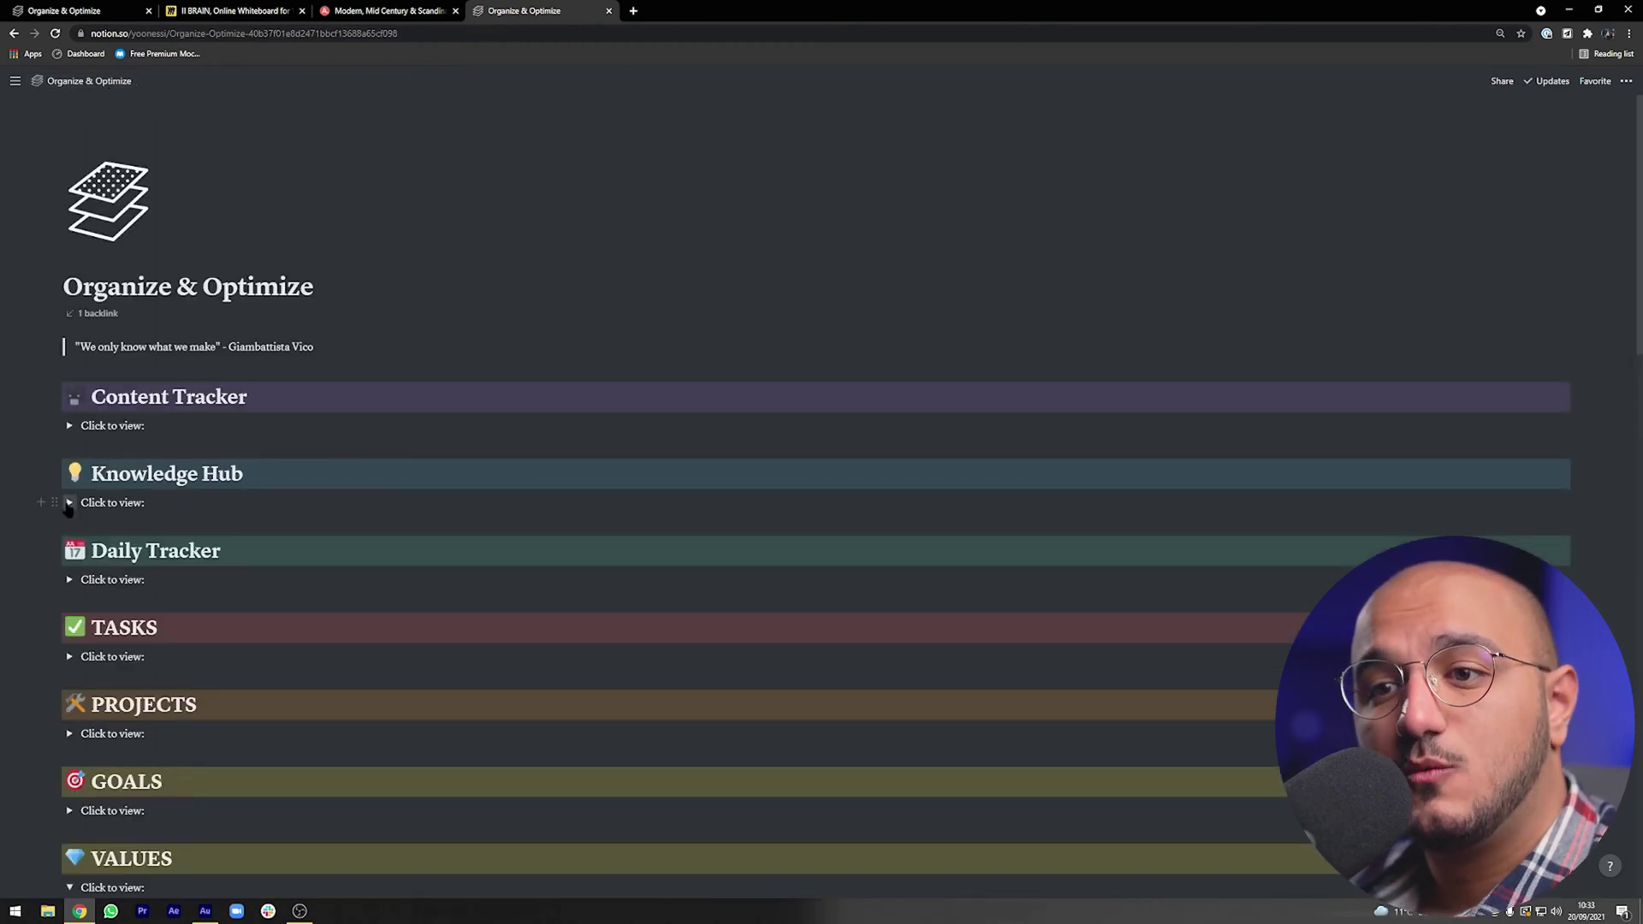
click(69, 503)
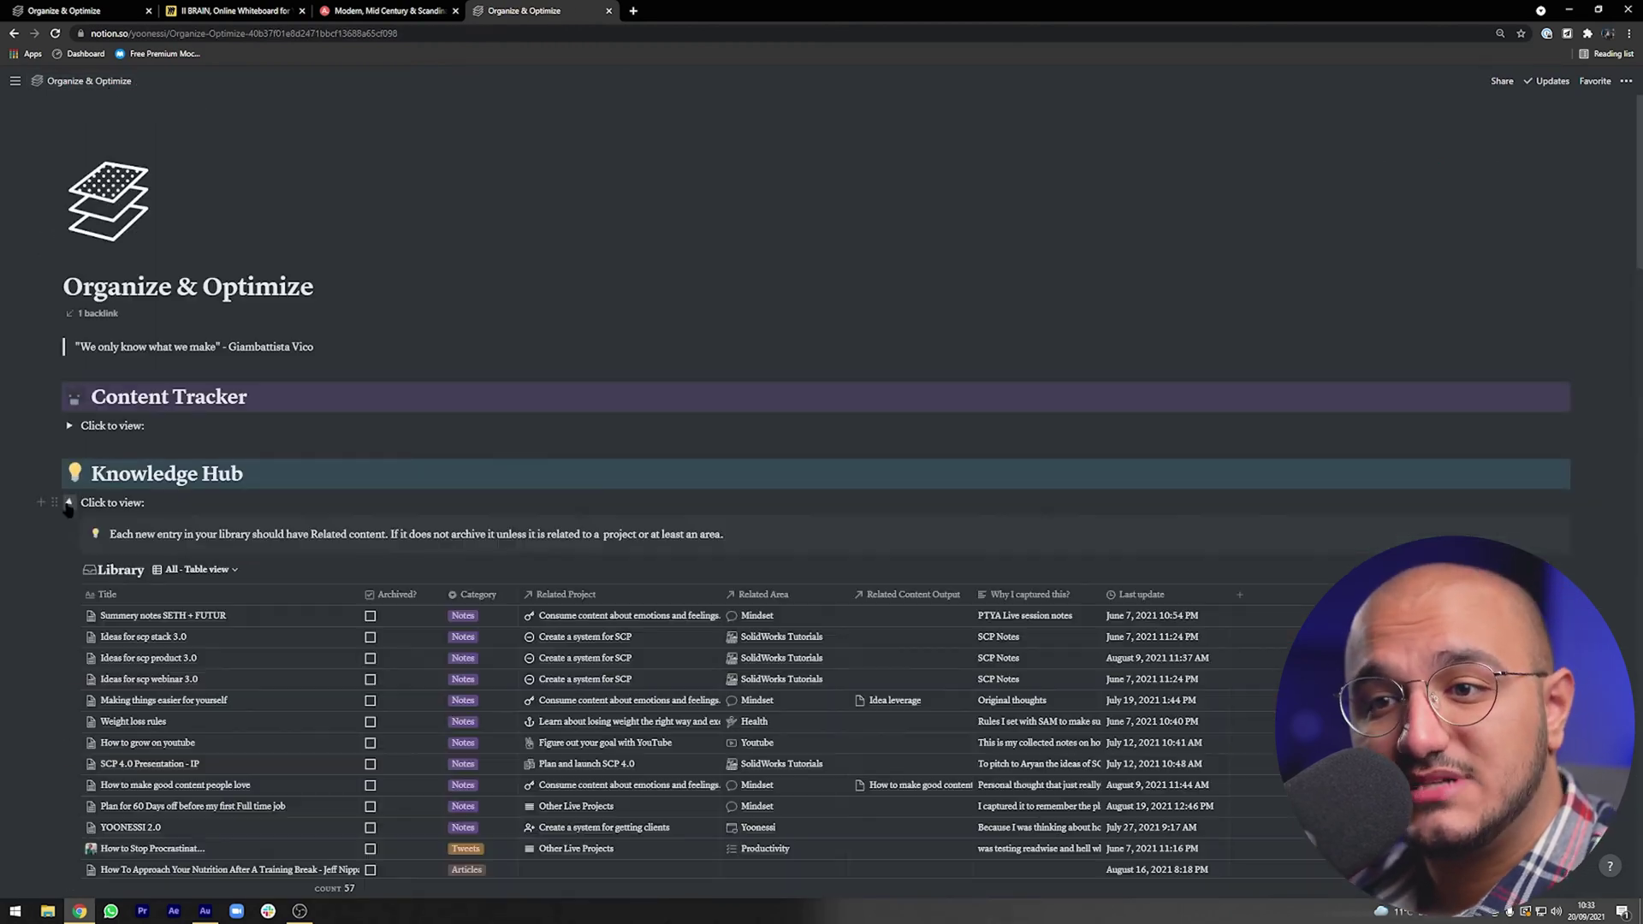
scroll(848, 260, down, 3)
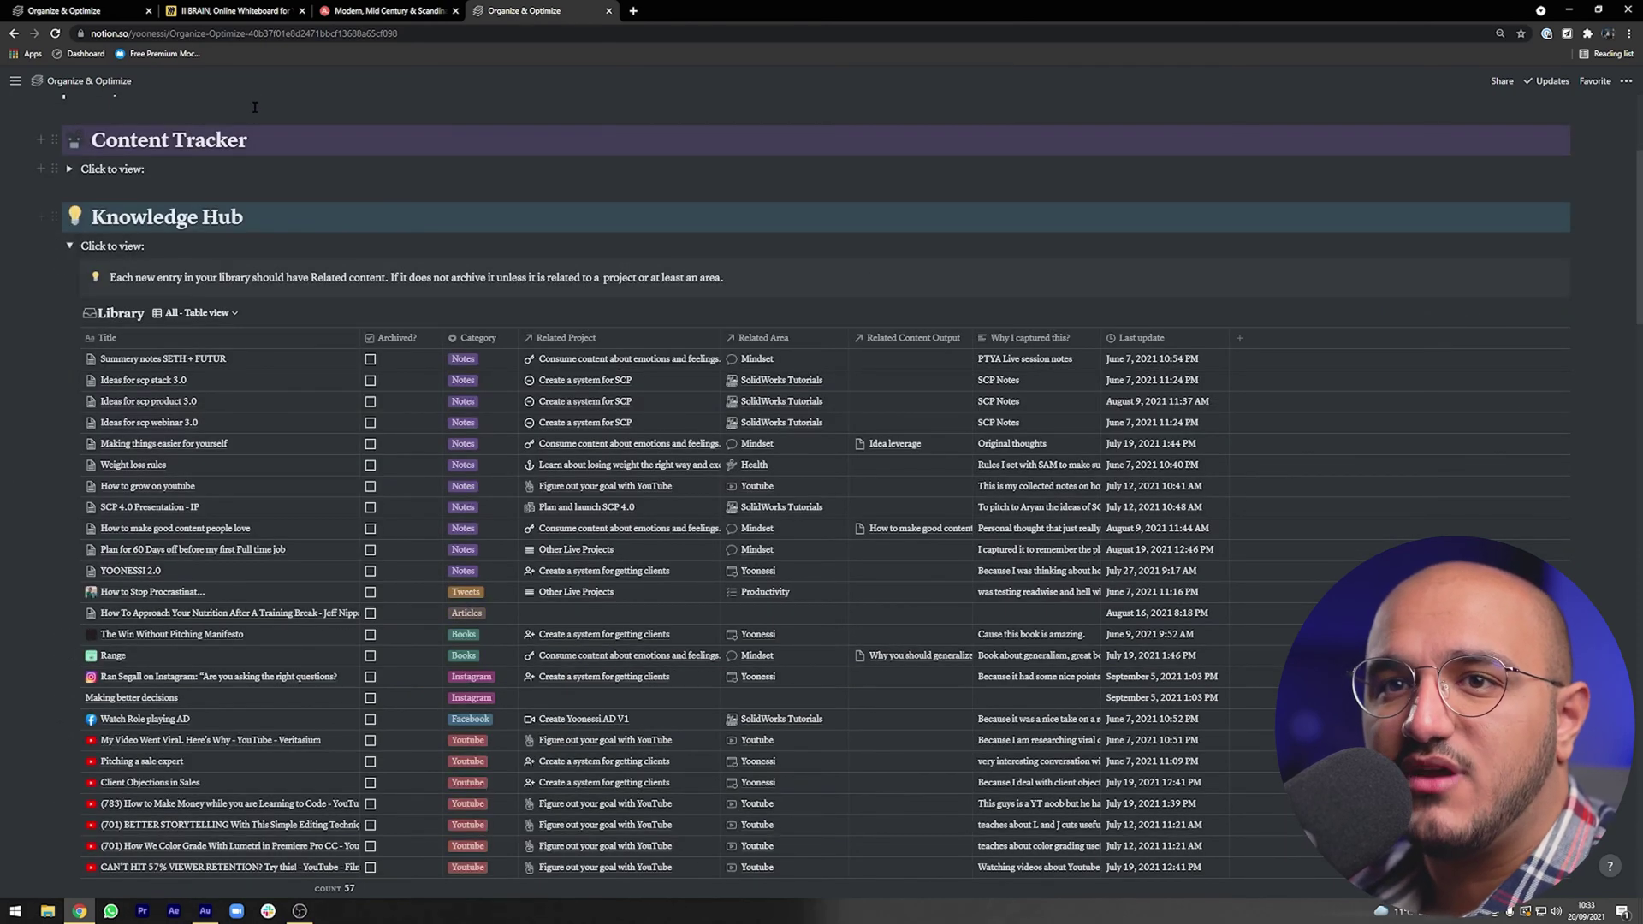
- Return to the II BRAIN board in Miro and examine the flow from Capture through Organize and Distill to Express
click(232, 10)
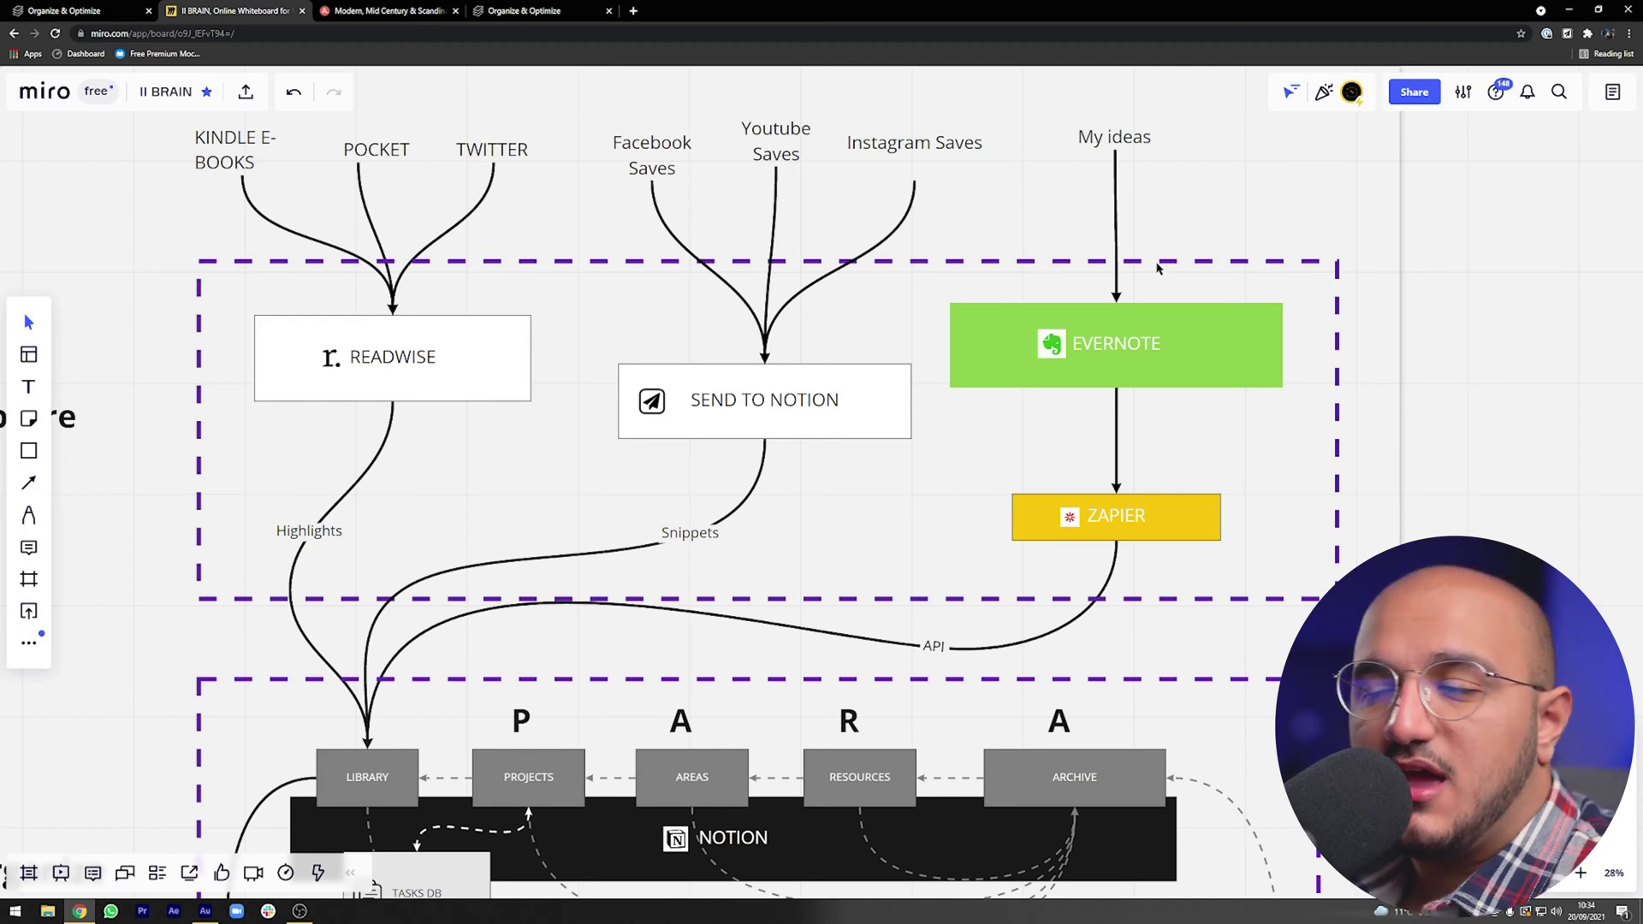
scroll(1197, 274, right, 1)
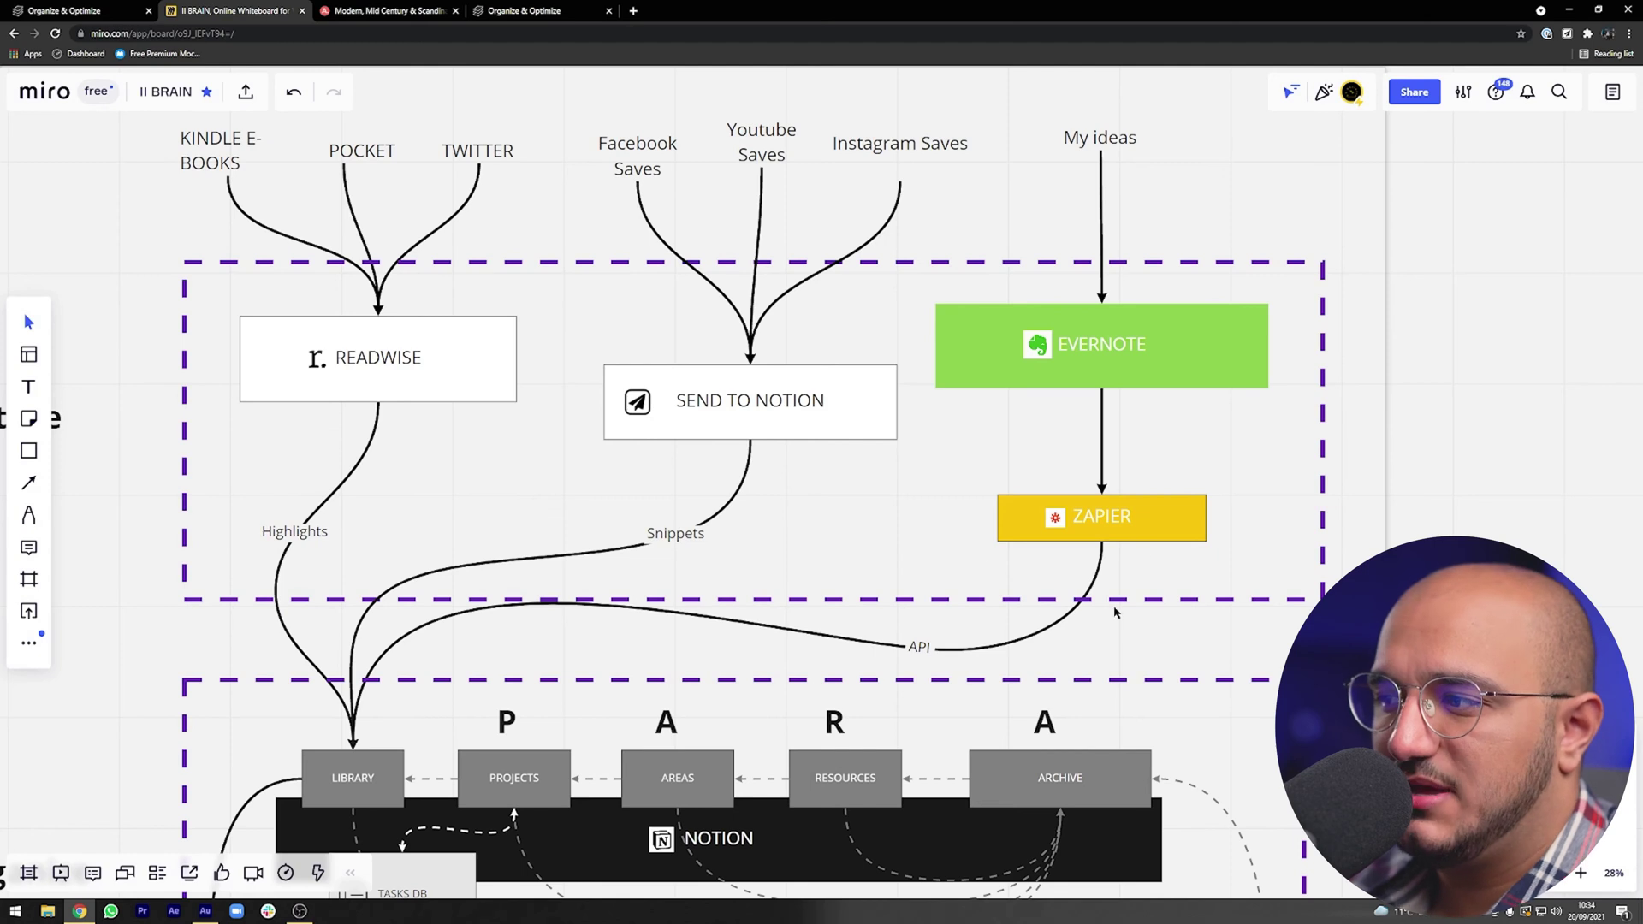
scroll(1366, 357, down, 1)
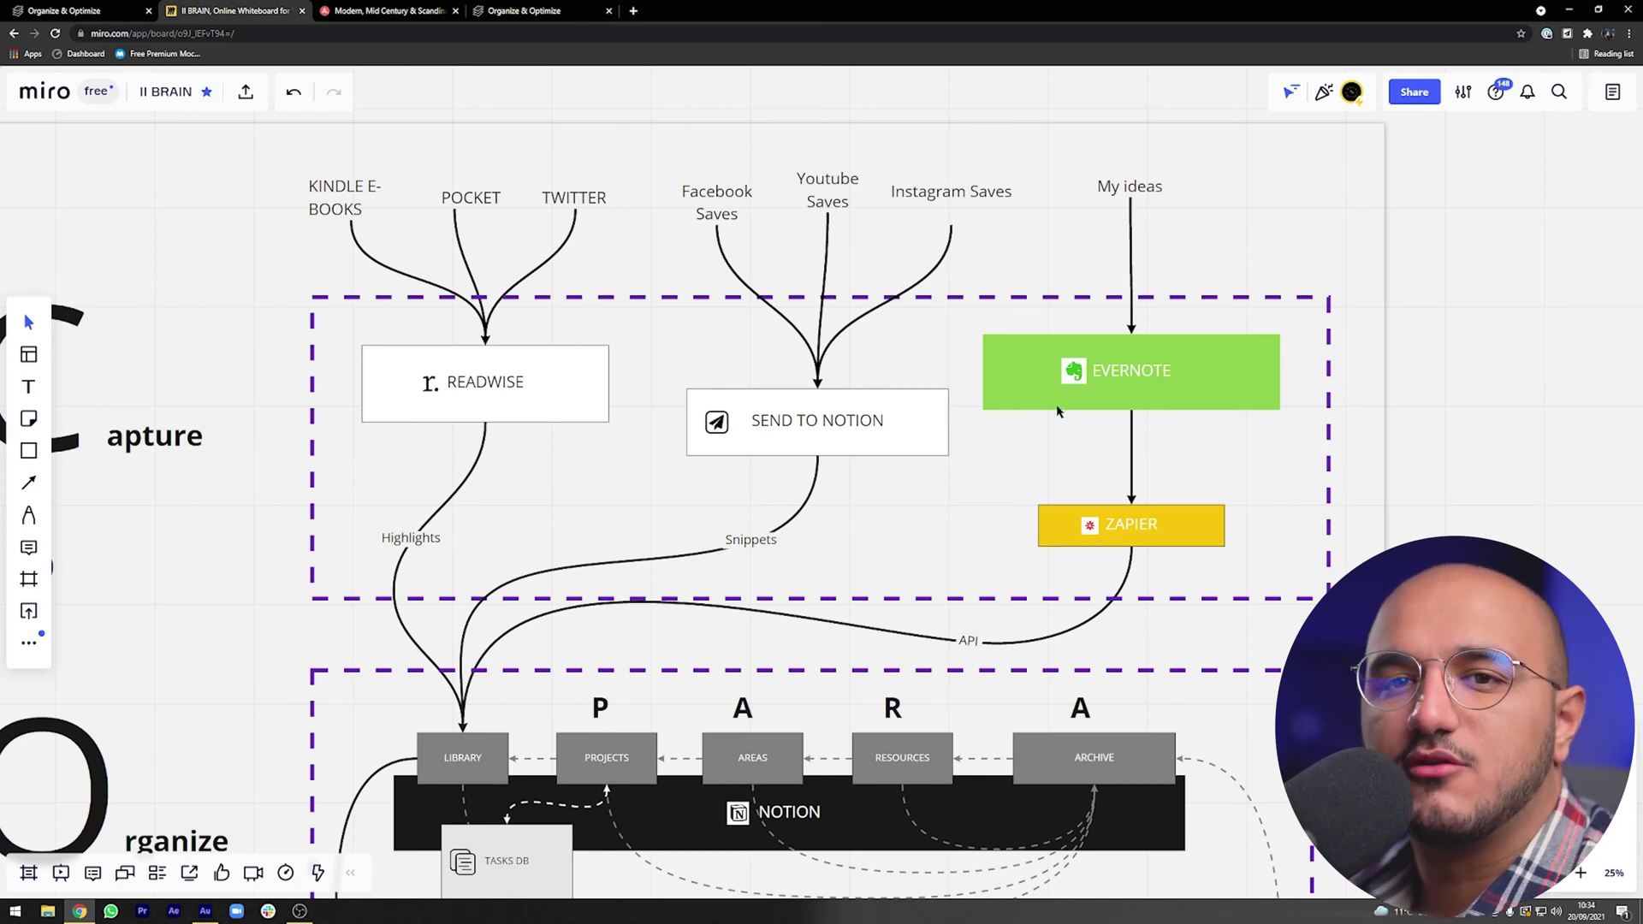
scroll(902, 454, down, 3)
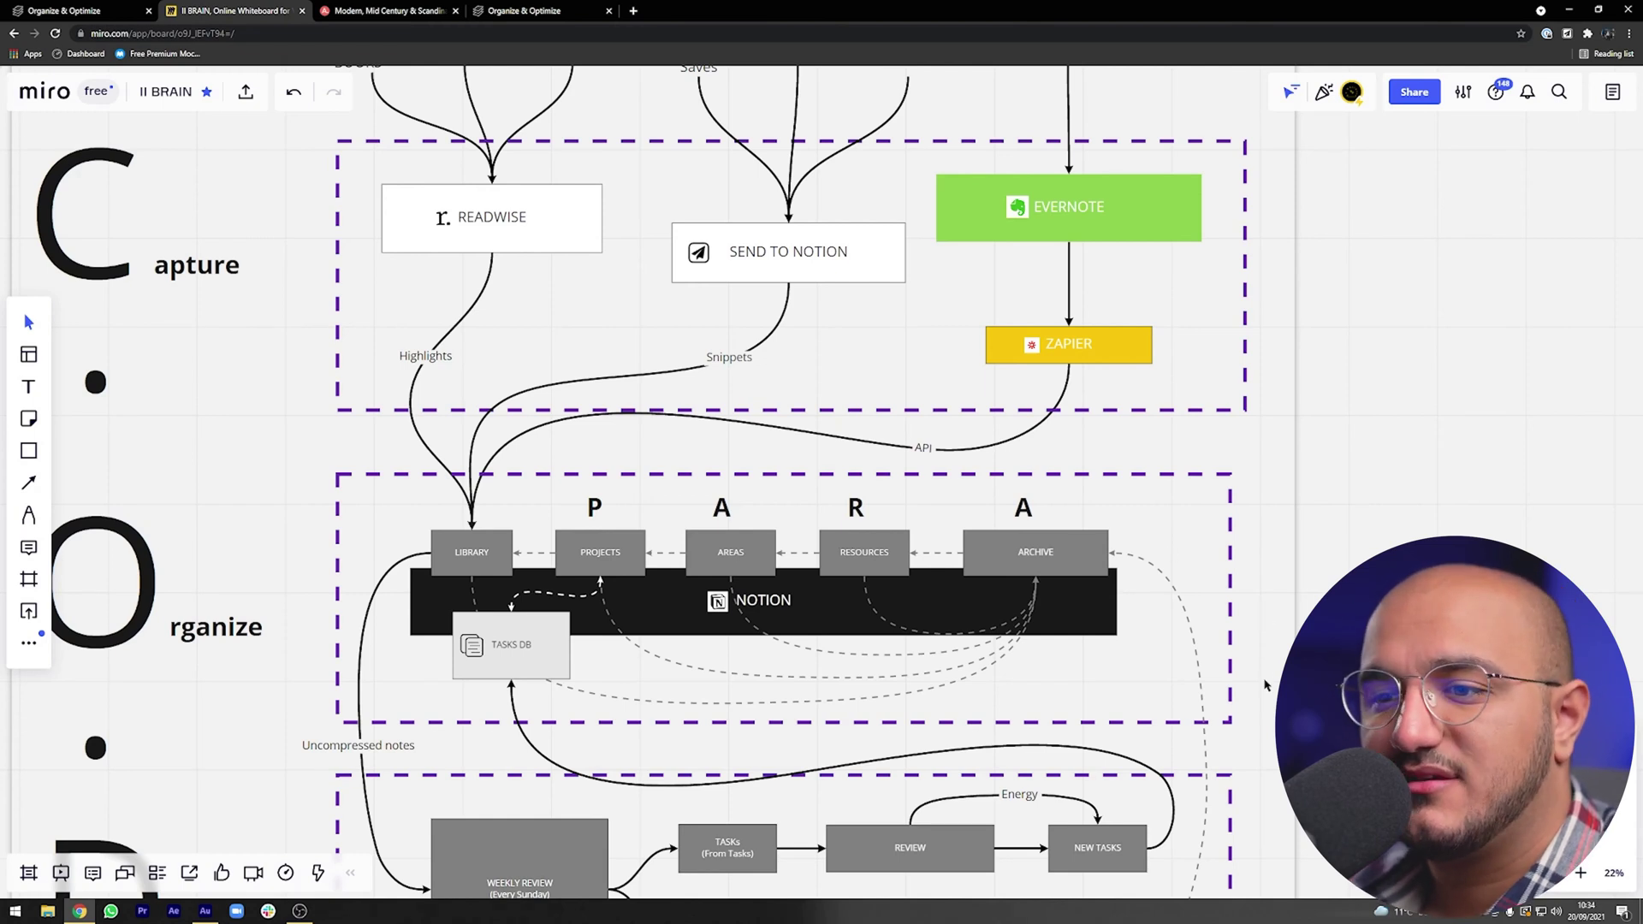
scroll(1267, 683, down, 2)
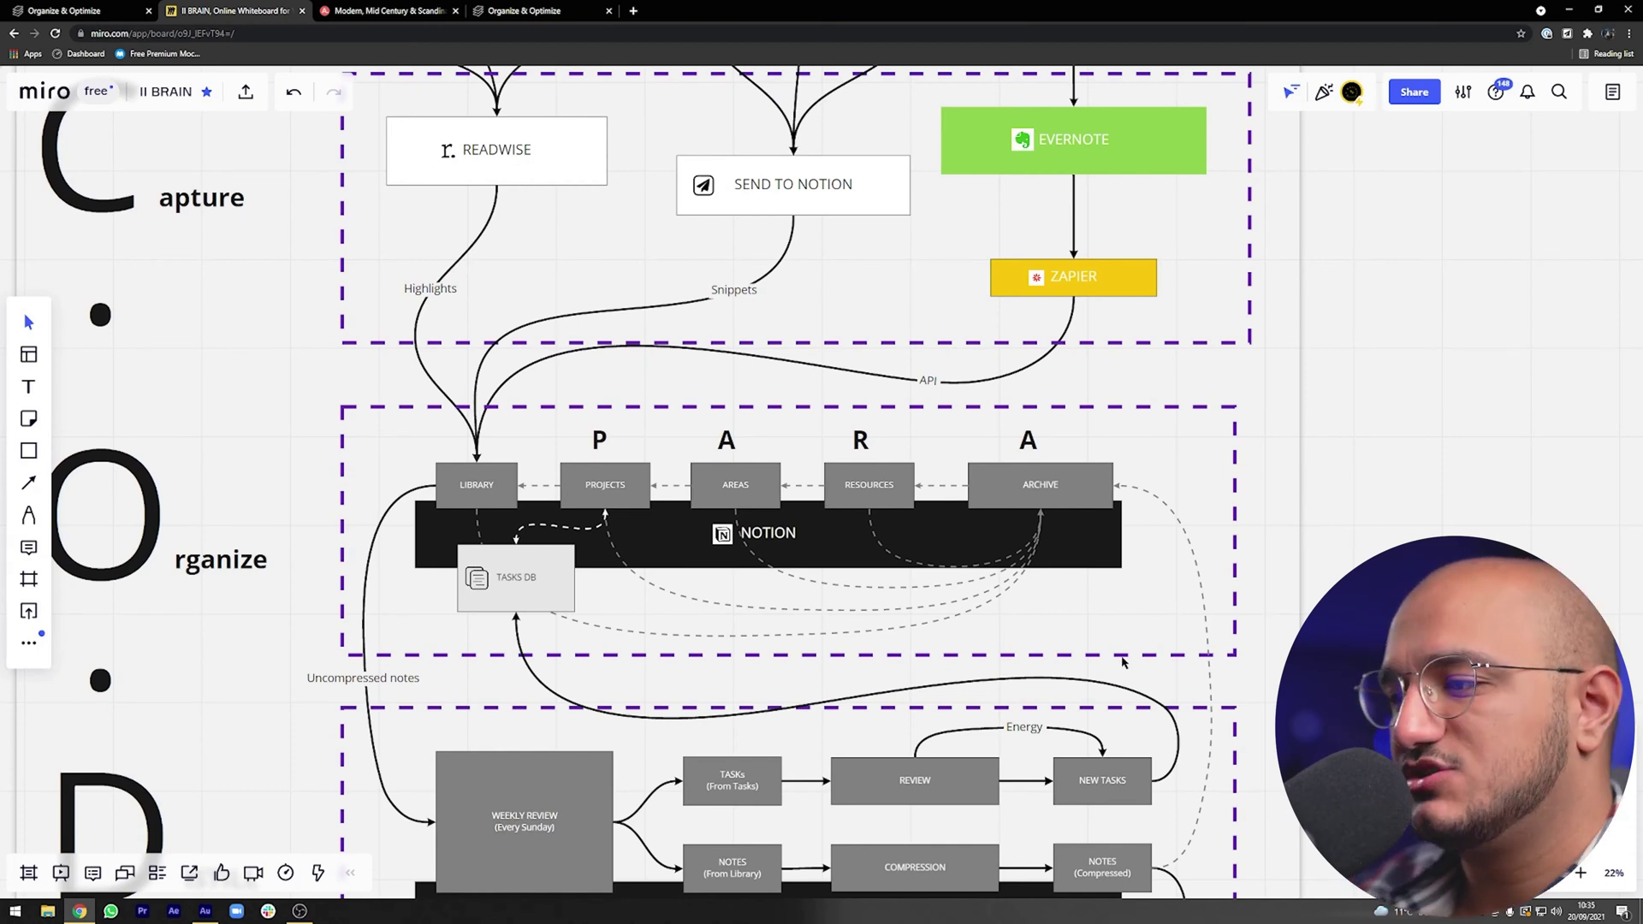
scroll(1267, 601, down, 5)
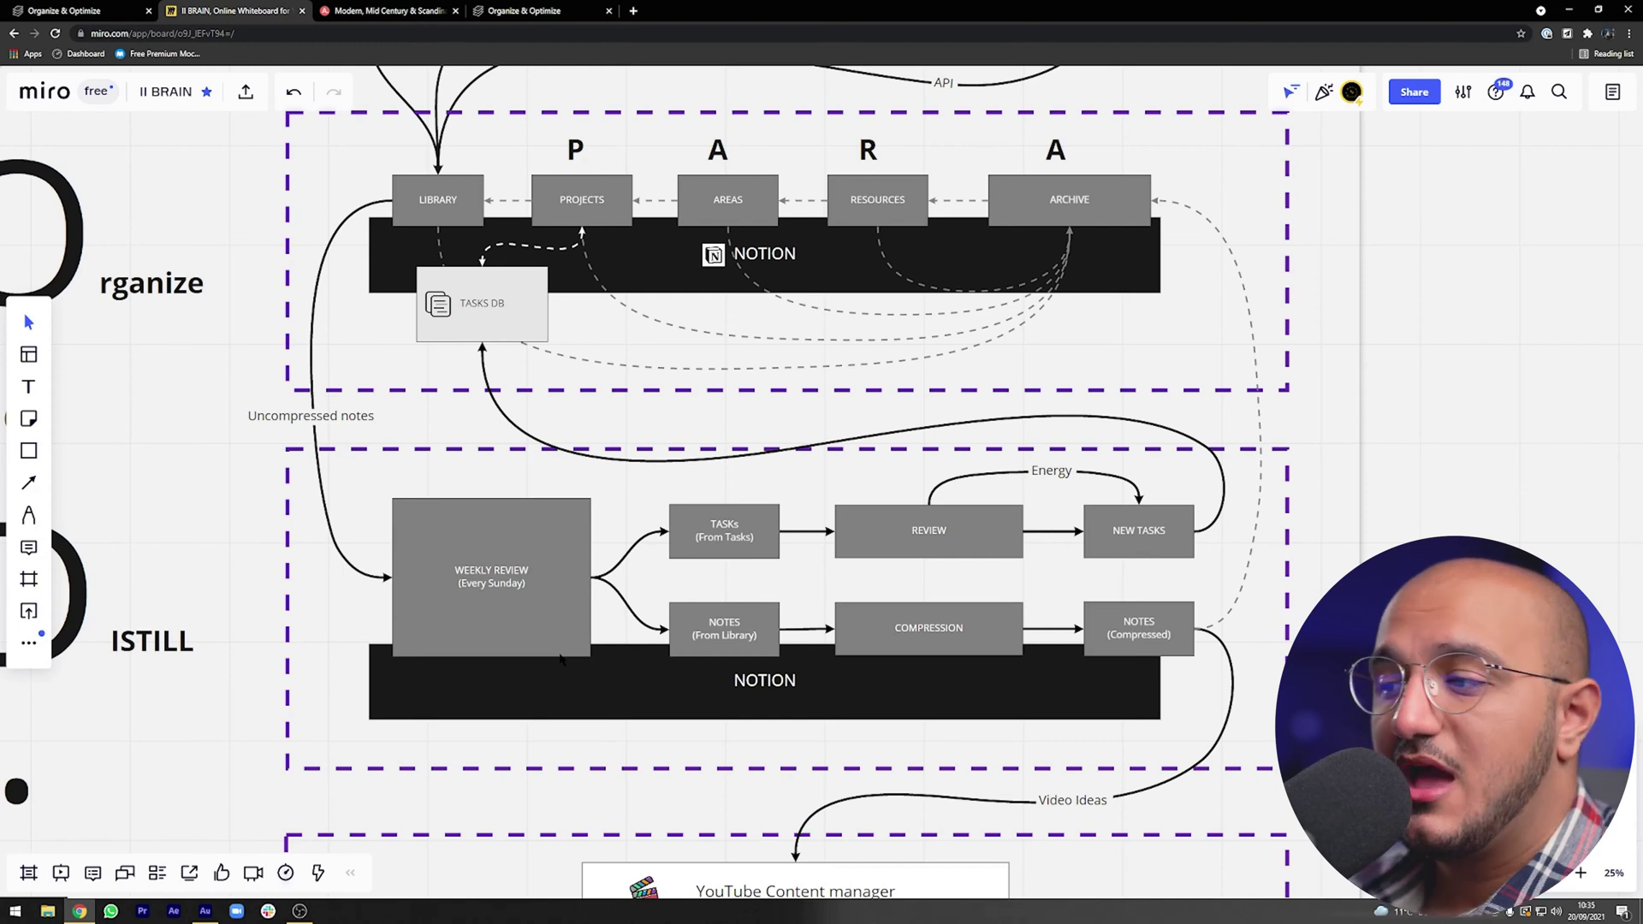
scroll(845, 683, up, 2)
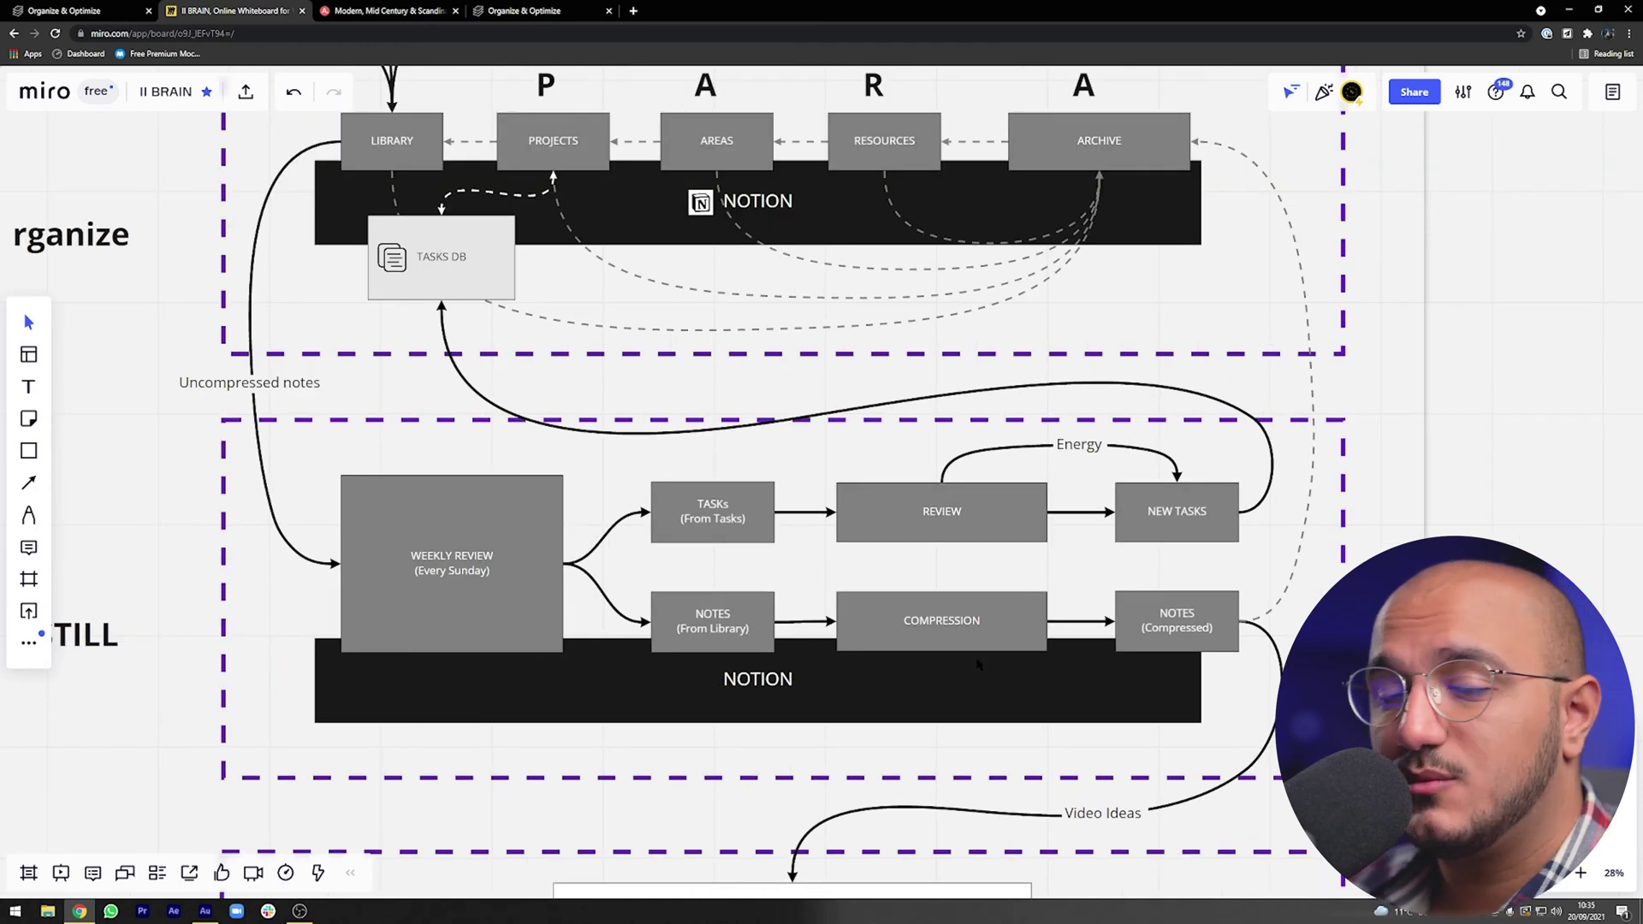
scroll(978, 663, down, 2)
scroll(973, 666, down, 2)
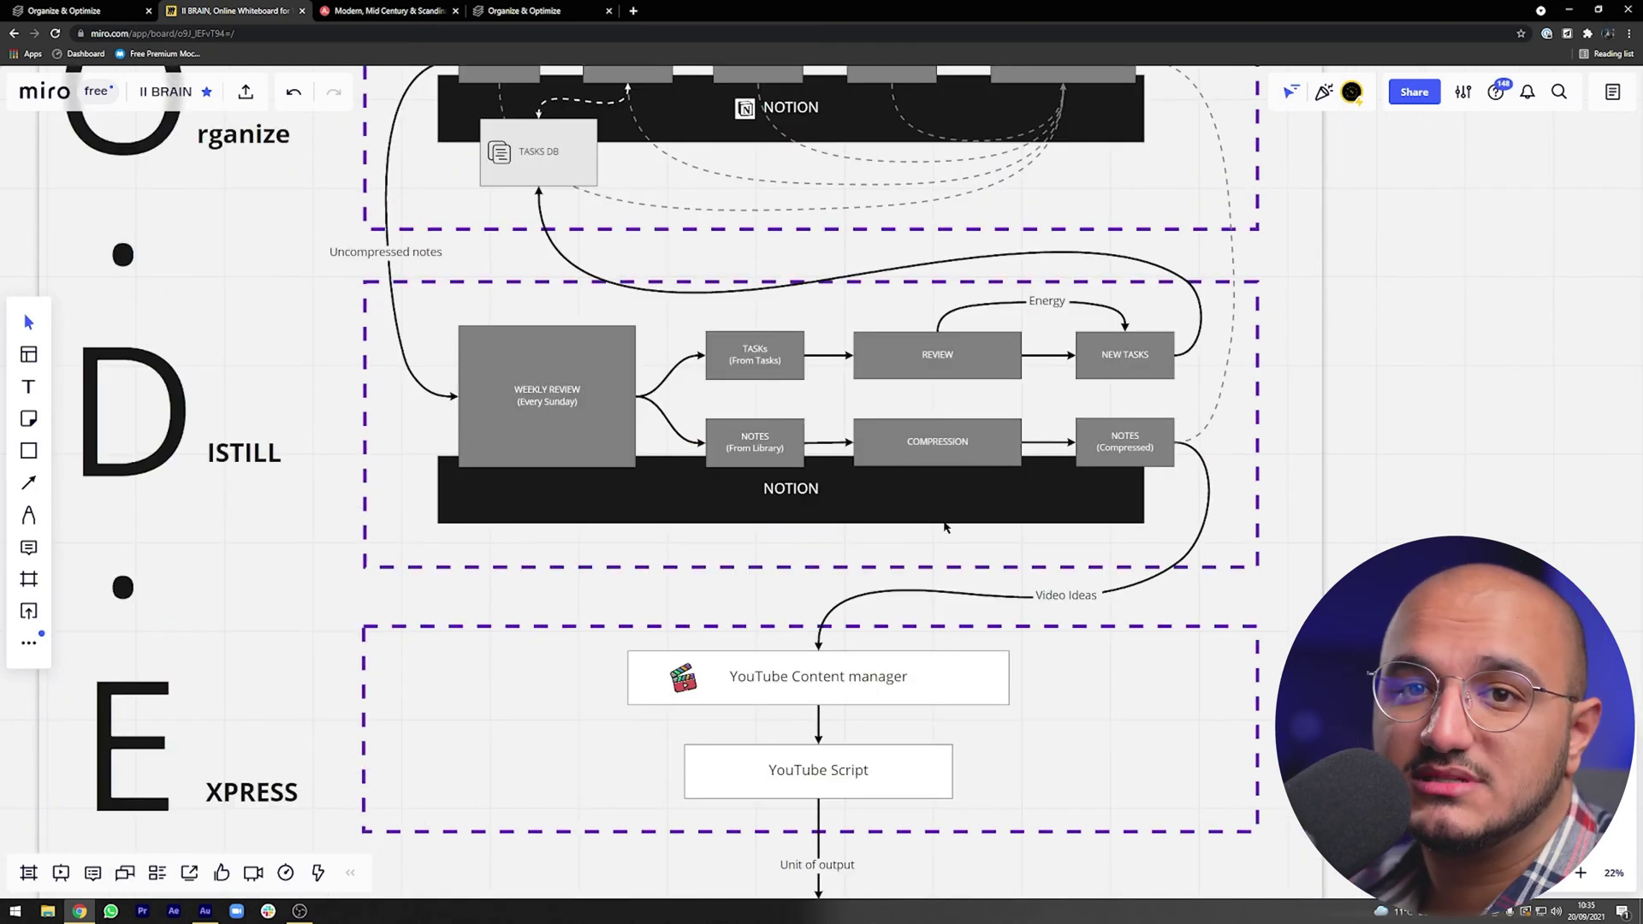
scroll(890, 504, down, 2)
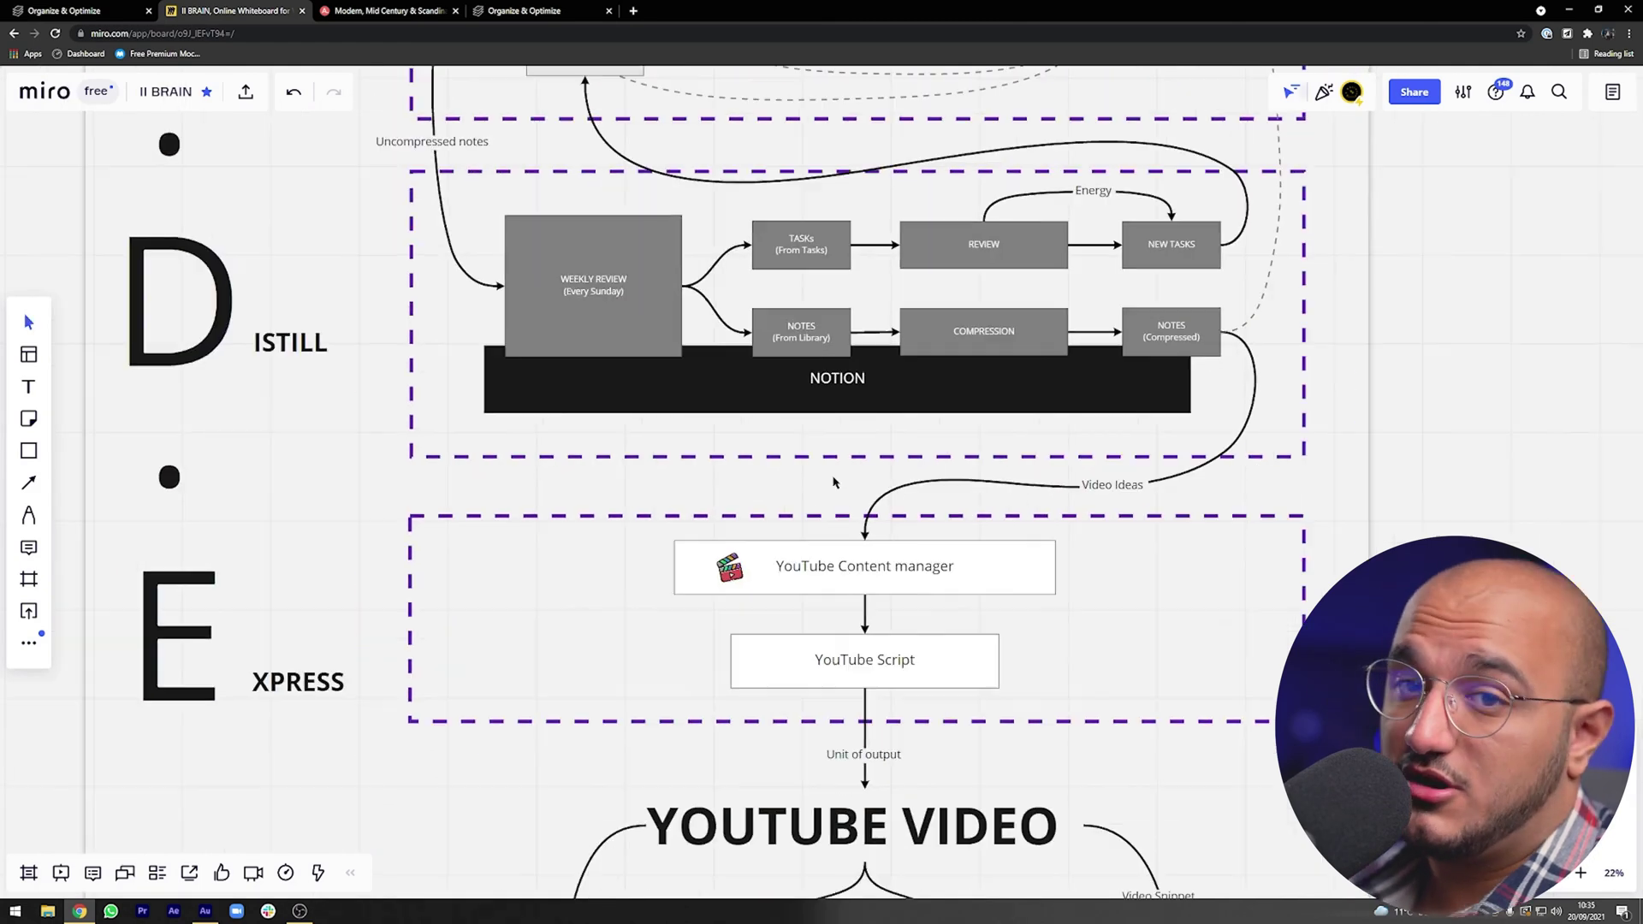
scroll(817, 509, up, 1)
scroll(828, 438, down, 1)
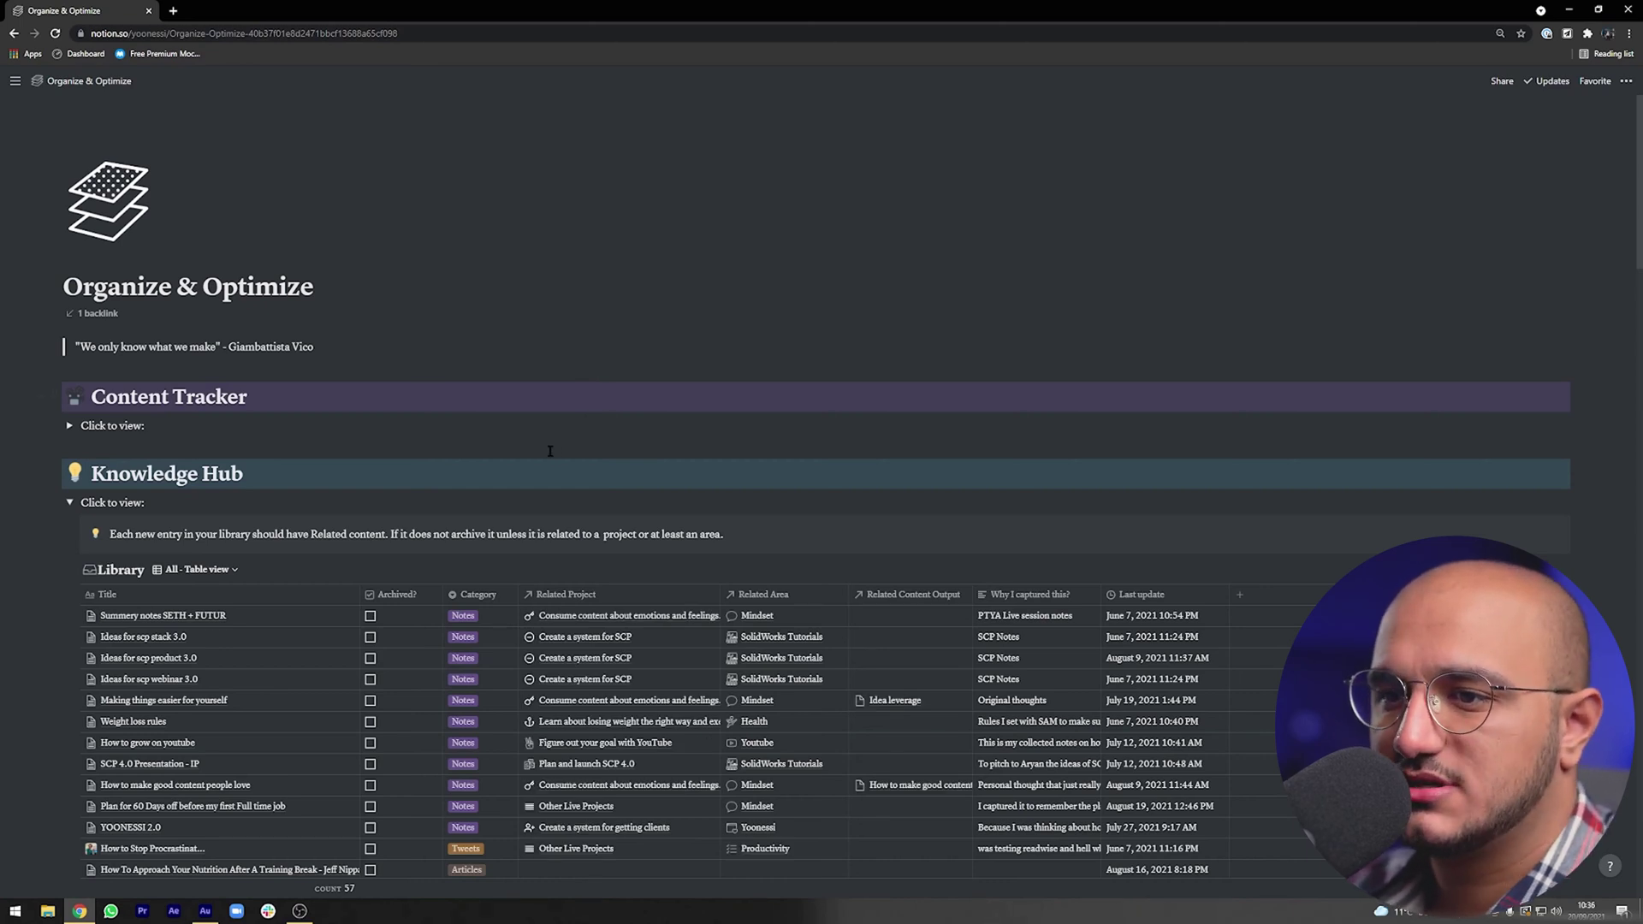
- Switch the Library table in Knowledge Hub from the All - Table view to the Books view
scroll(551, 451, down, 3)
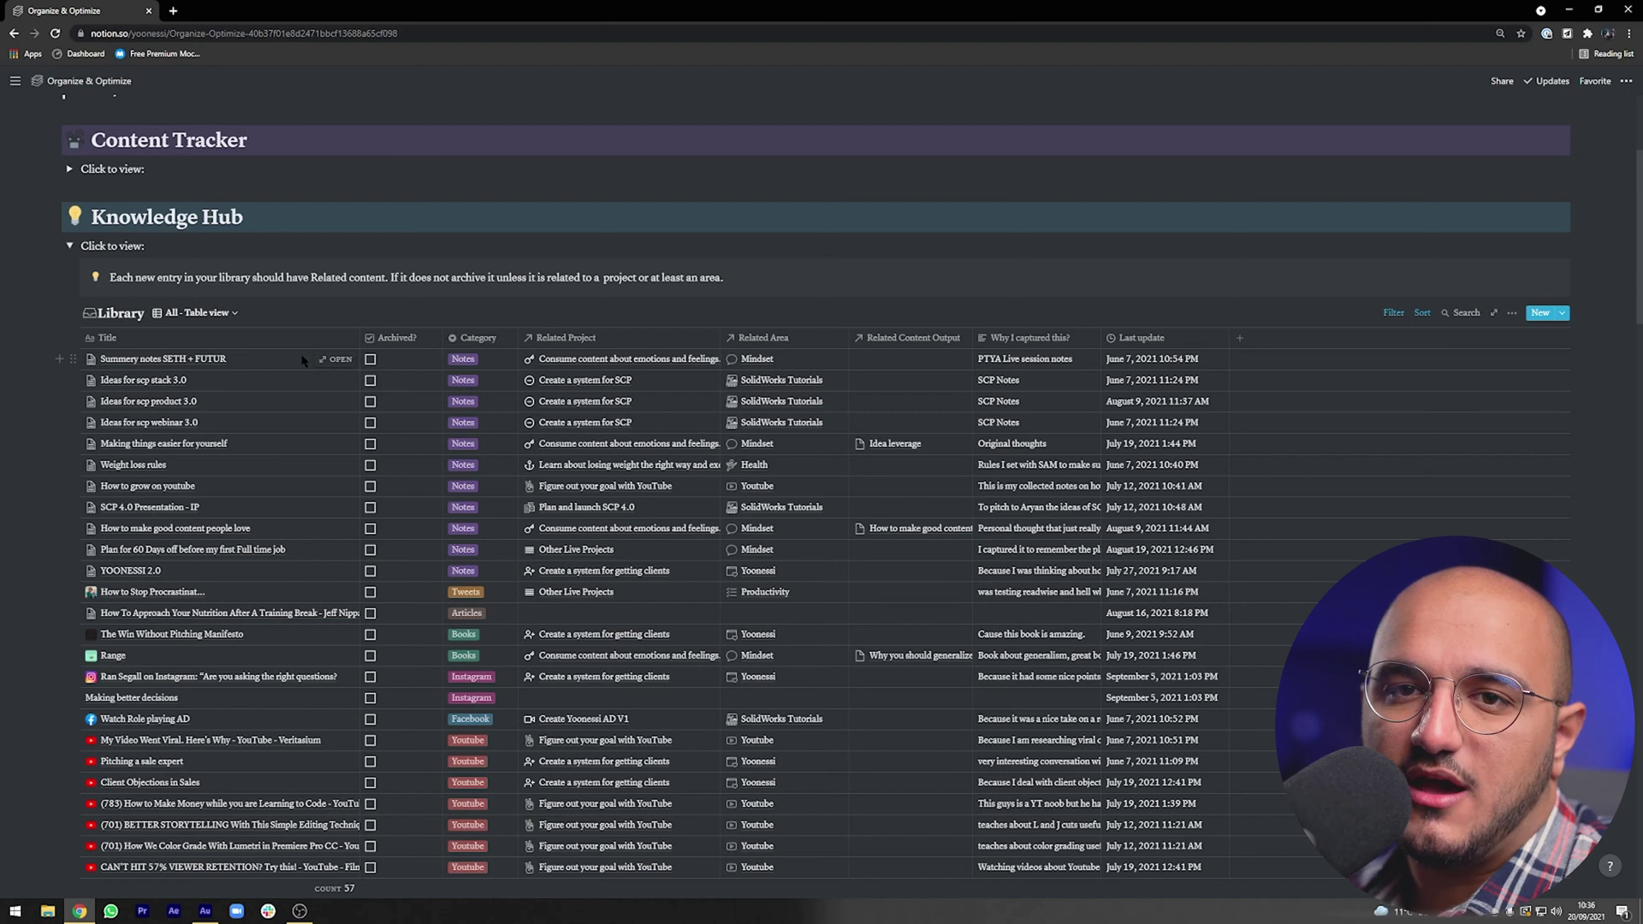
click(195, 312)
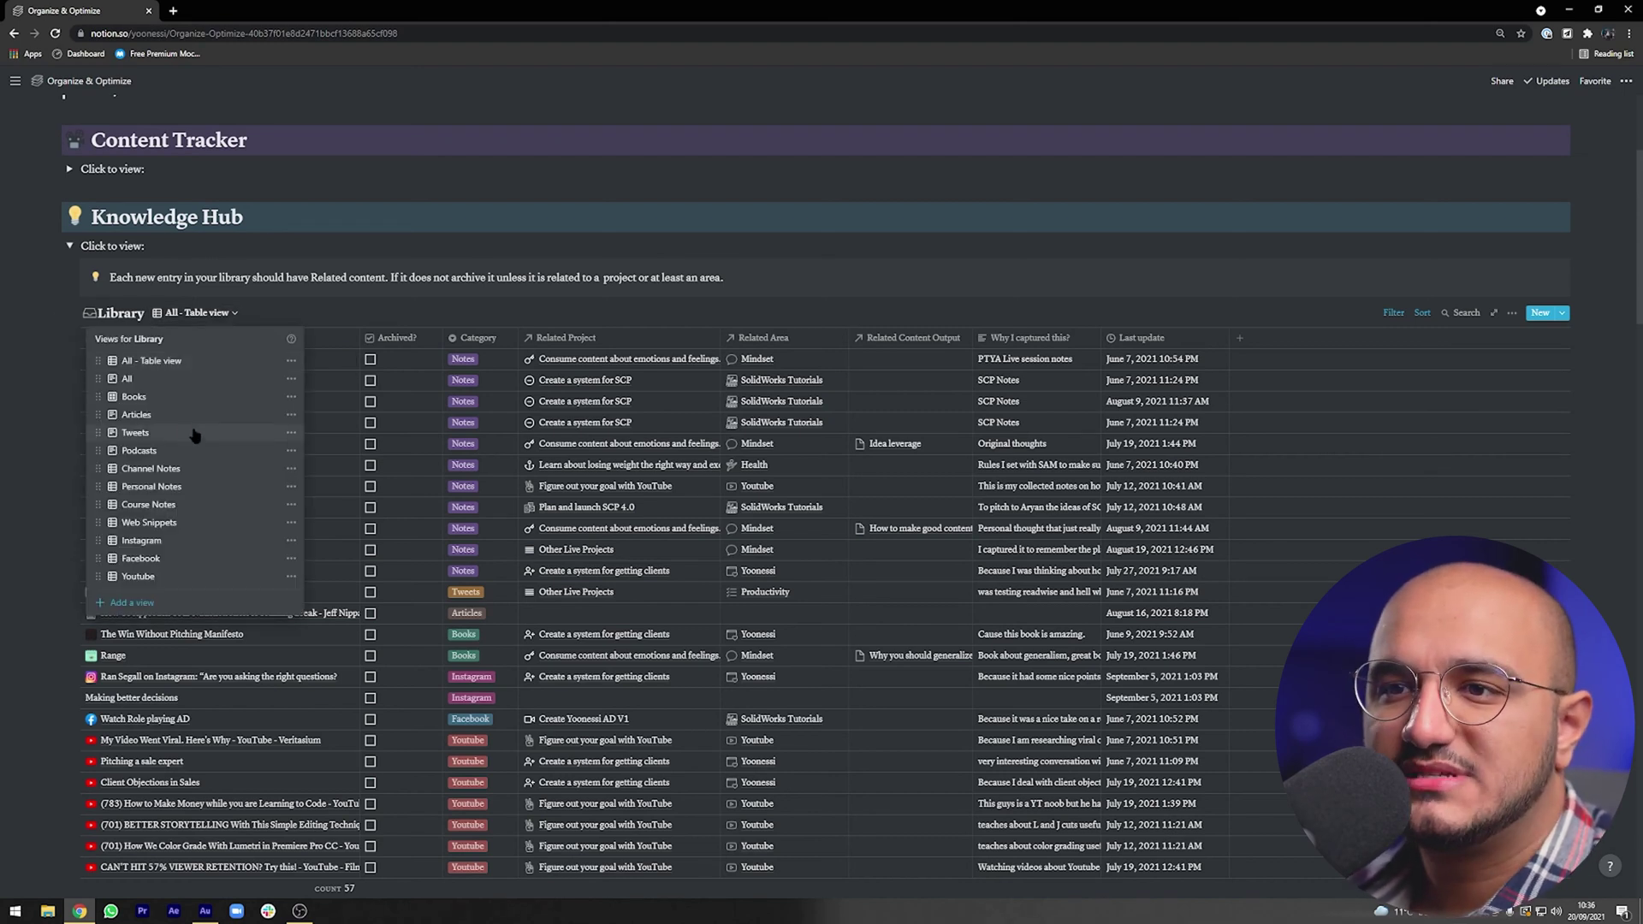
click(146, 398)
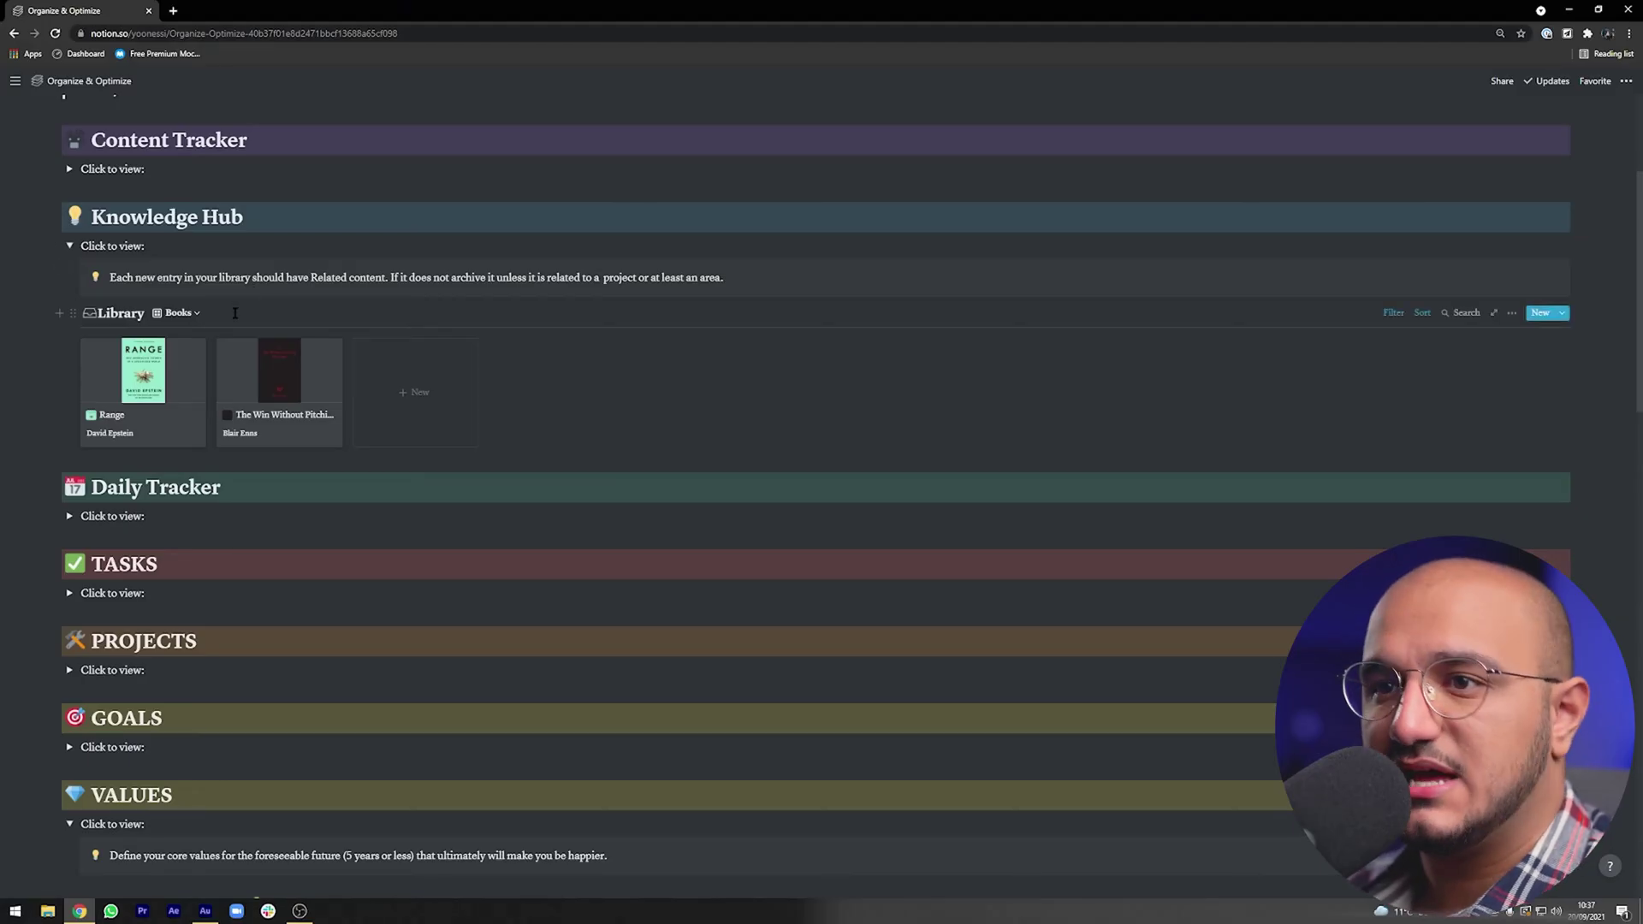
click(178, 312)
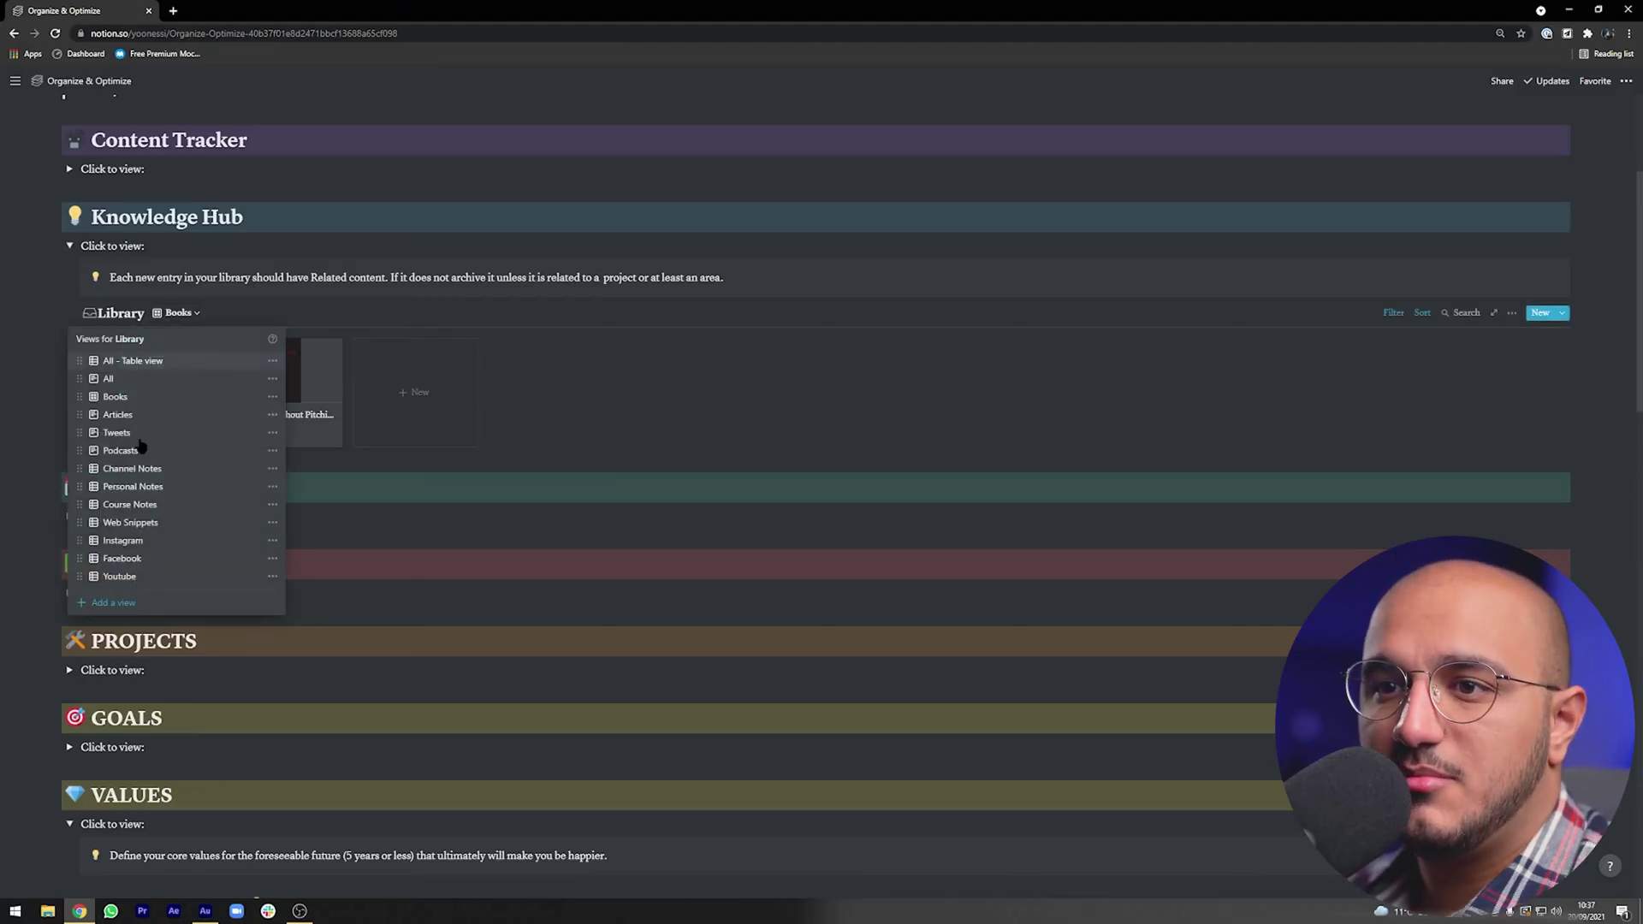
click(106, 397)
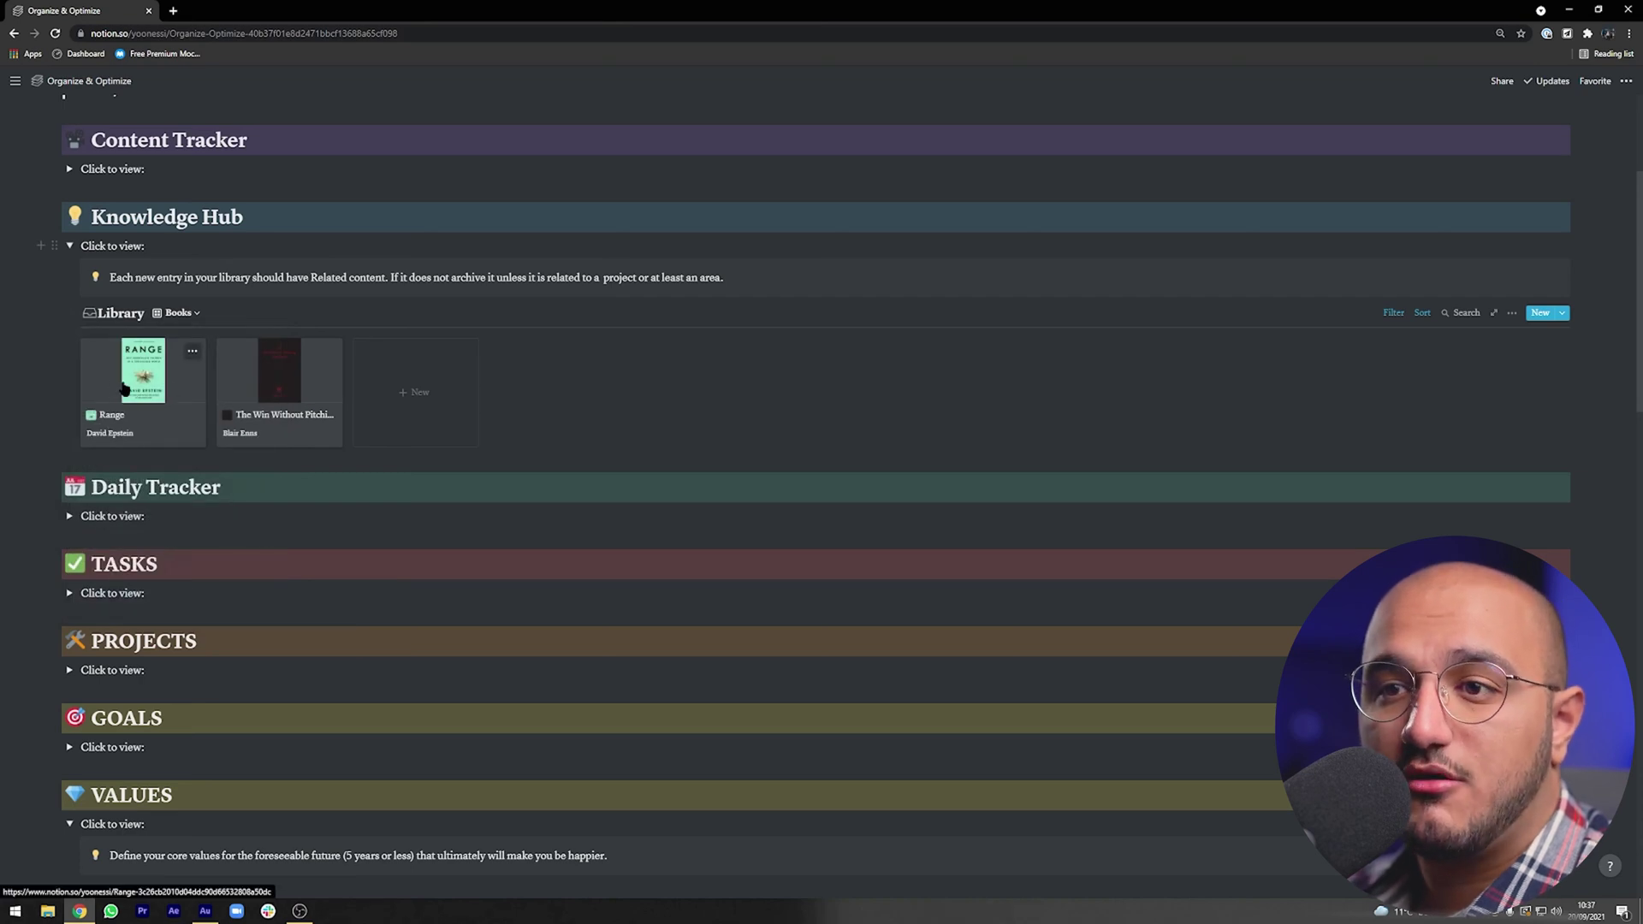
- Open the Range book entry and examine its properties and the saved highlights through the end of the page
click(124, 389)
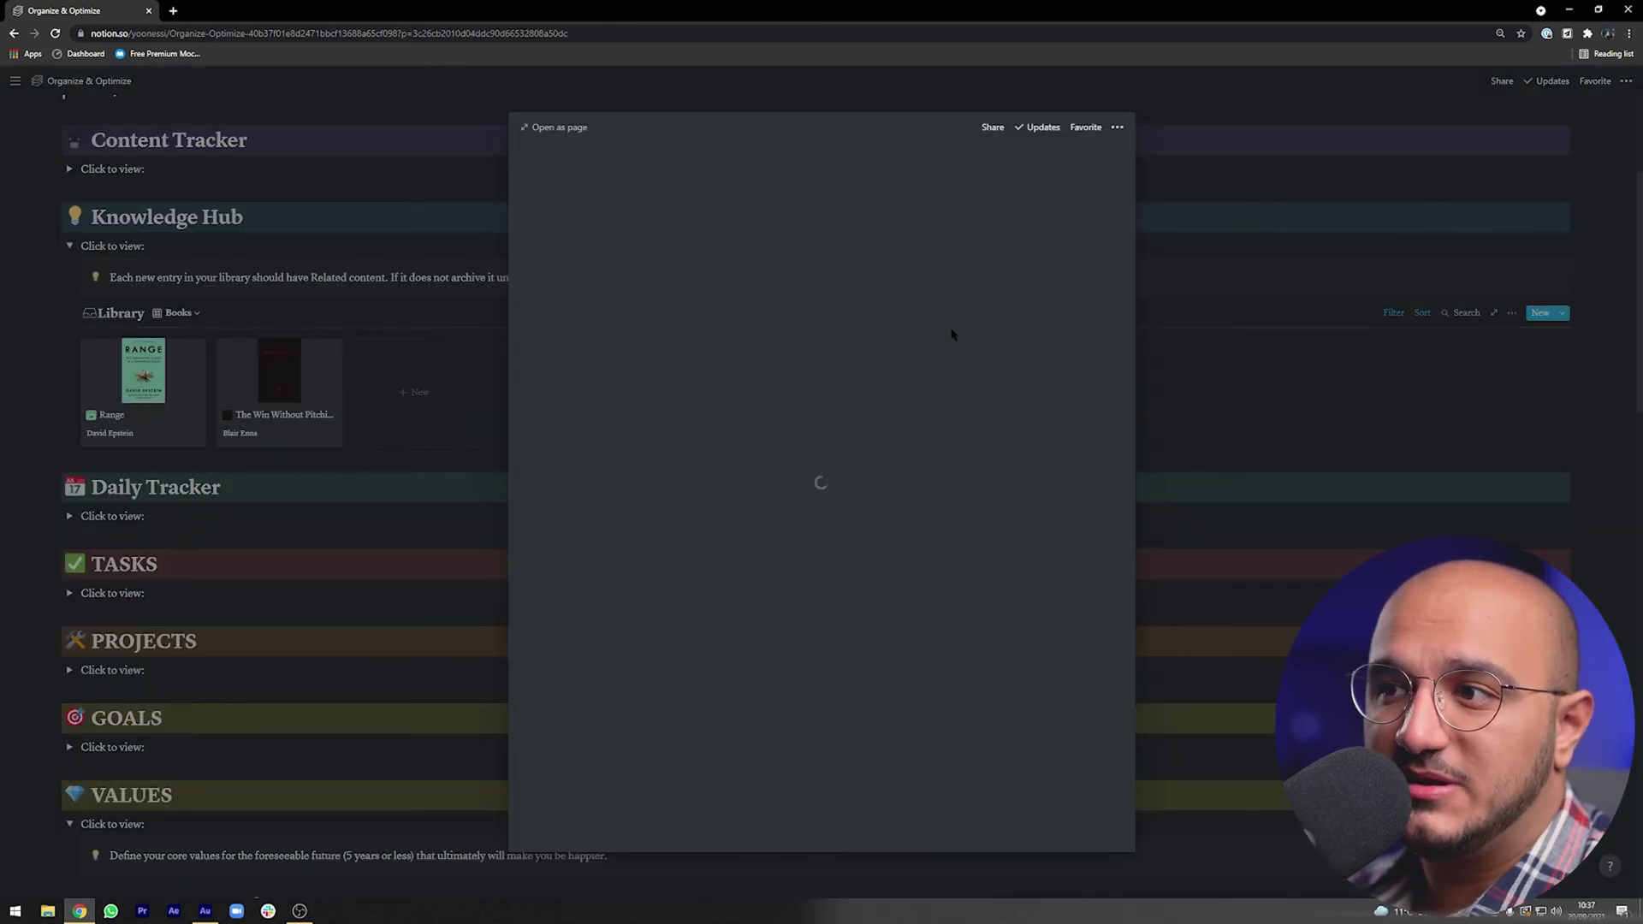
scroll(1080, 317, down, 1)
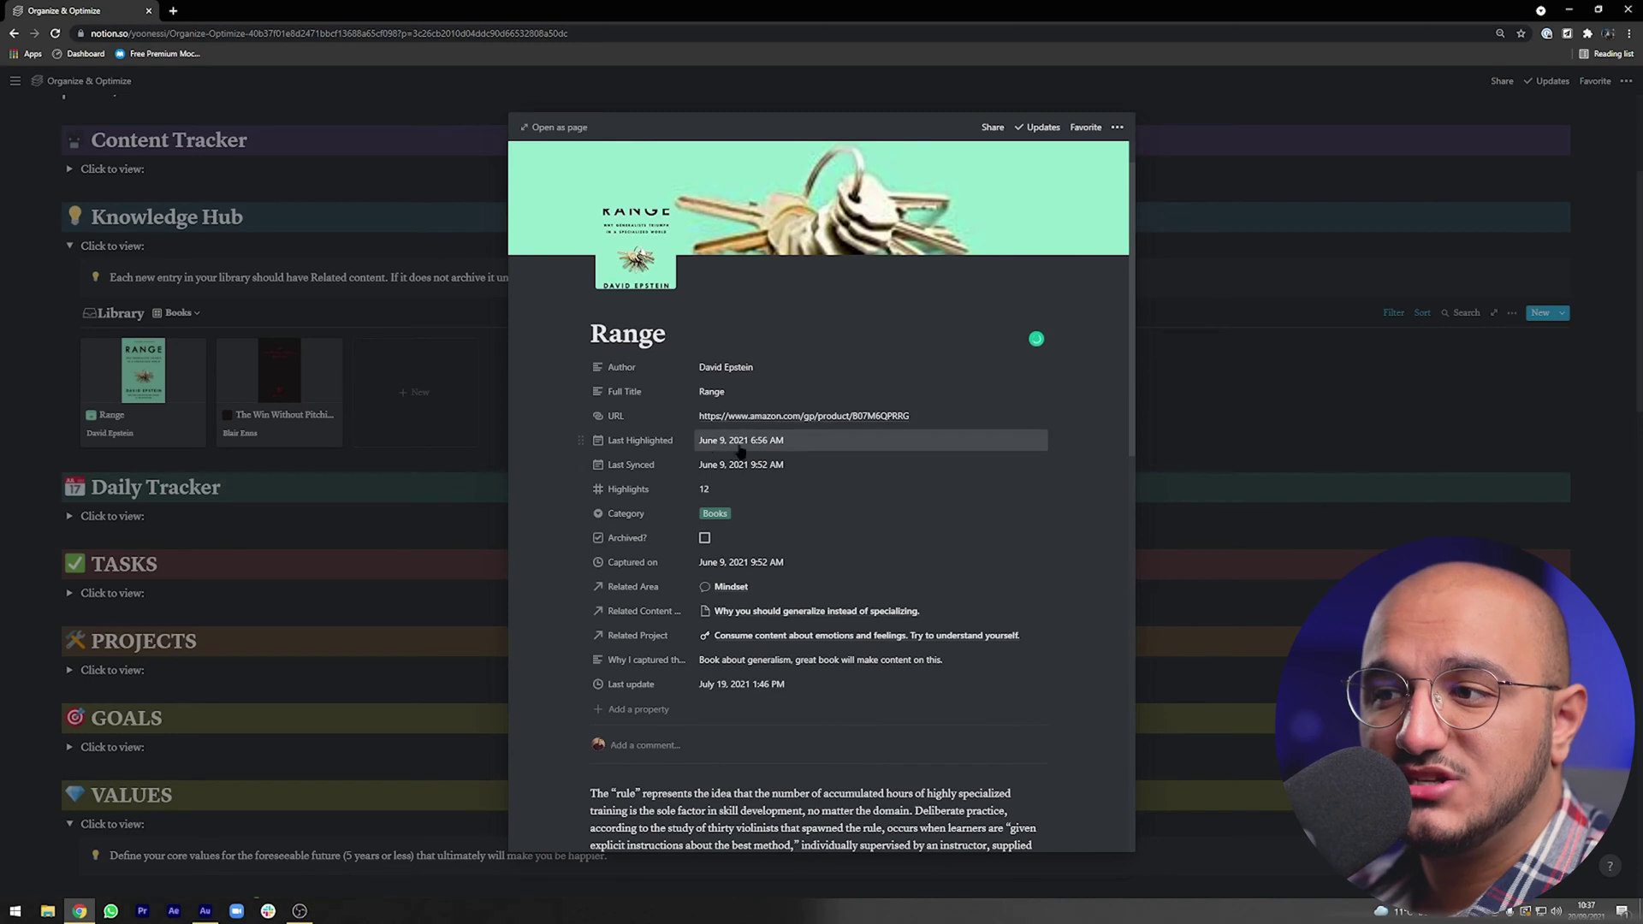
scroll(1005, 453, down, 2)
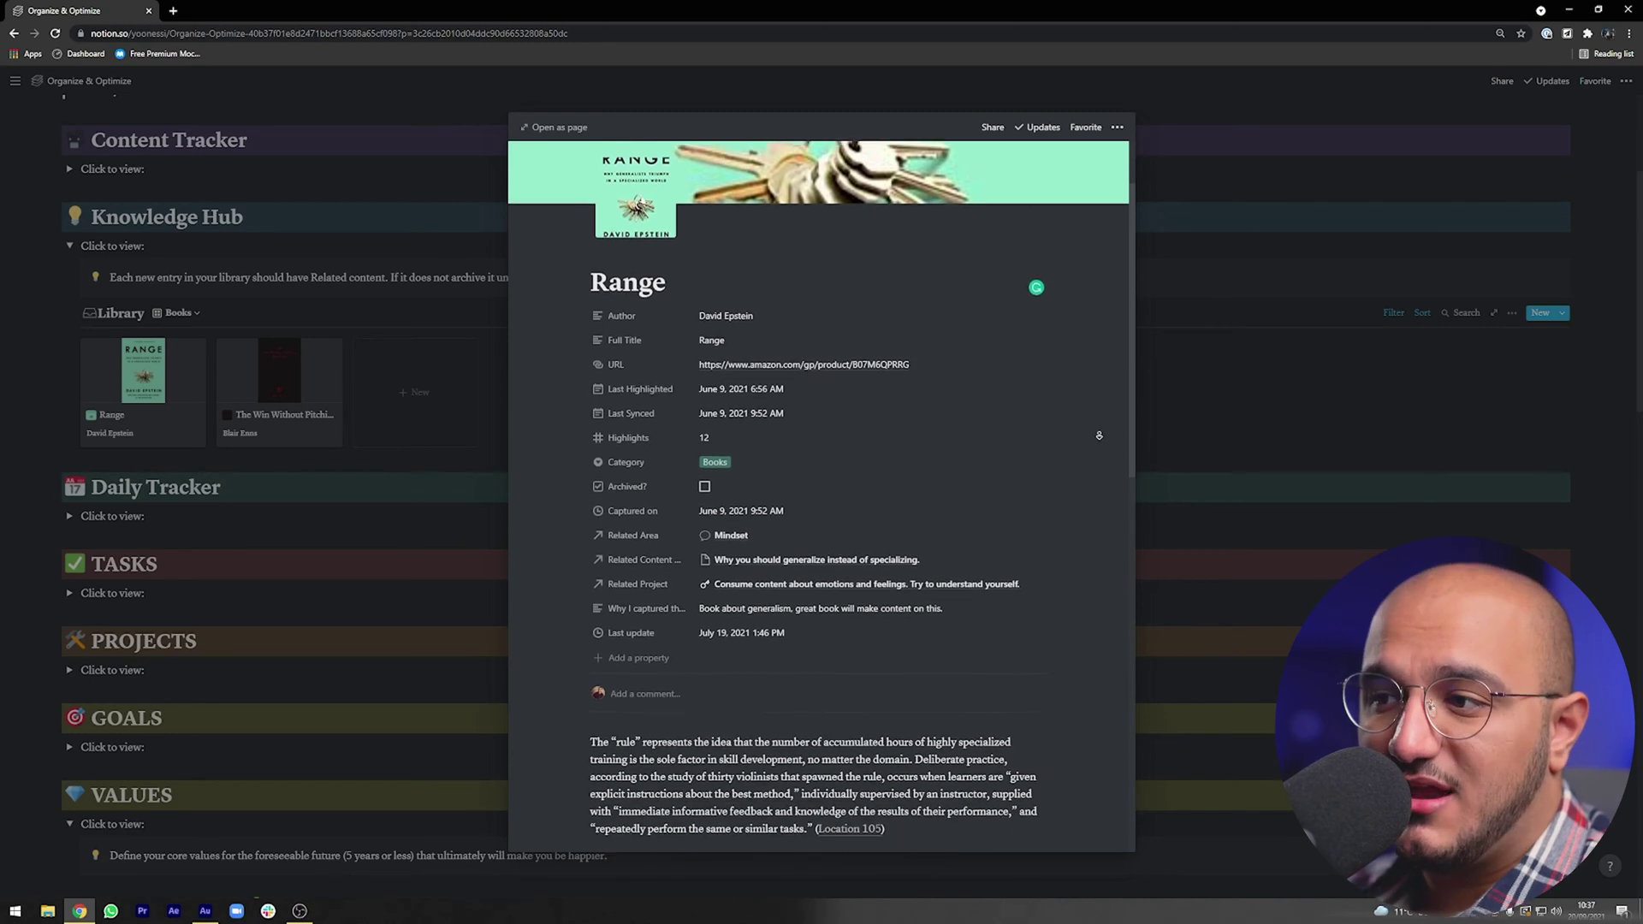
scroll(1101, 438, down, 1)
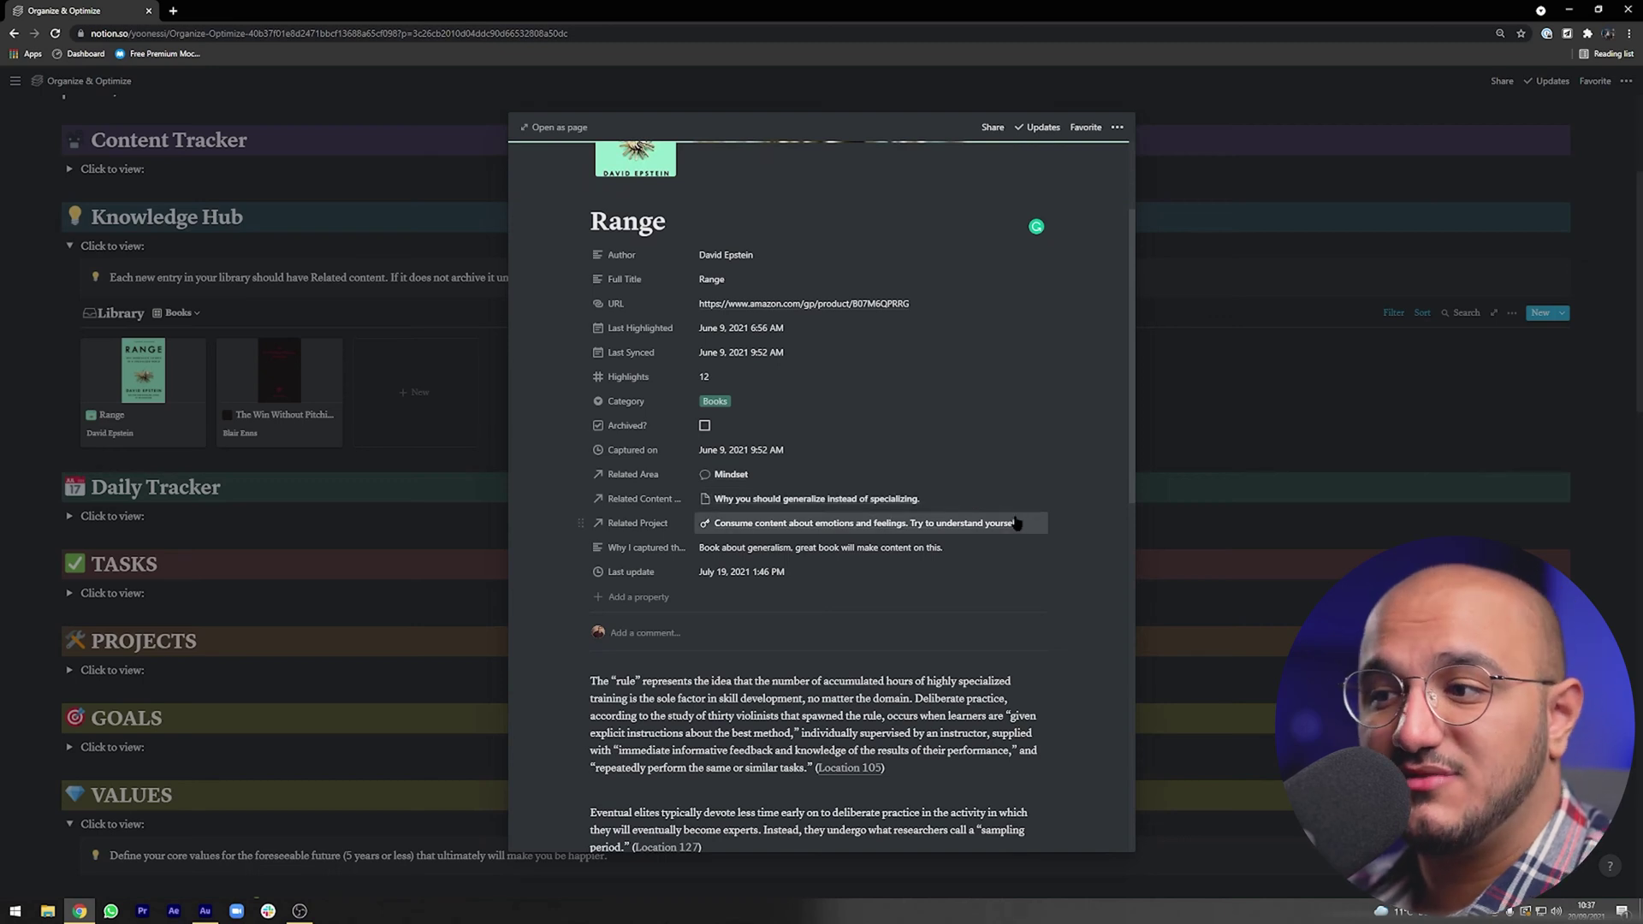
scroll(1053, 518, down, 2)
scroll(1086, 531, down, 5)
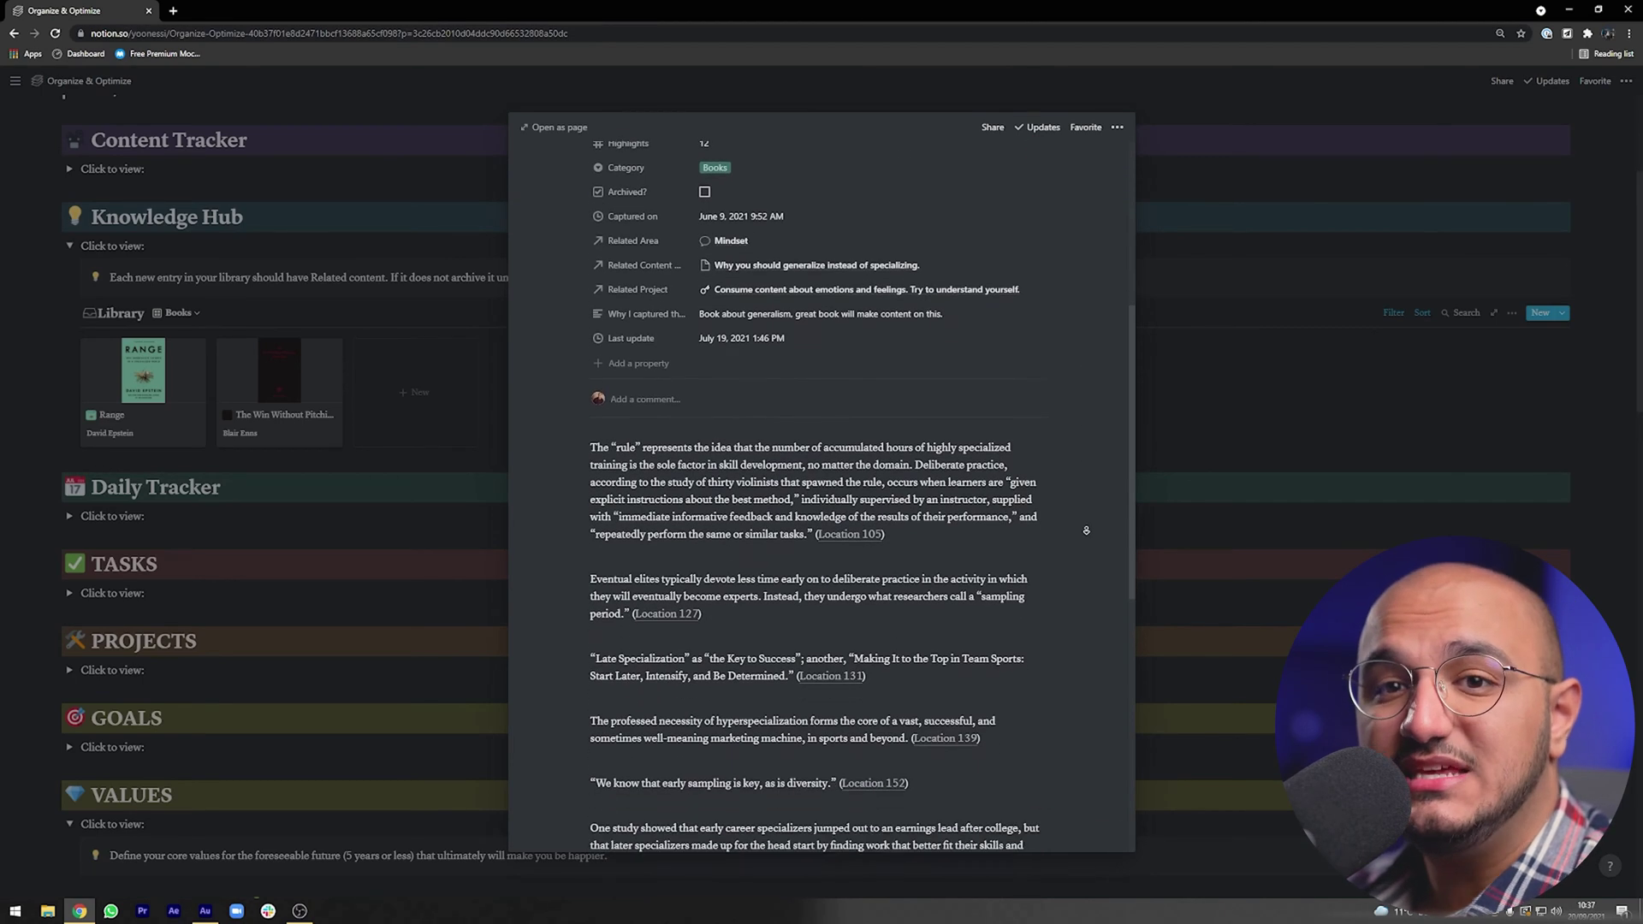
scroll(1089, 552, down, 4)
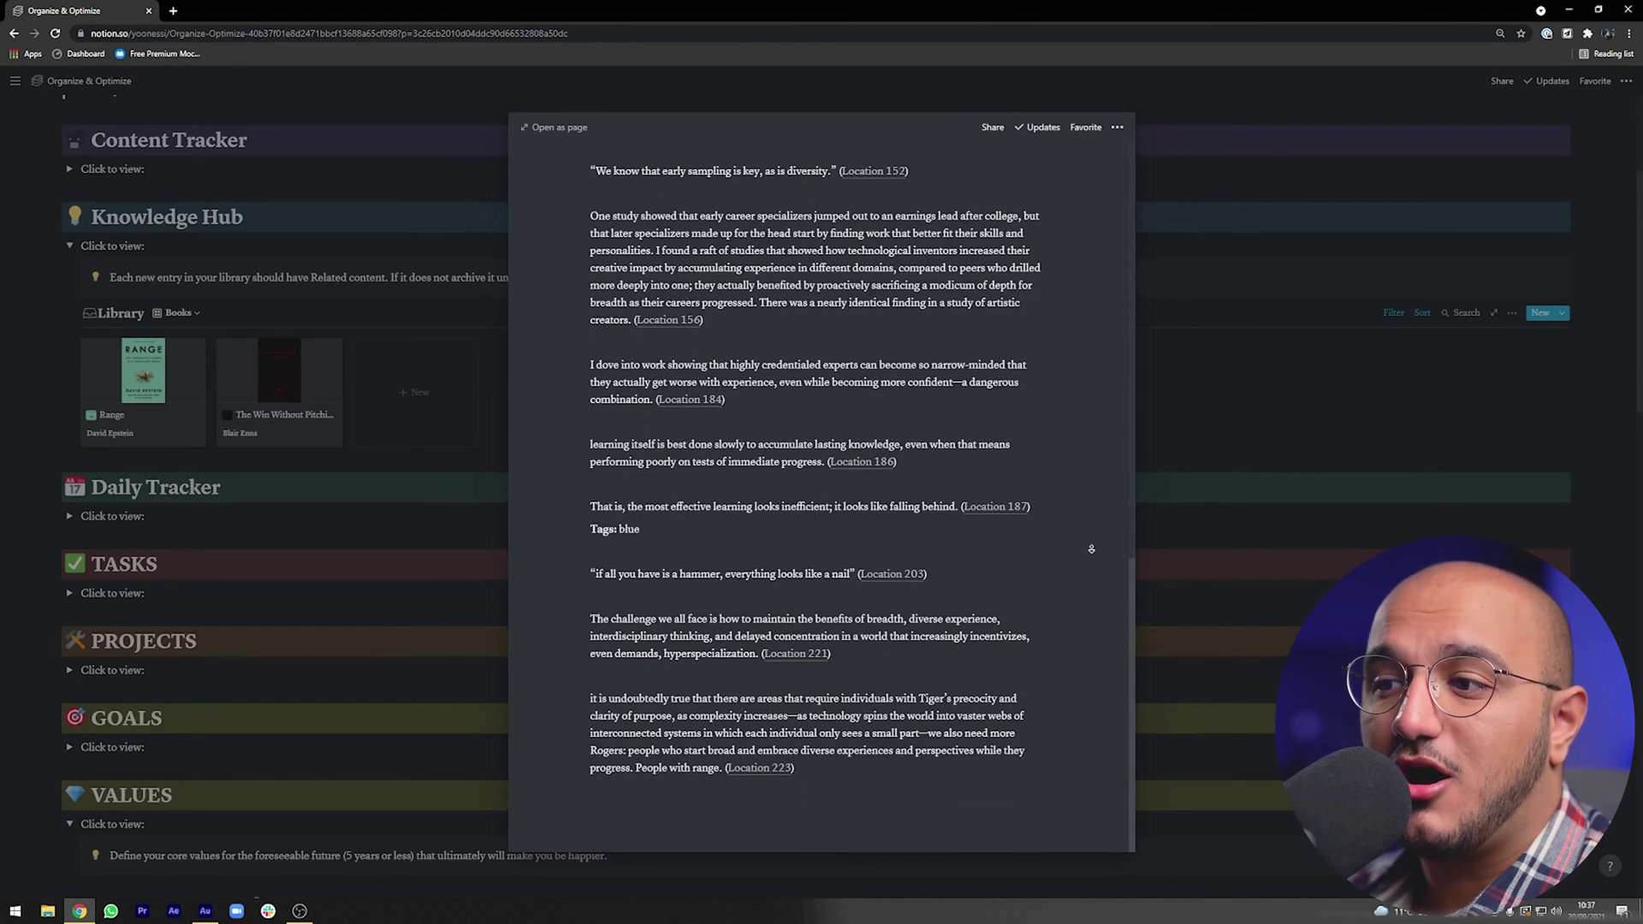
scroll(1077, 447, up, 3)
scroll(1076, 448, down, 1)
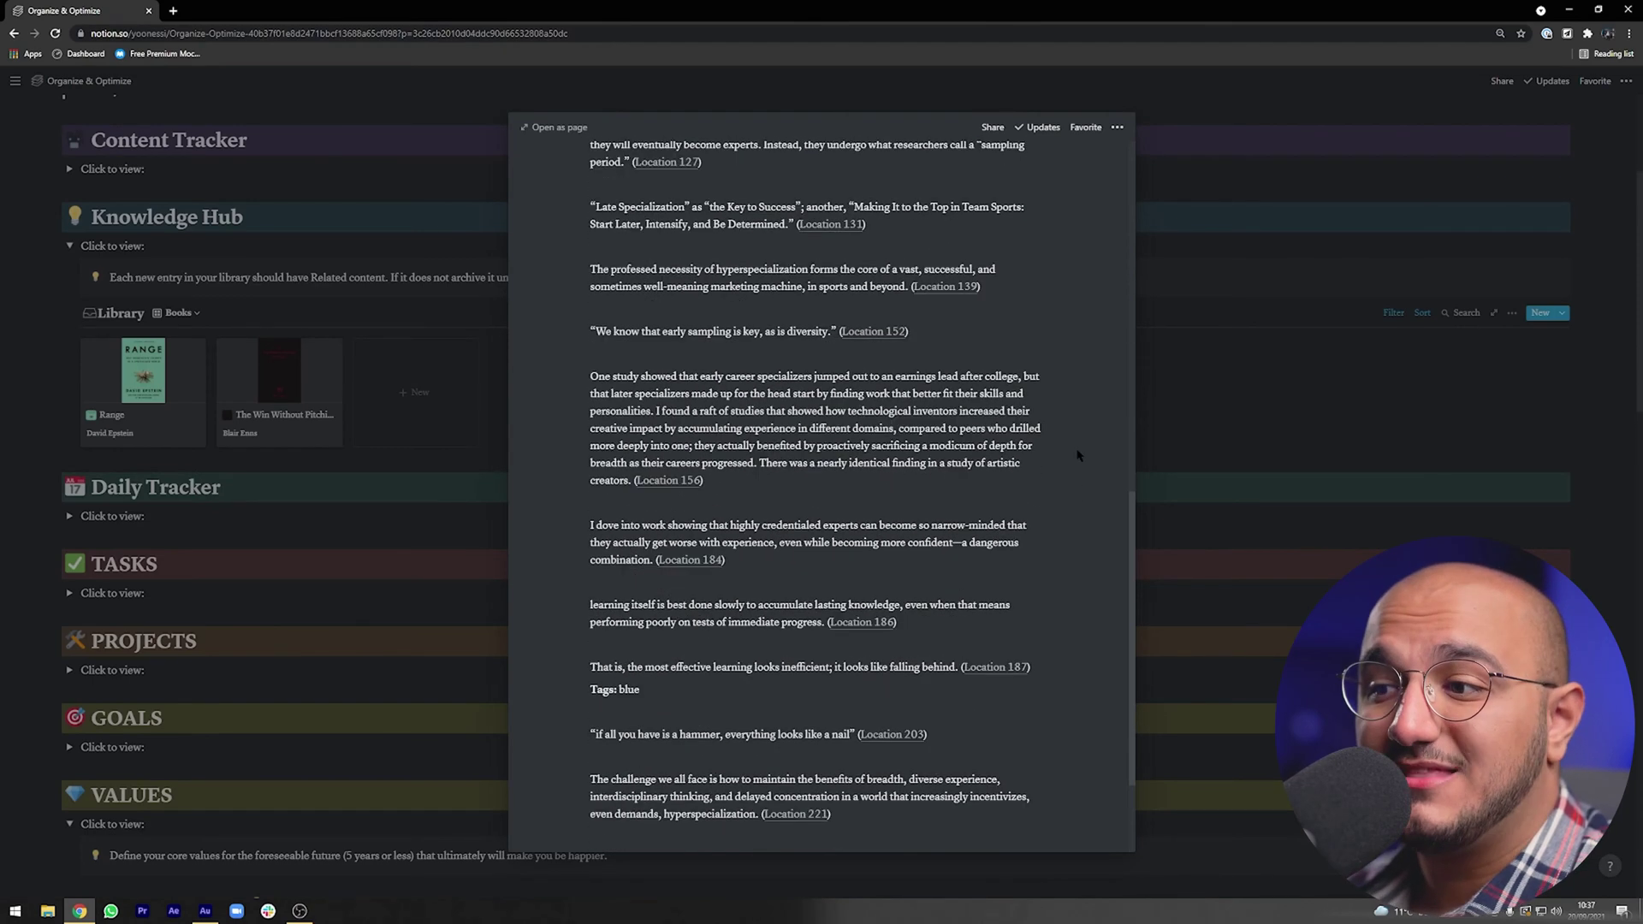
scroll(1077, 454, down, 1)
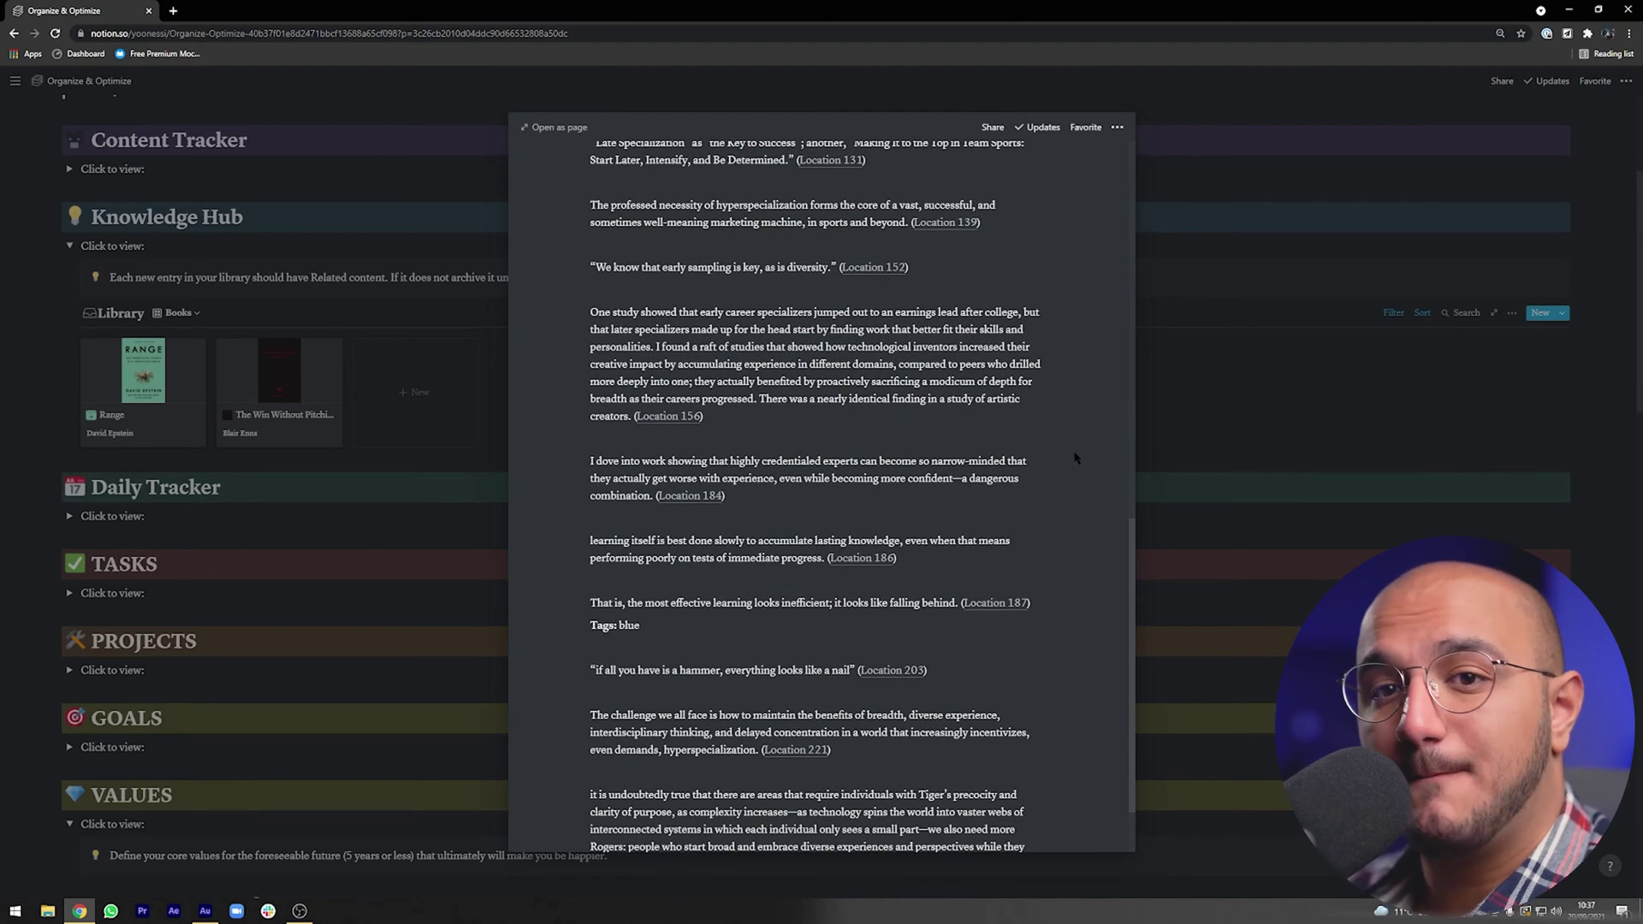
scroll(1055, 485, down, 1)
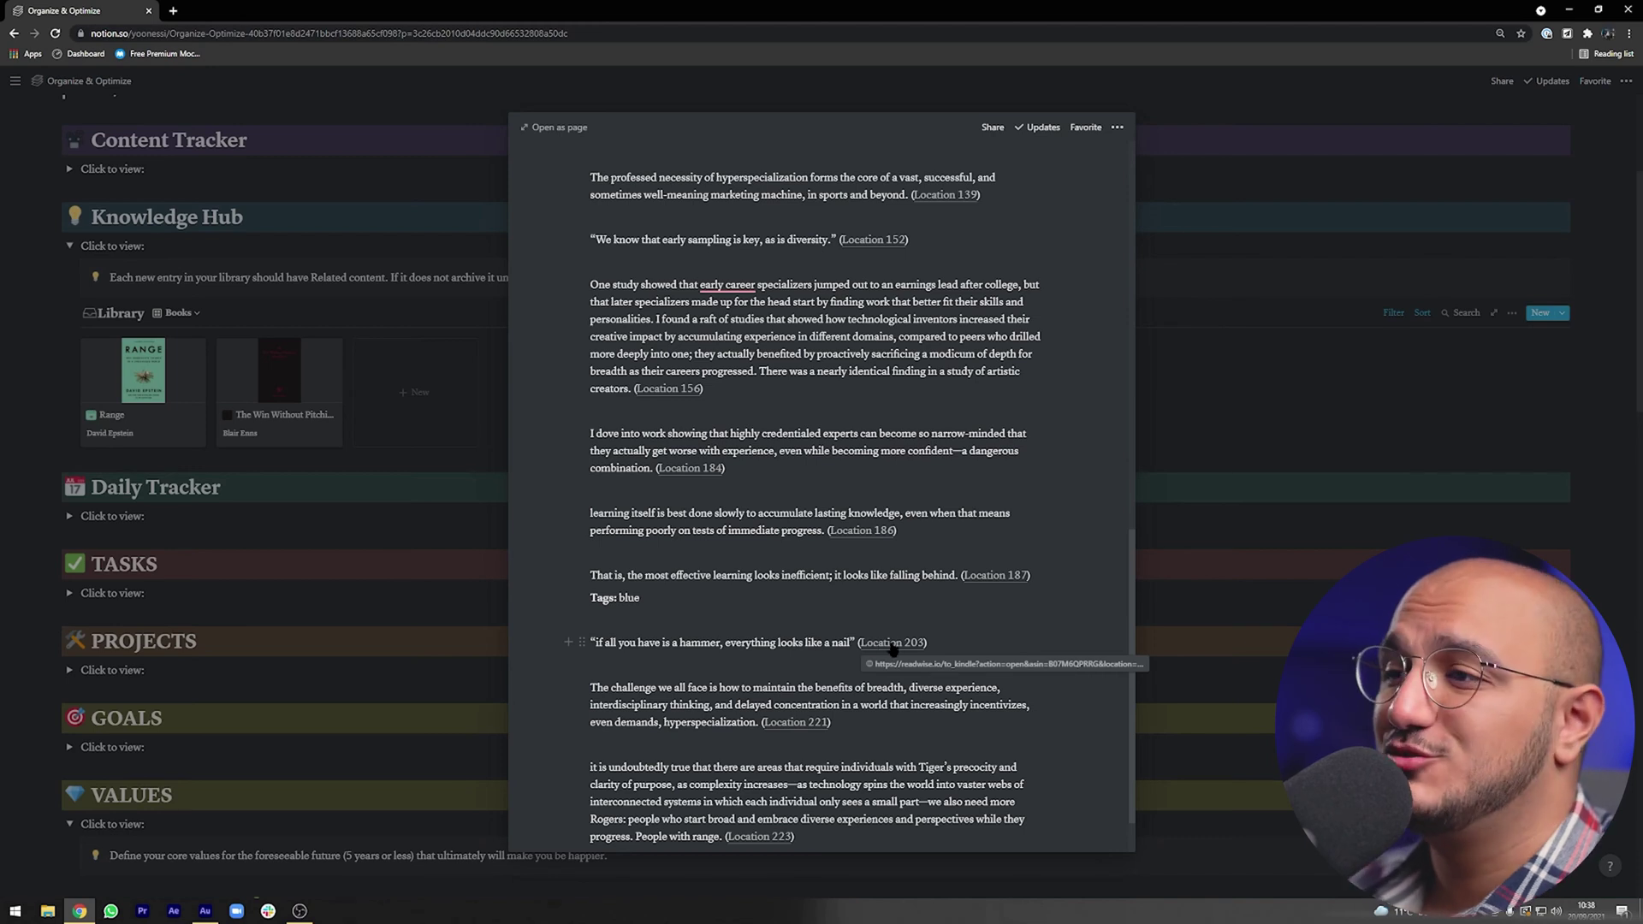
- Switch the Library to the Articles view and open the source URL of the Just-In-Time Project Management entry
click(196, 313)
click(196, 313)
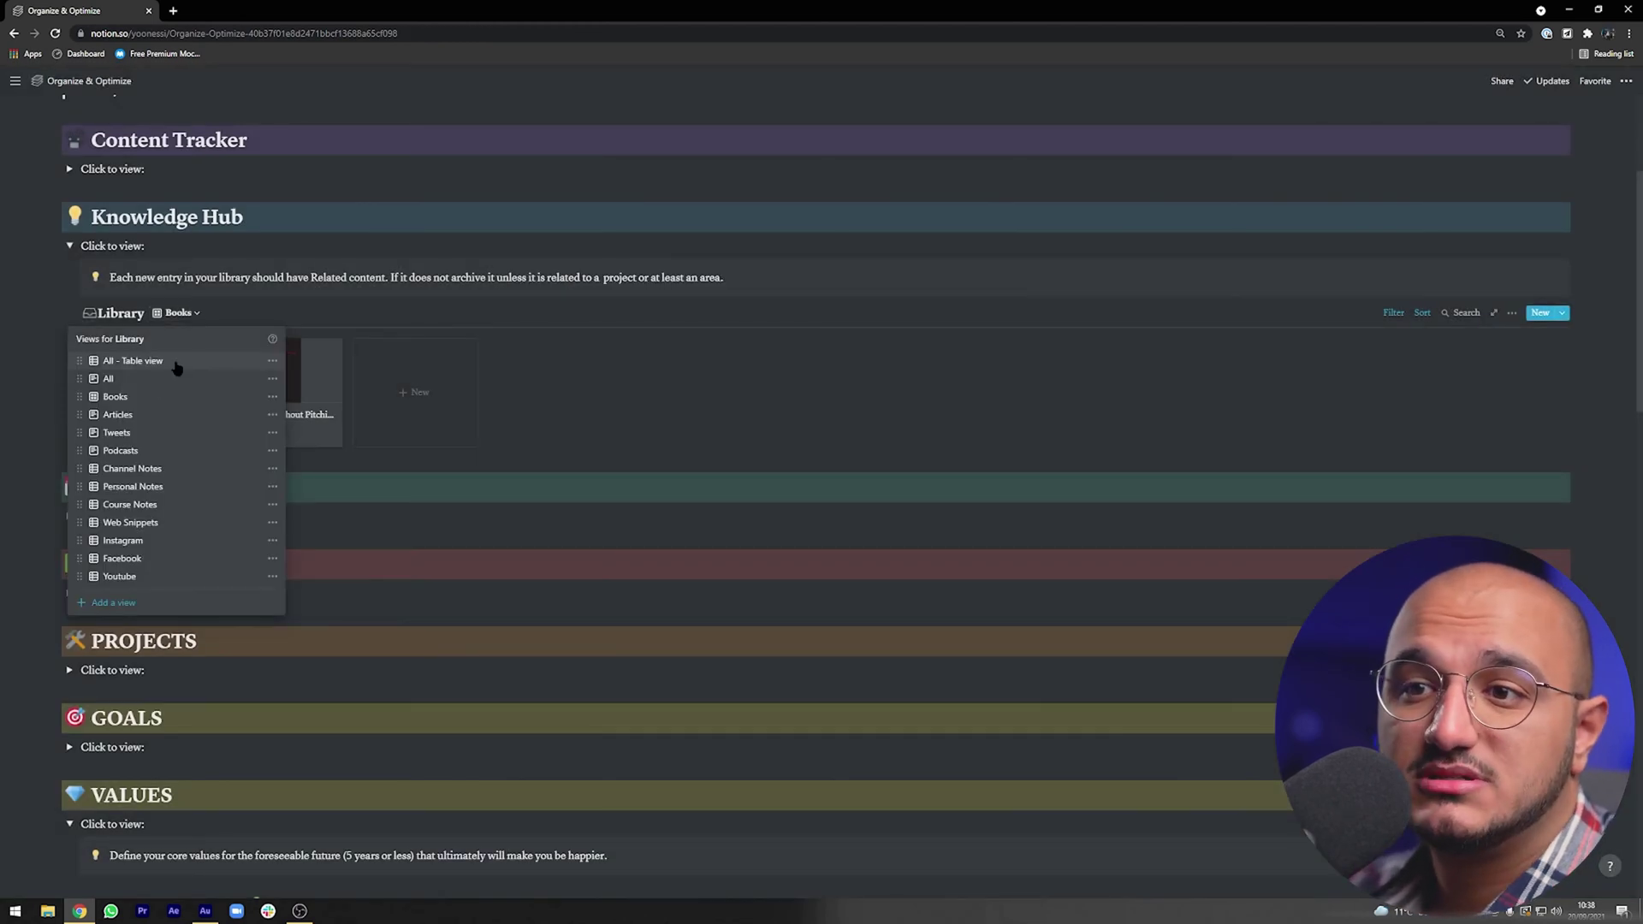
click(117, 414)
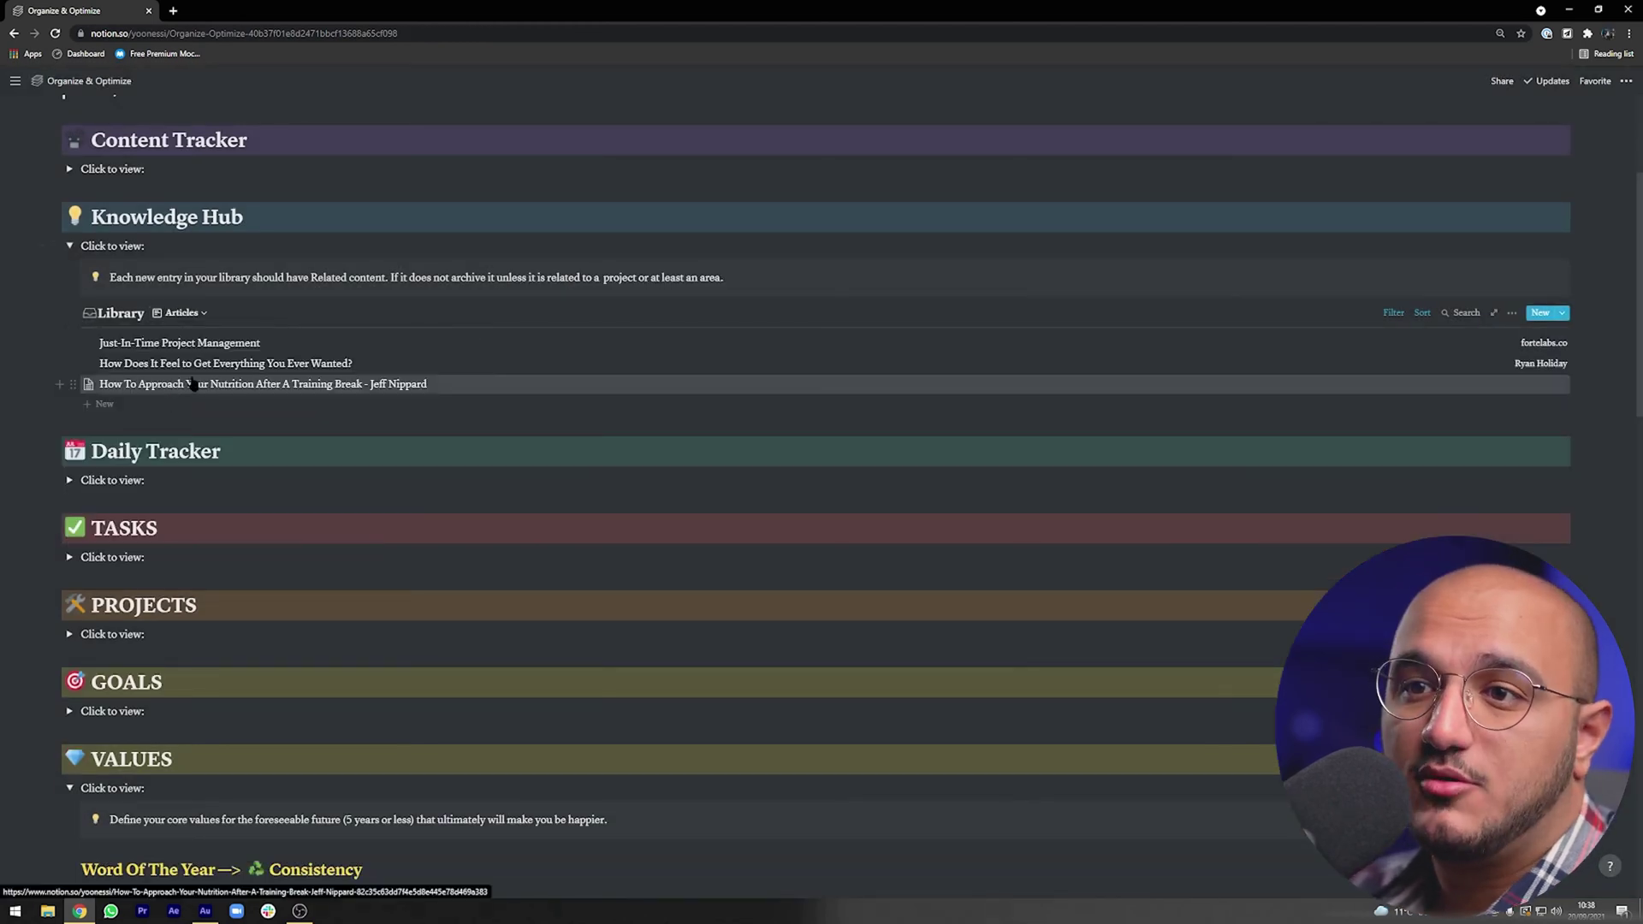
click(223, 344)
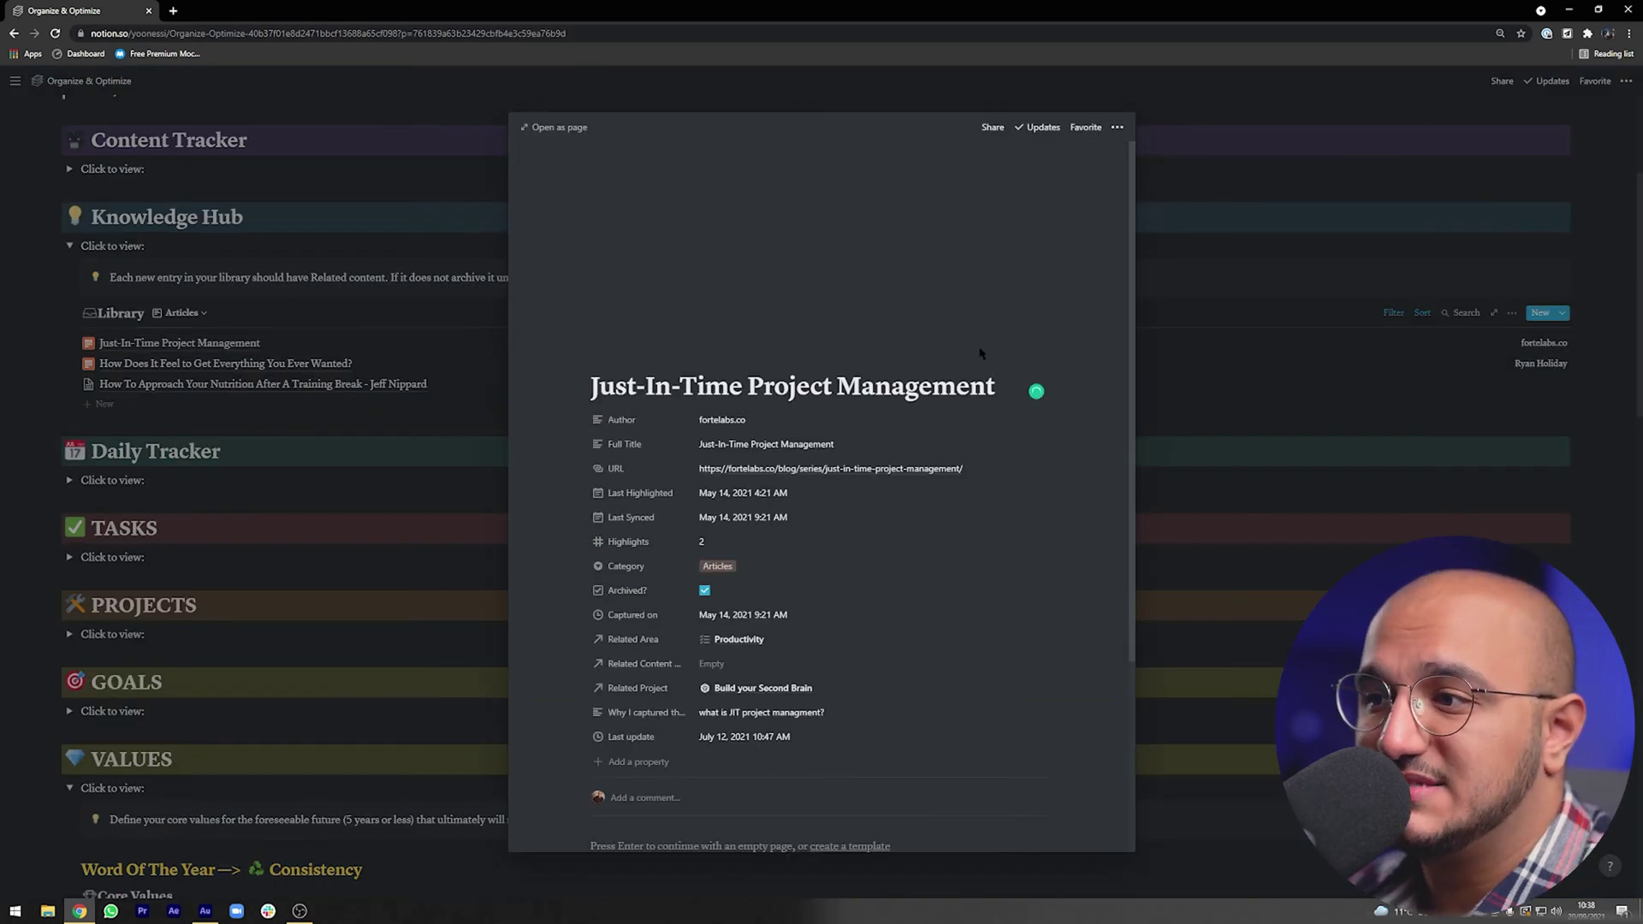
scroll(941, 355, down, 2)
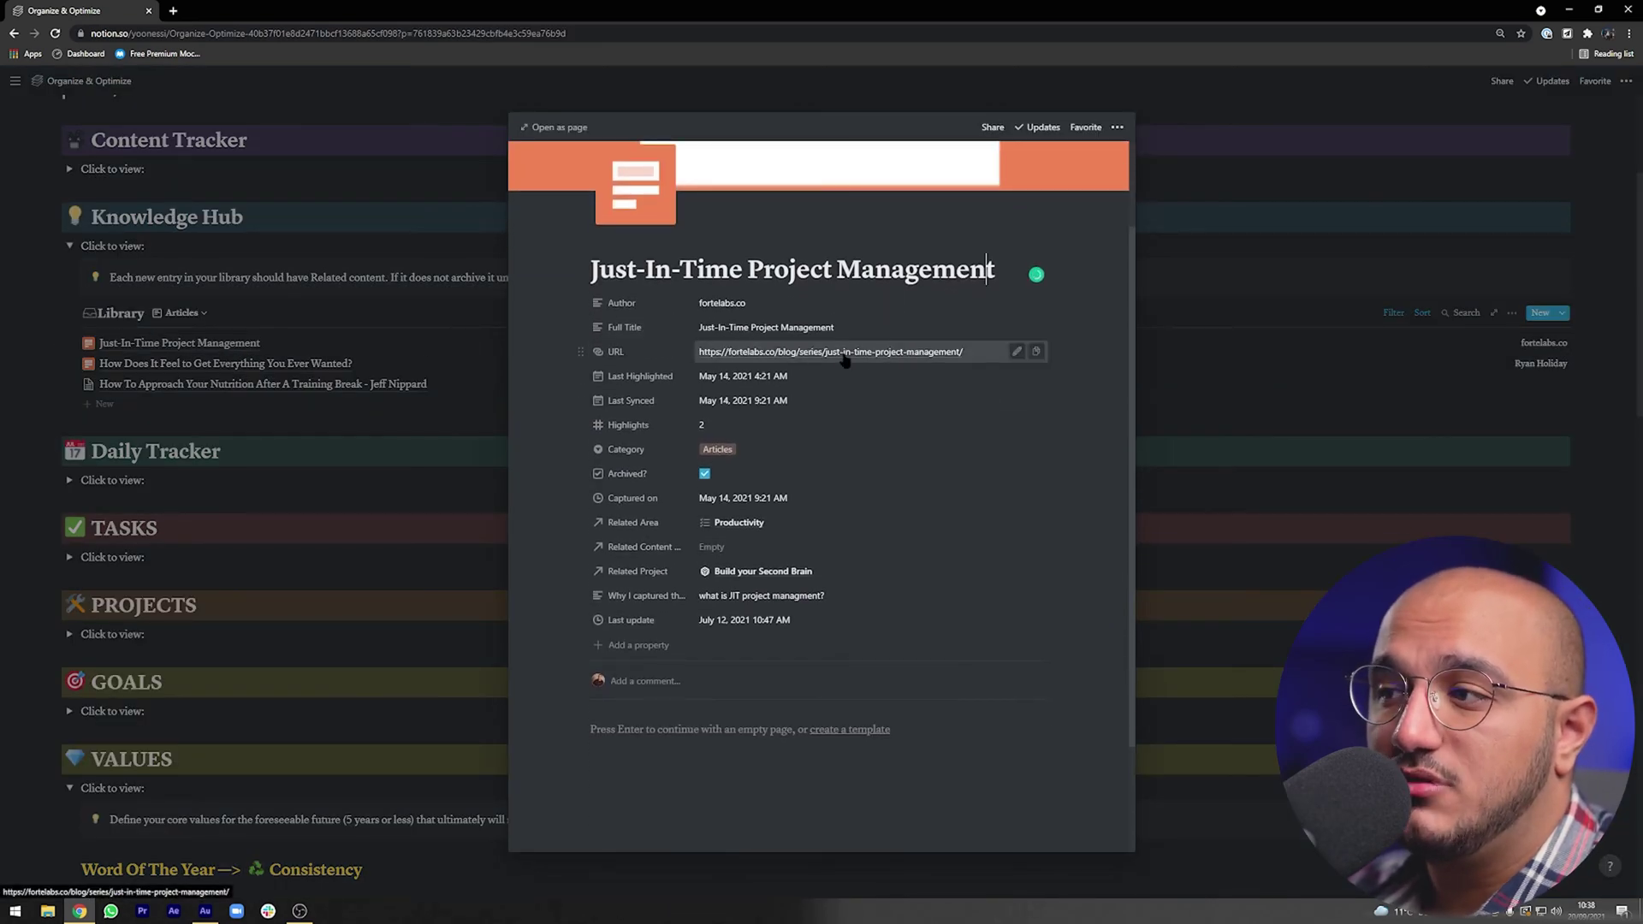
click(916, 354)
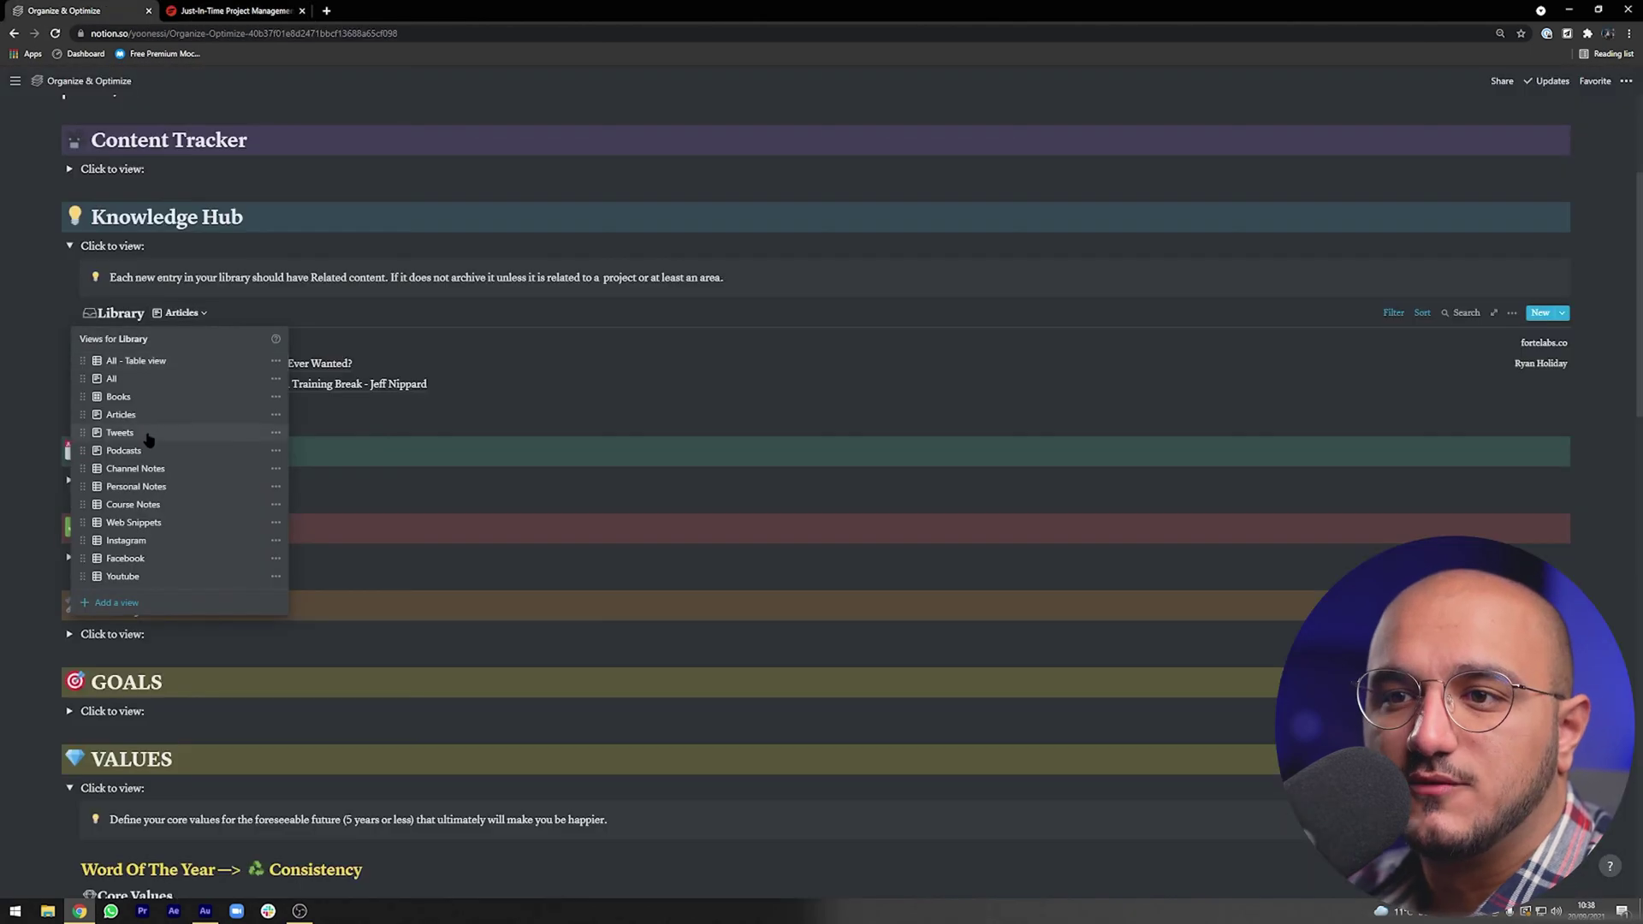
- Switch the Library to the Personal Notes view and add a new entry titled "whatever"
click(137, 488)
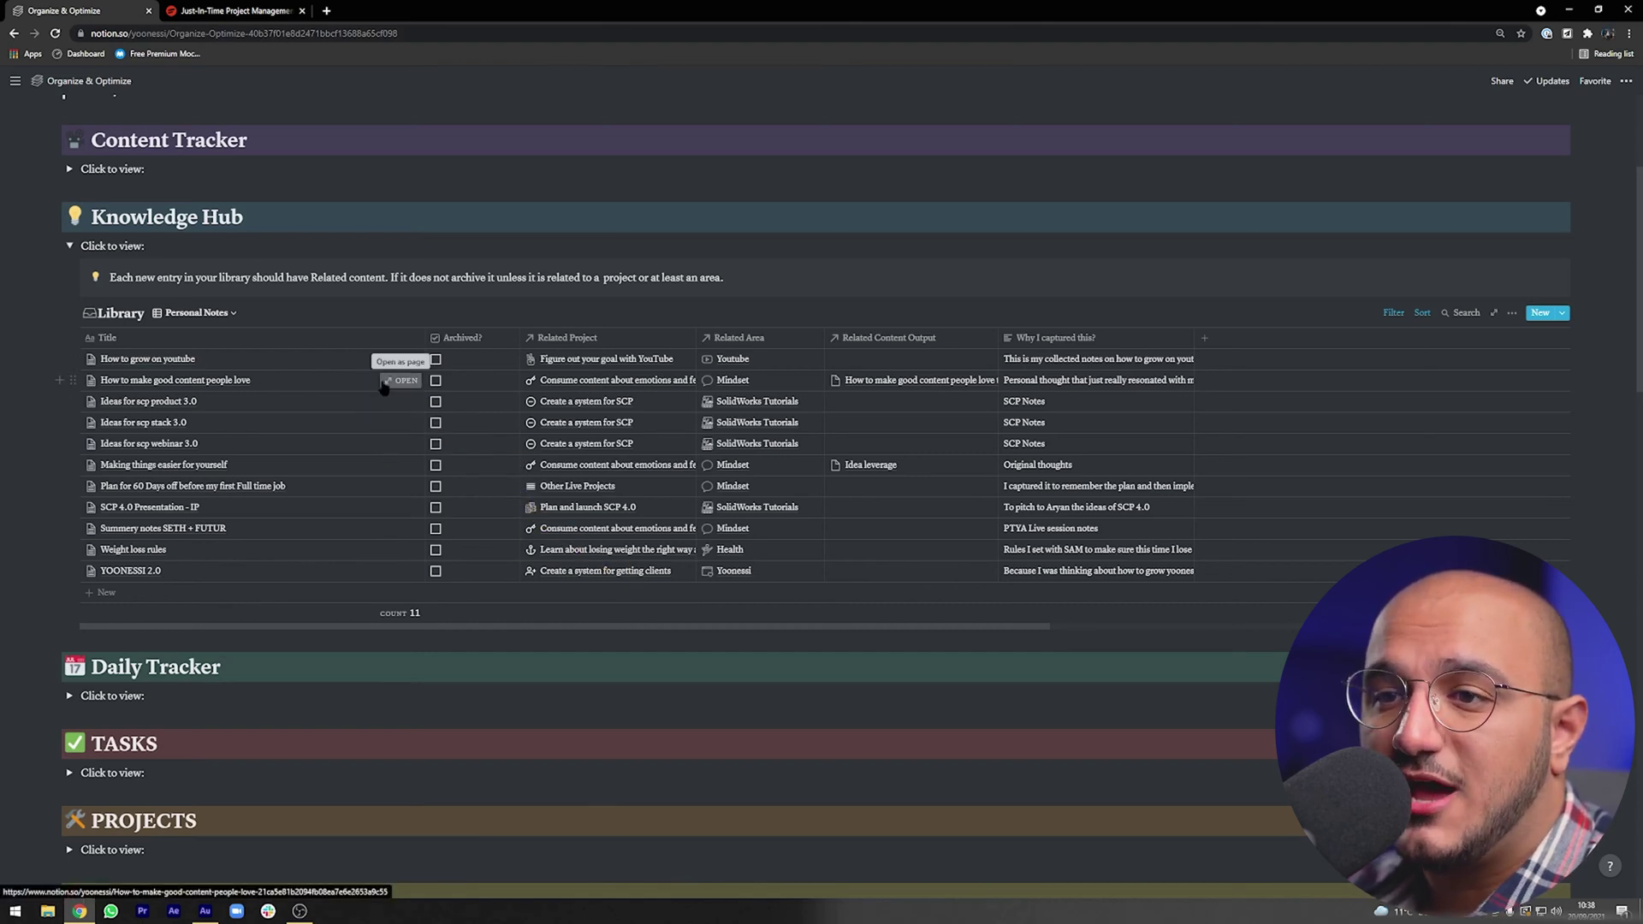
click(141, 592)
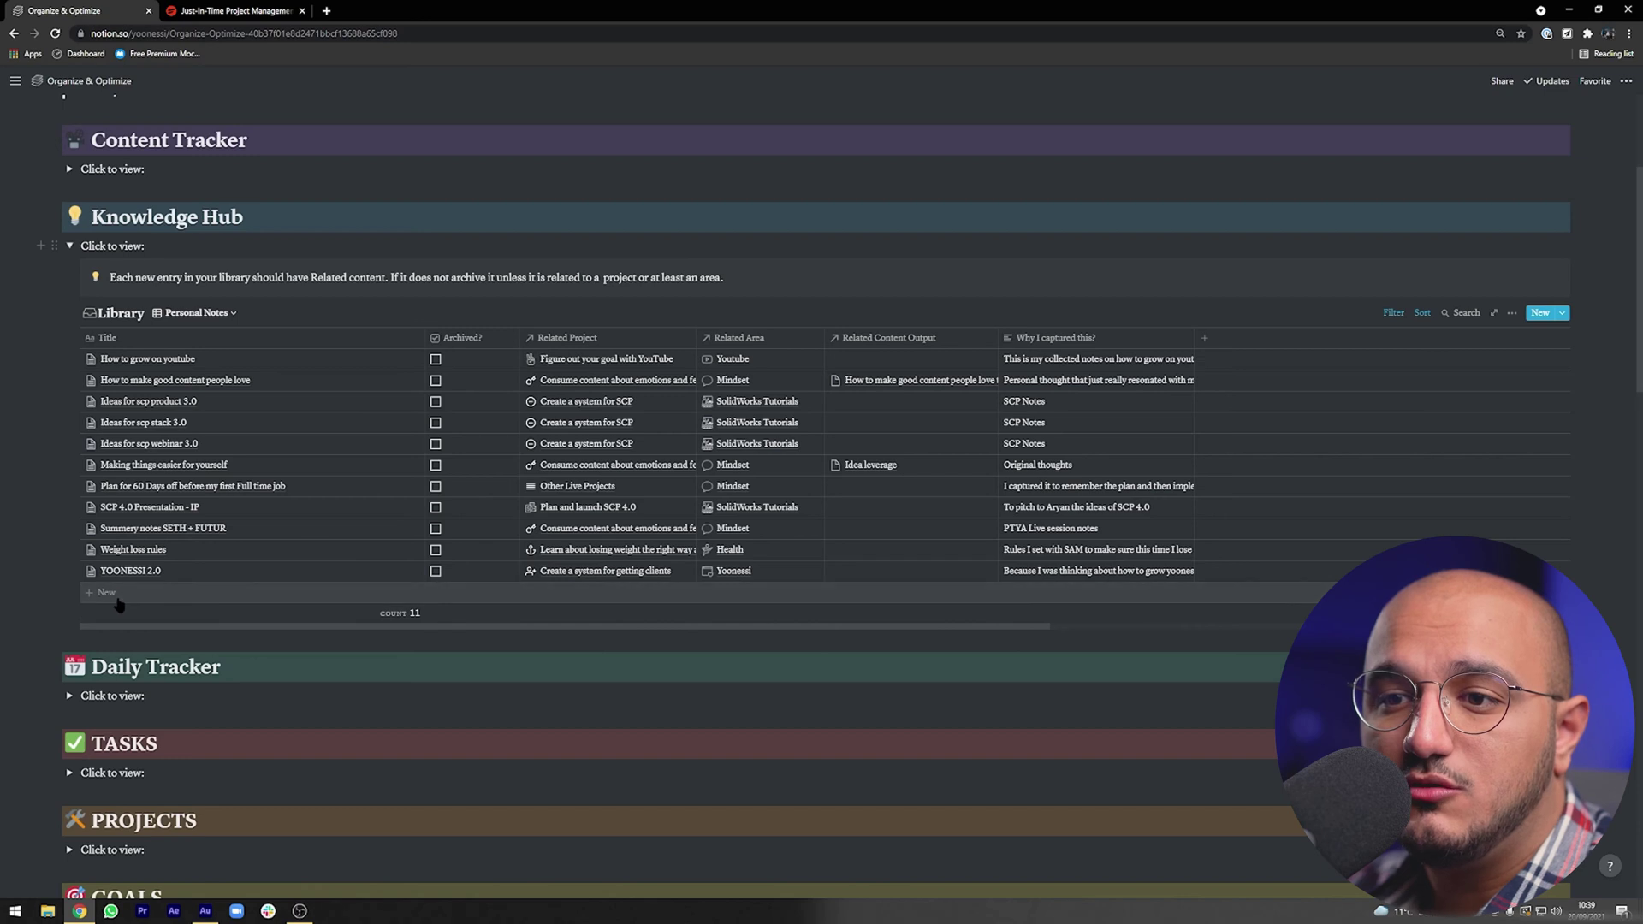
text(whatever)
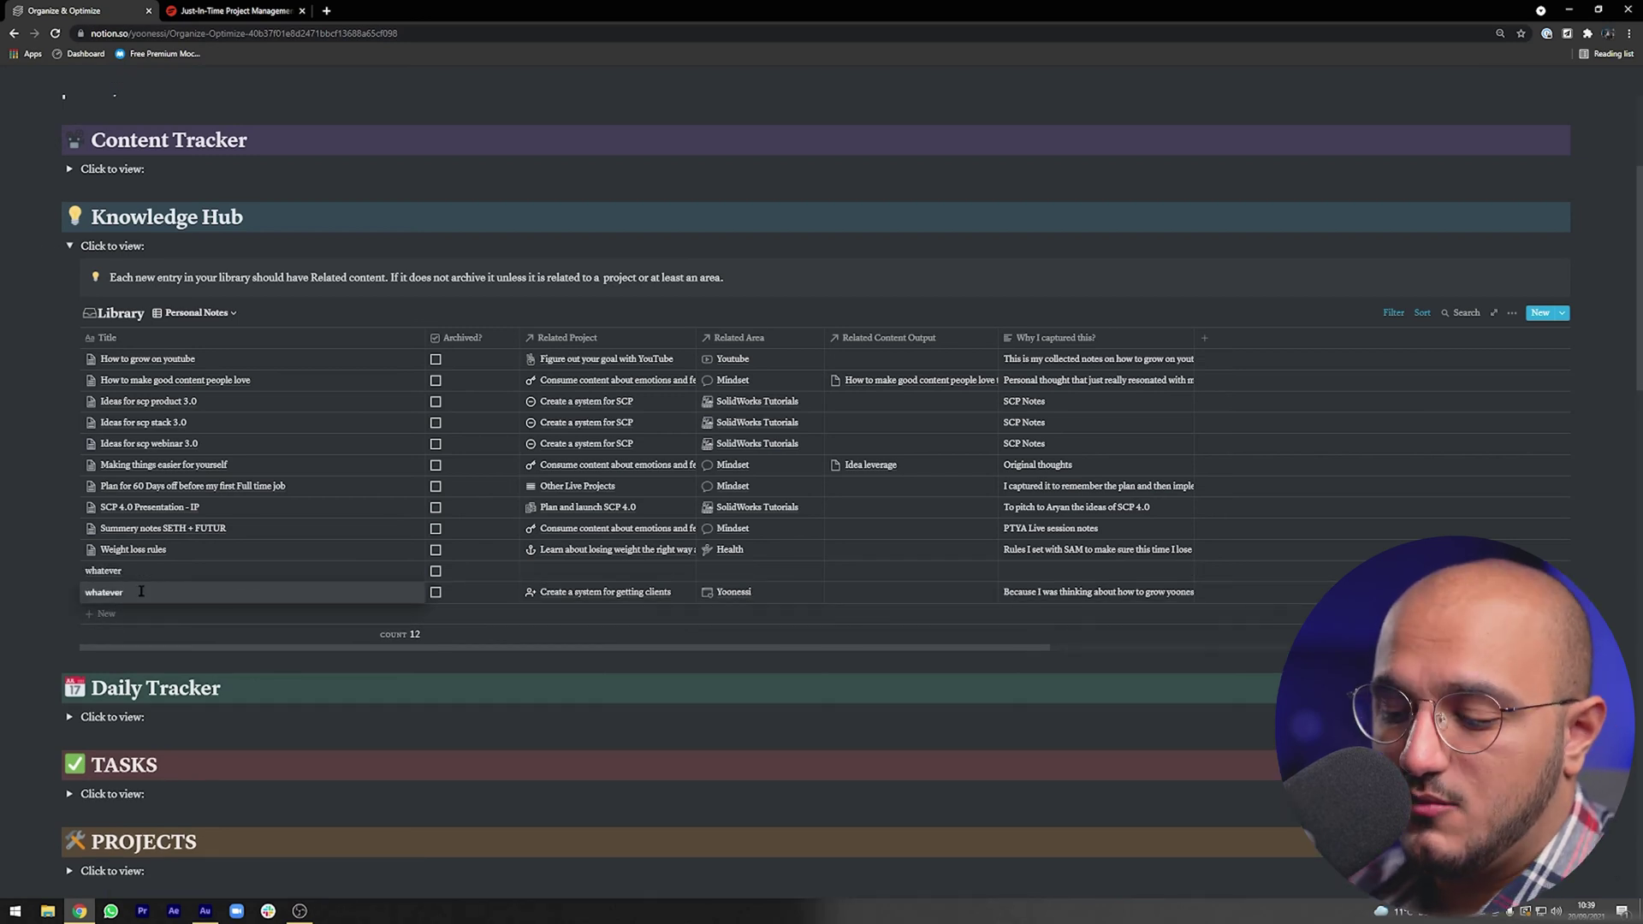
key(Return)
- Open the "whatever" note and write "[Example]" in its page body
click(409, 572)
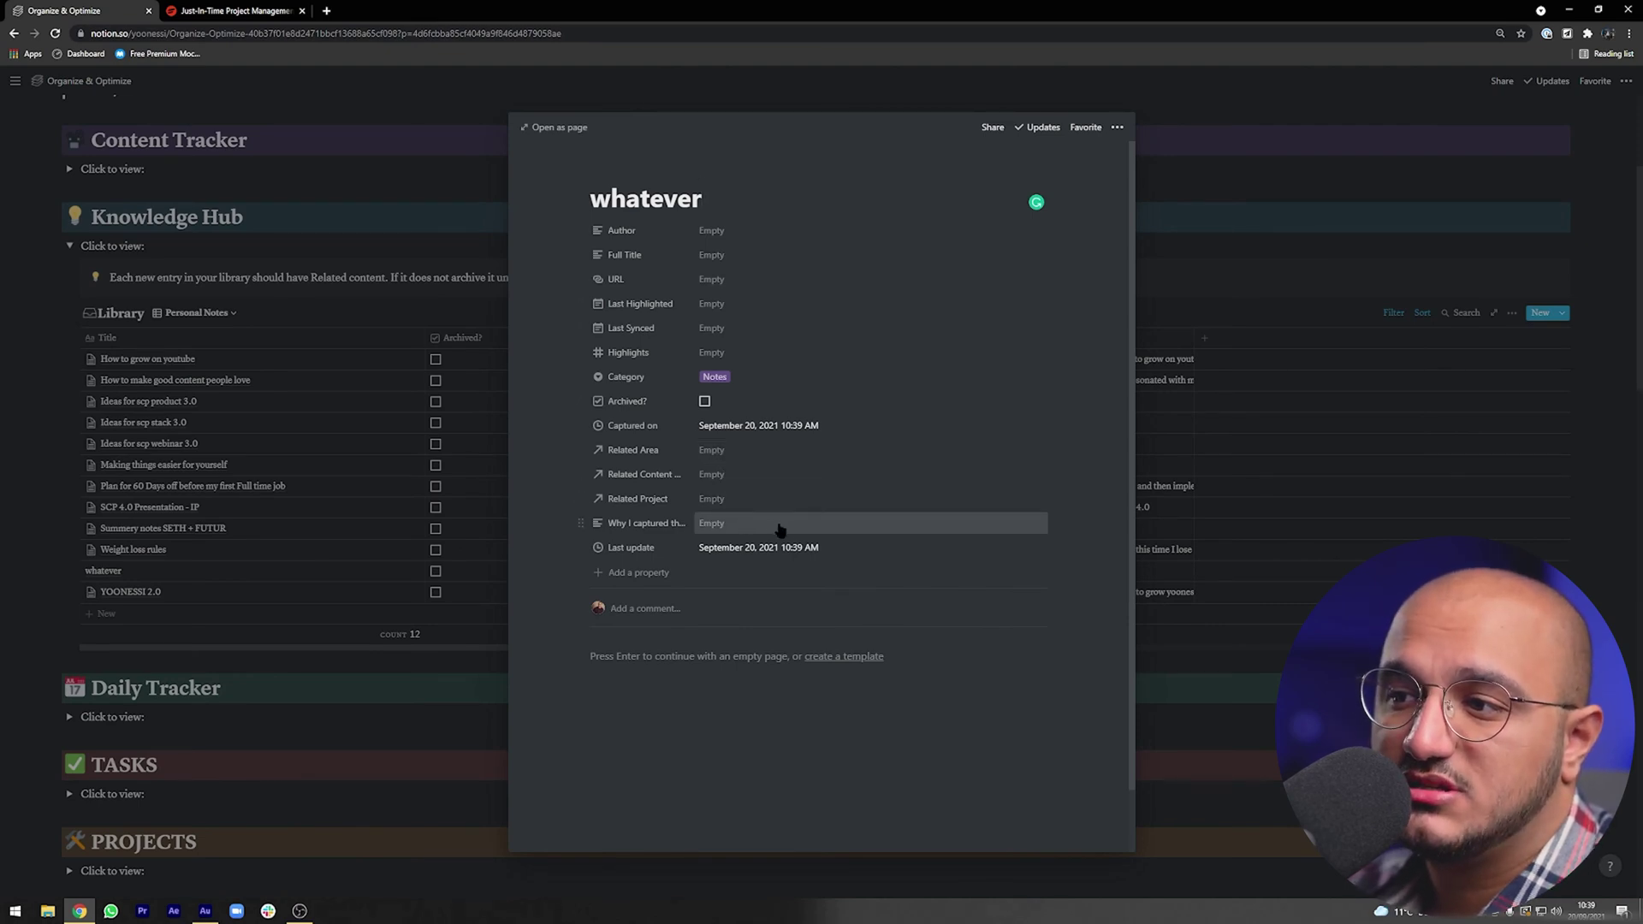
click(685, 661)
text([Example])
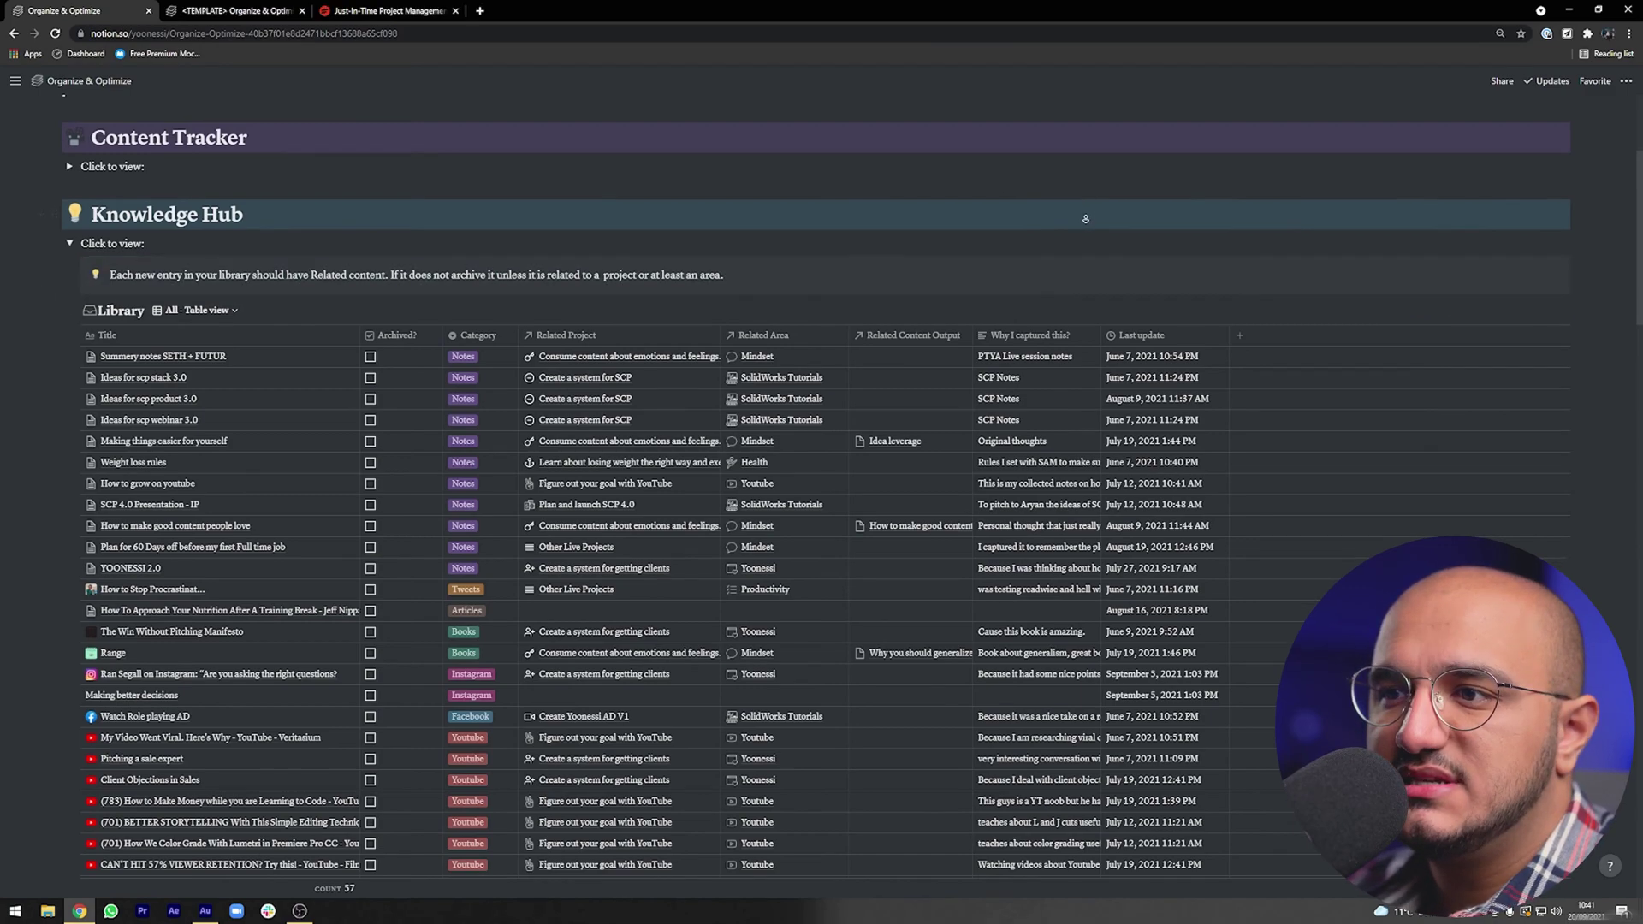
- Review the Library's All - Table view down to its last entries, loading the remaining rows
scroll(1085, 228, down, 2)
scroll(1085, 228, down, 3)
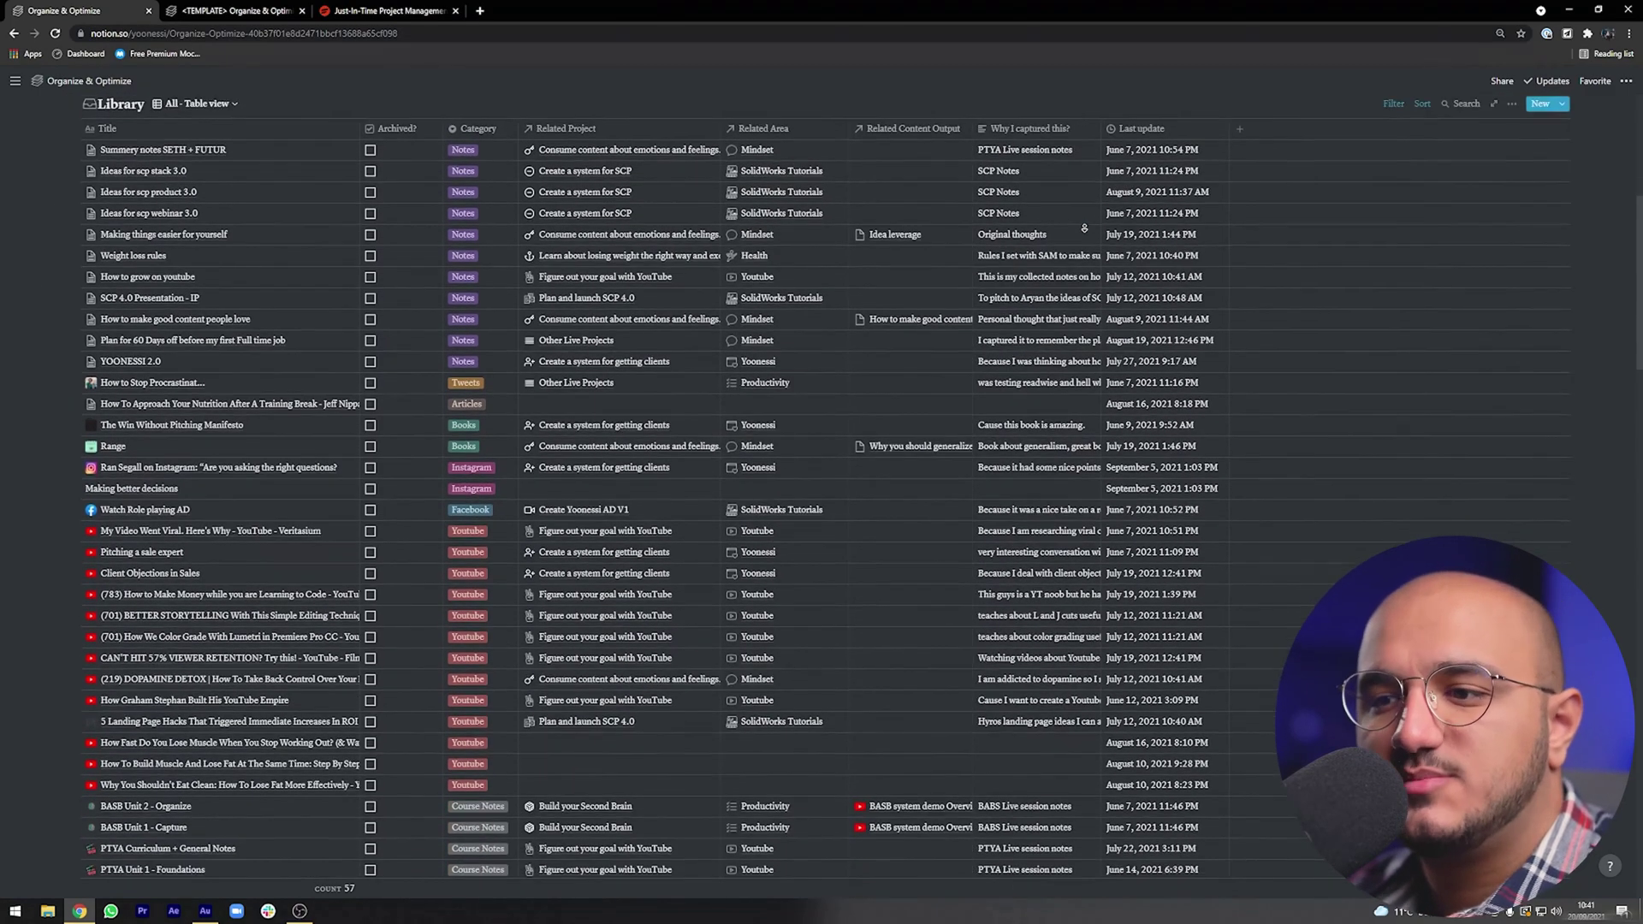
scroll(1083, 228, down, 1)
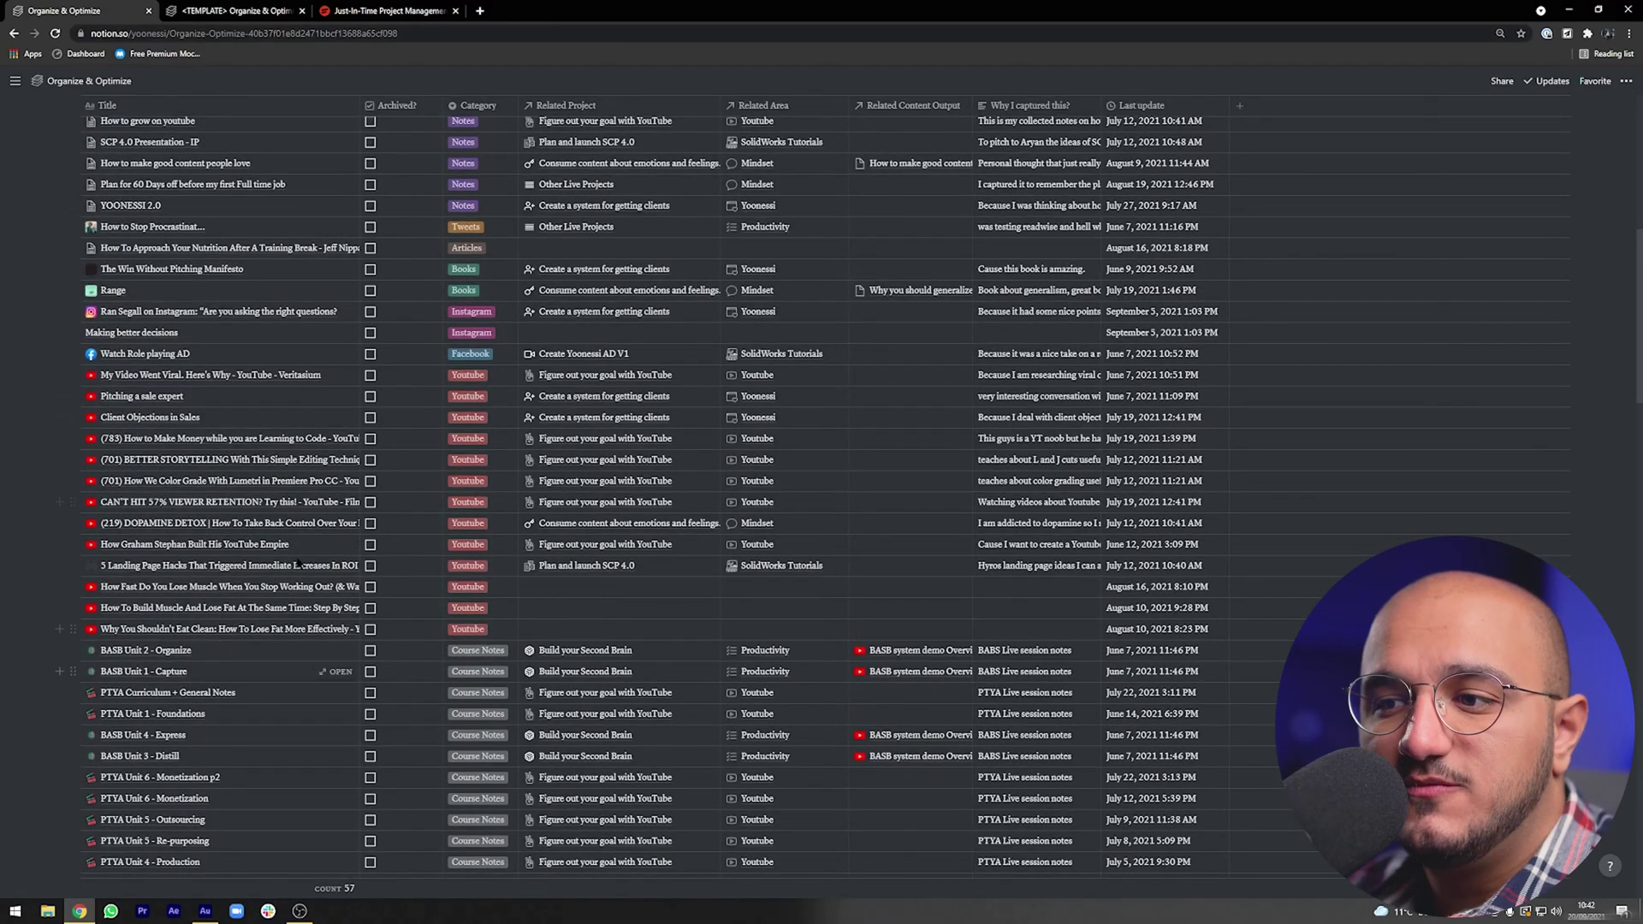
scroll(580, 367, down, 5)
click(121, 668)
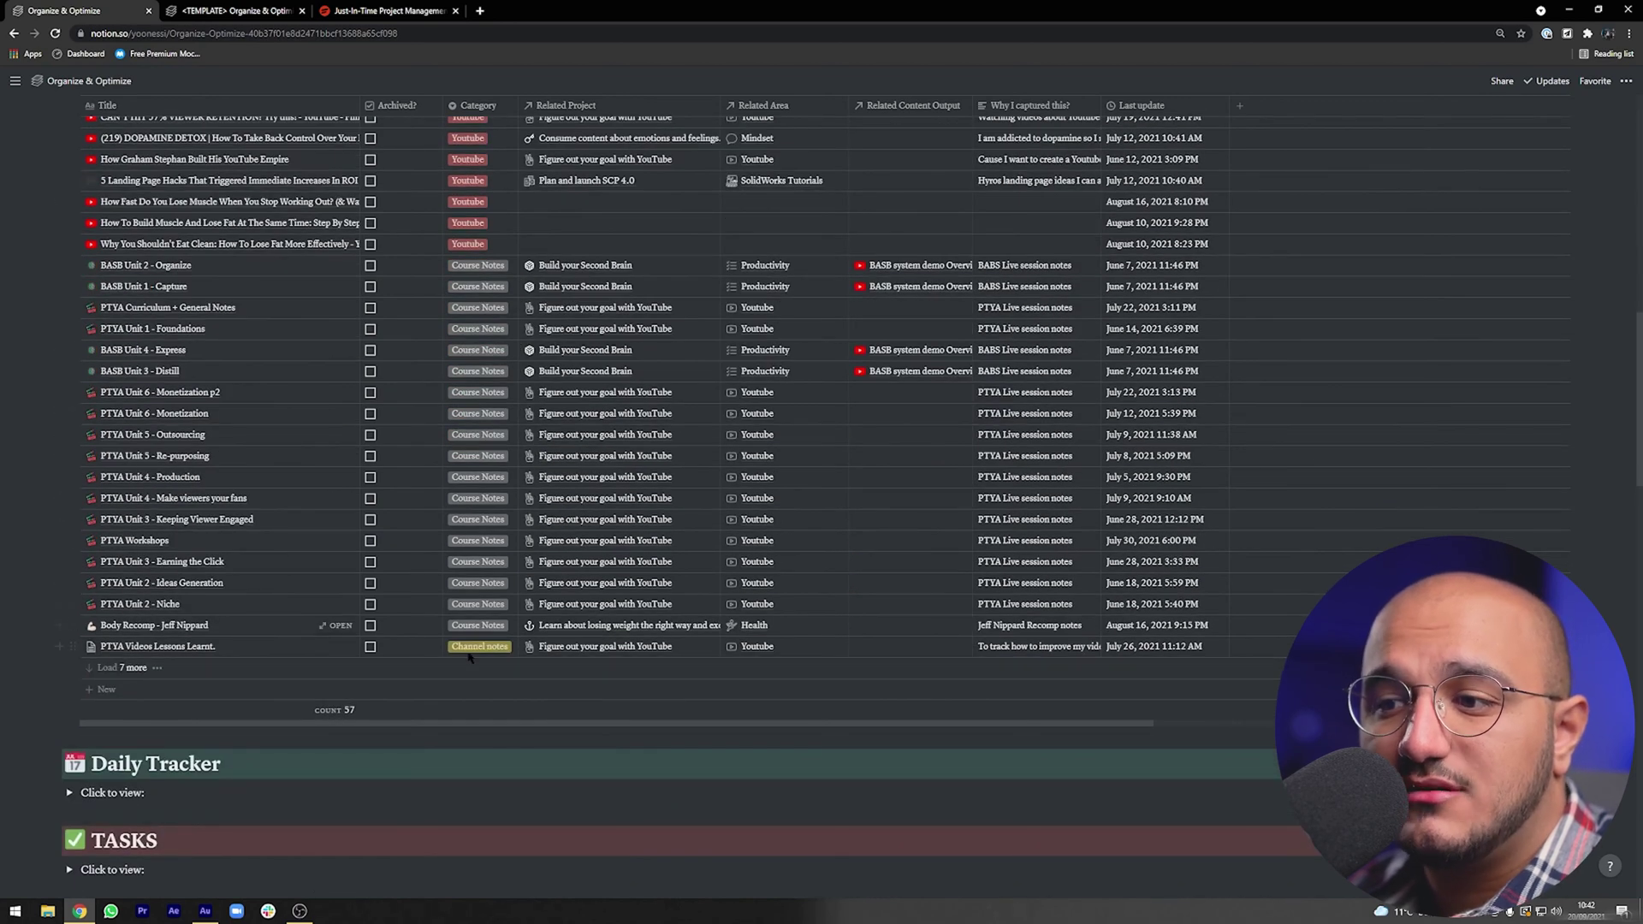
scroll(477, 614, down, 2)
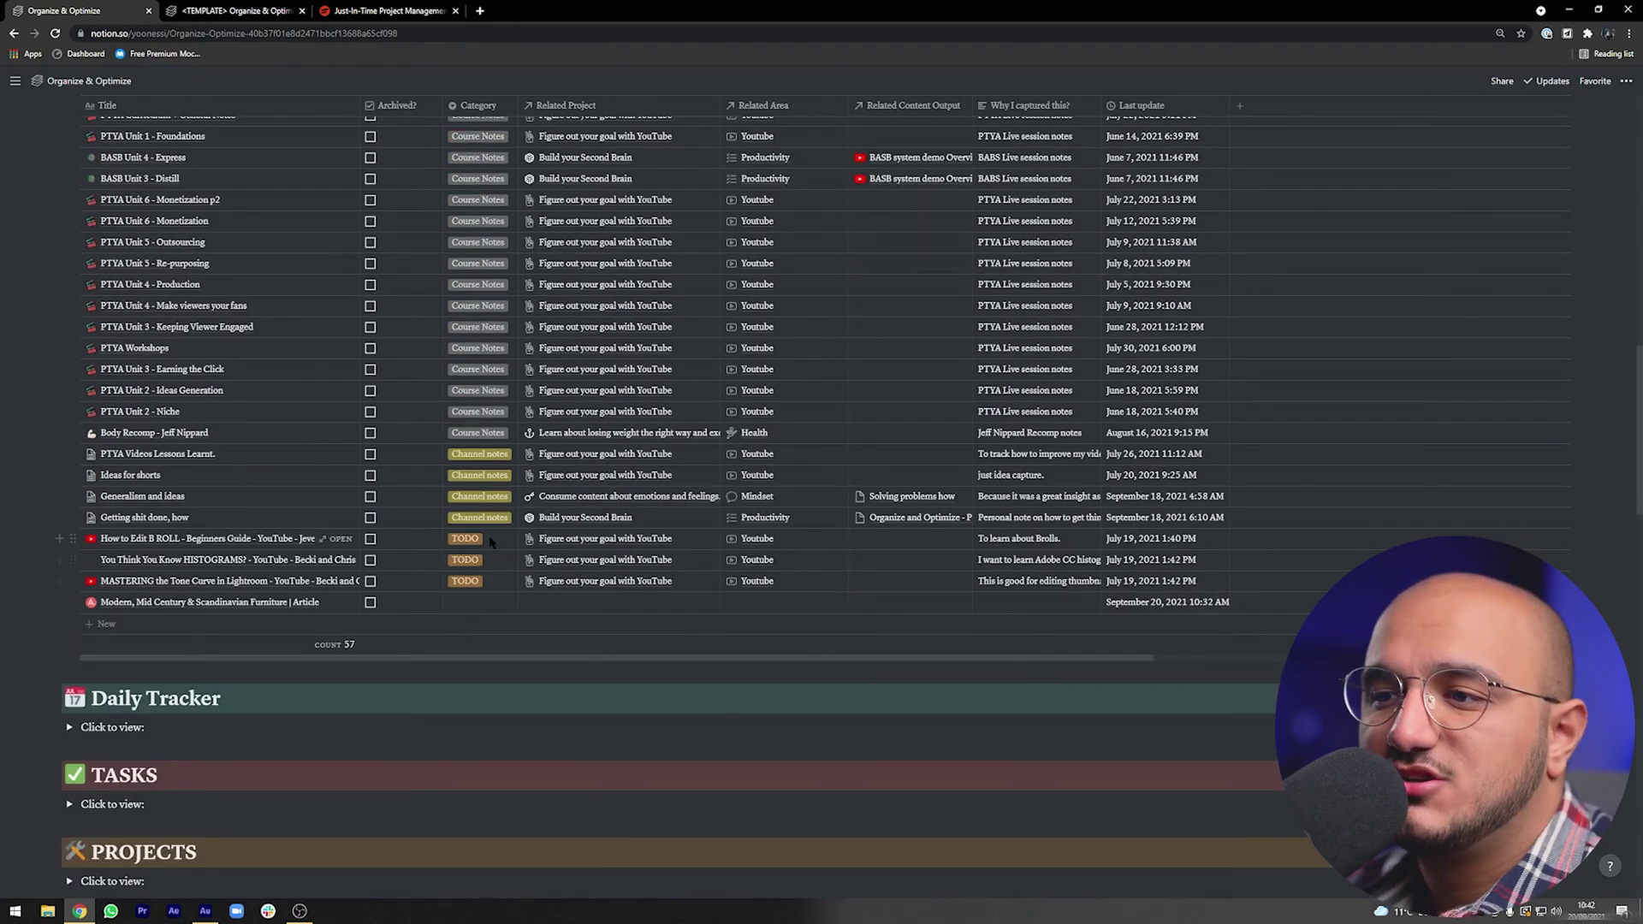
- View the available Category options for the first Library entry, leaving its selection as is
scroll(490, 540, up, 7)
scroll(489, 539, up, 6)
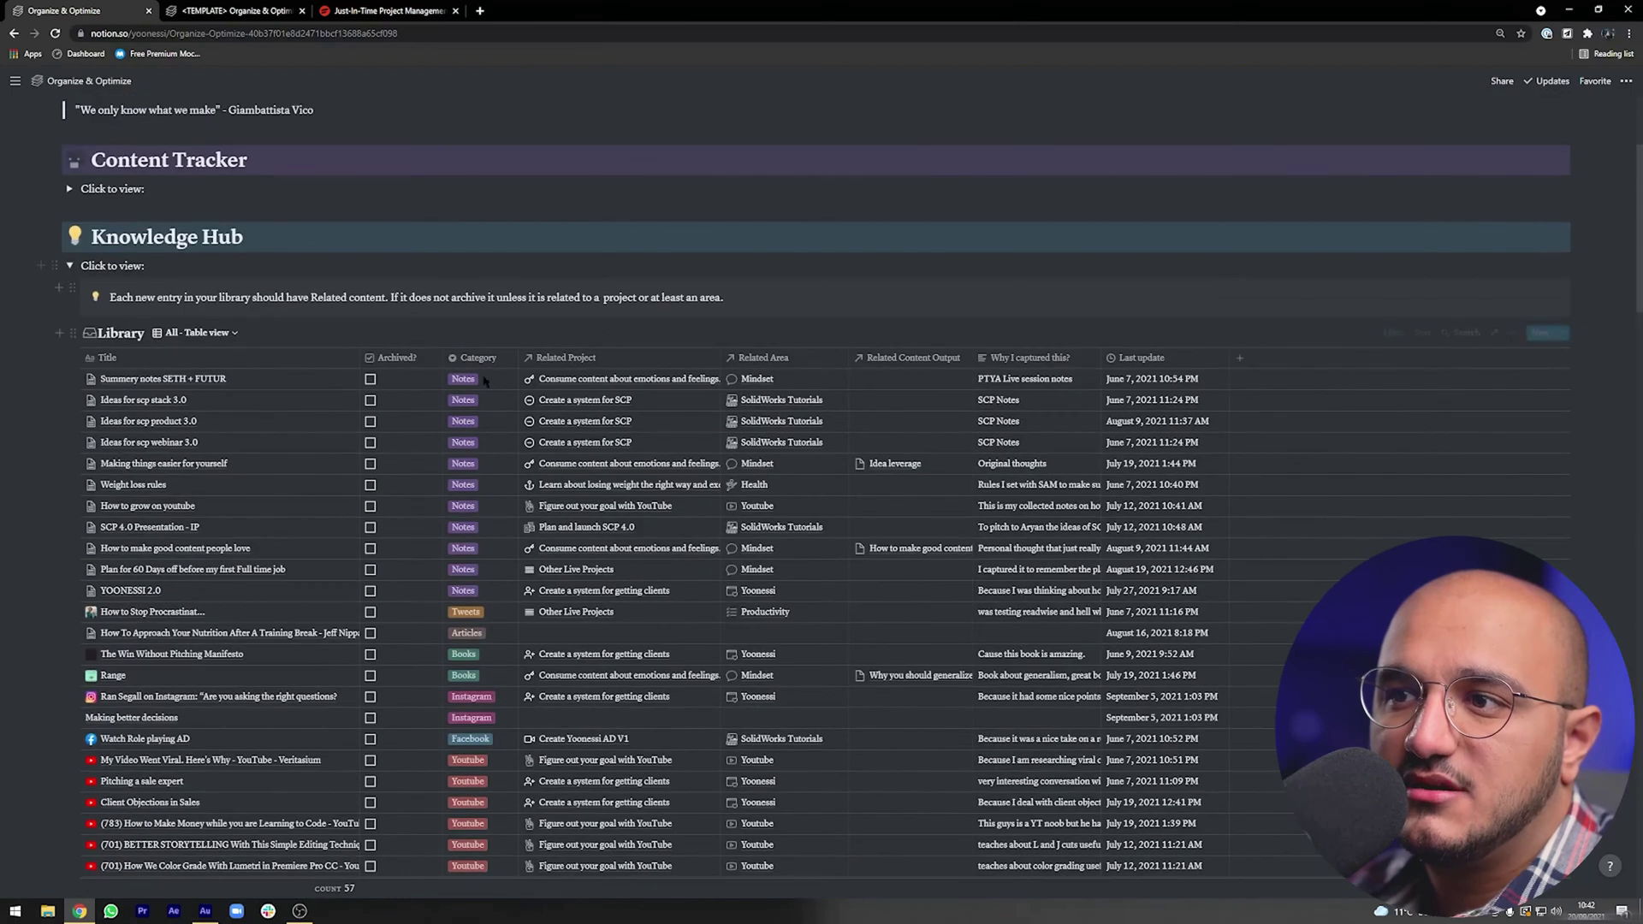
click(491, 379)
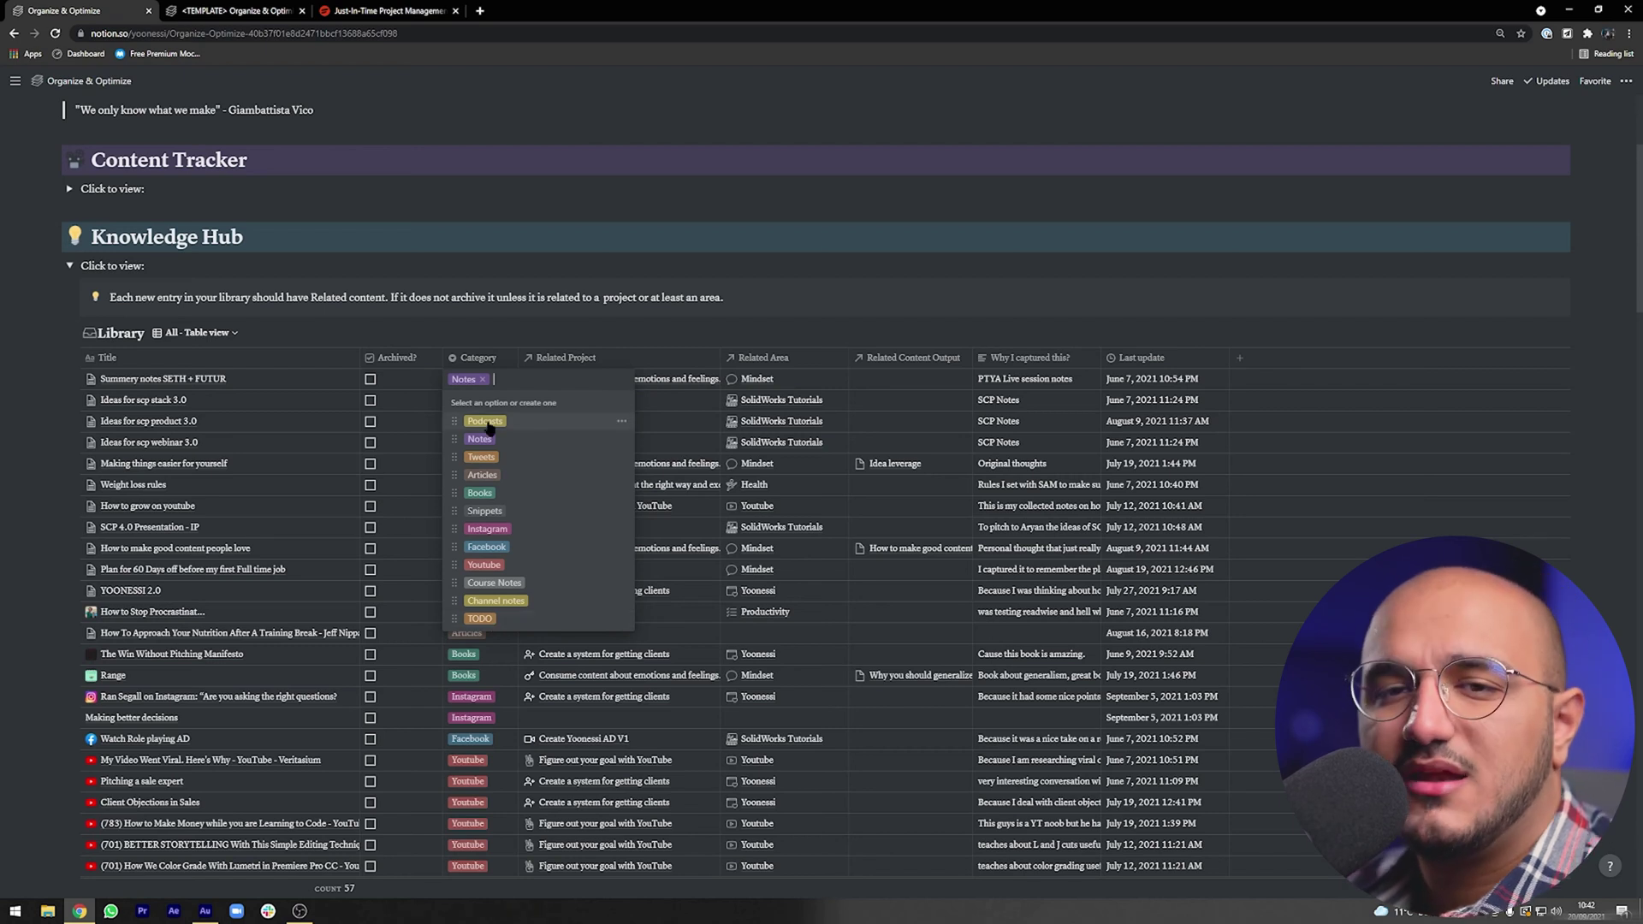
key(Escape)
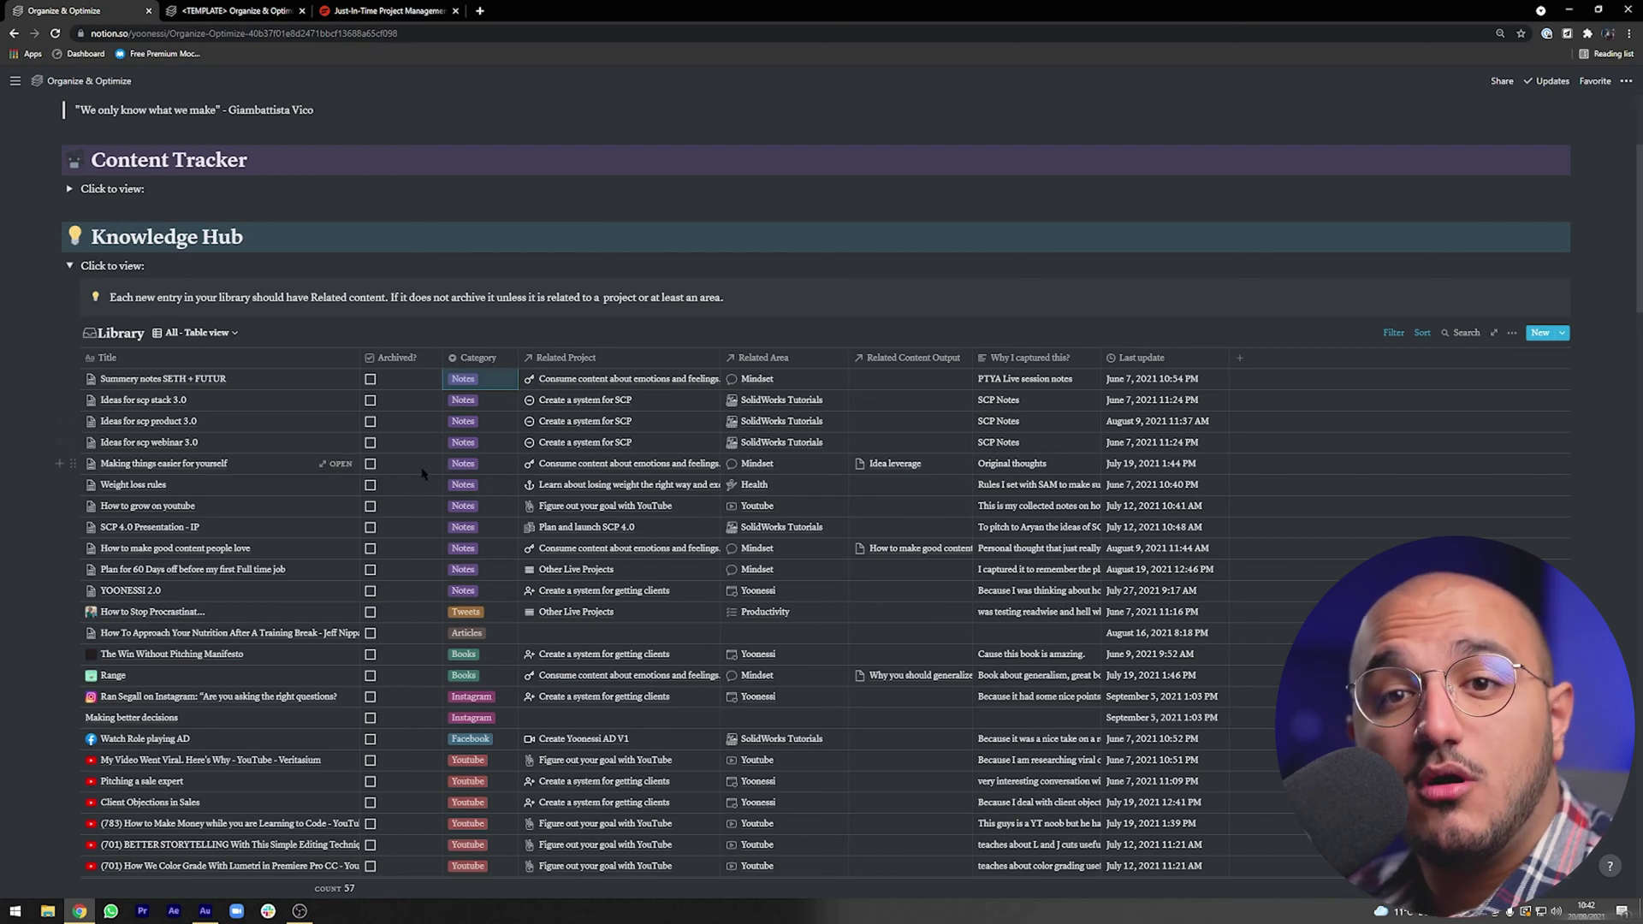
- Add a new Library entry titled "example note" and set its Category to Notes
scroll(313, 518, down, 1)
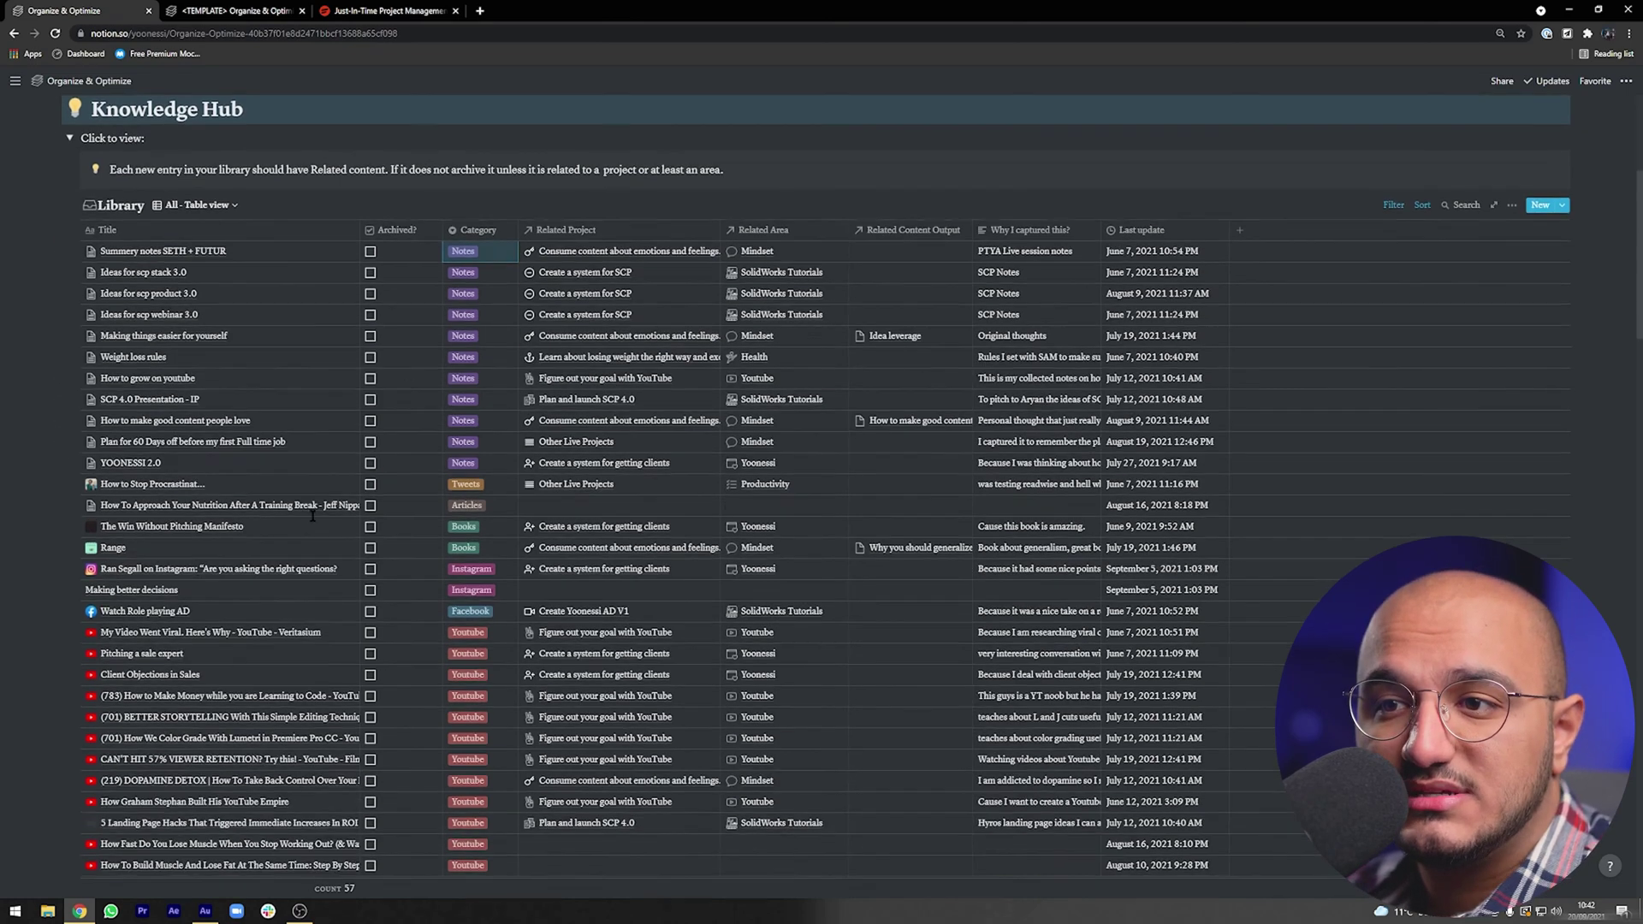
scroll(313, 518, down, 8)
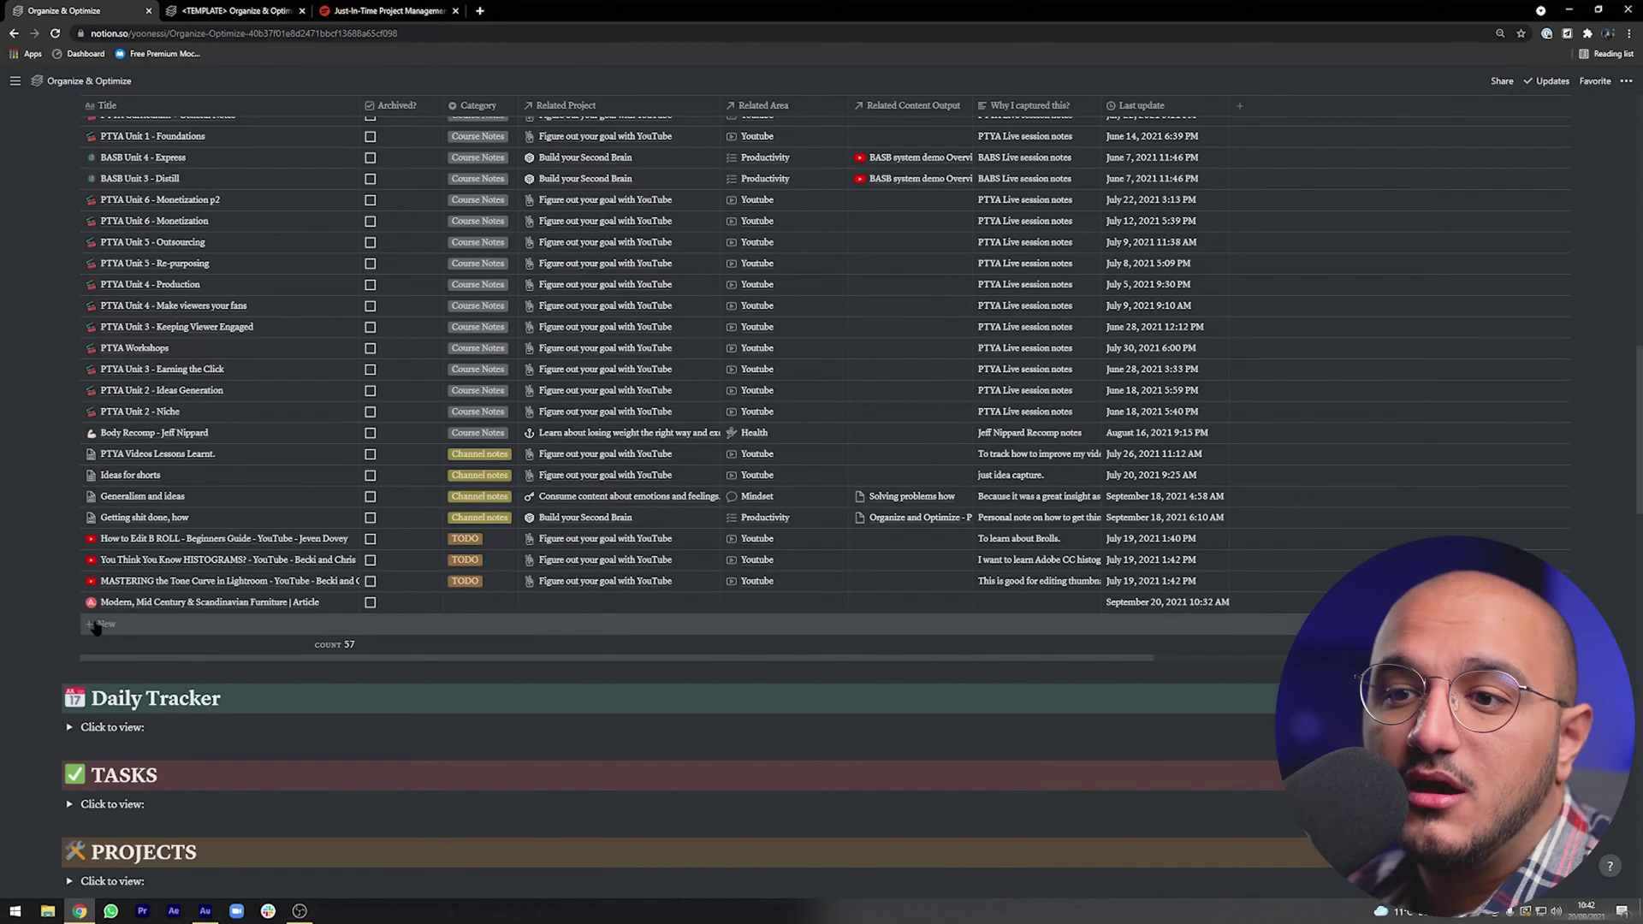
click(96, 626)
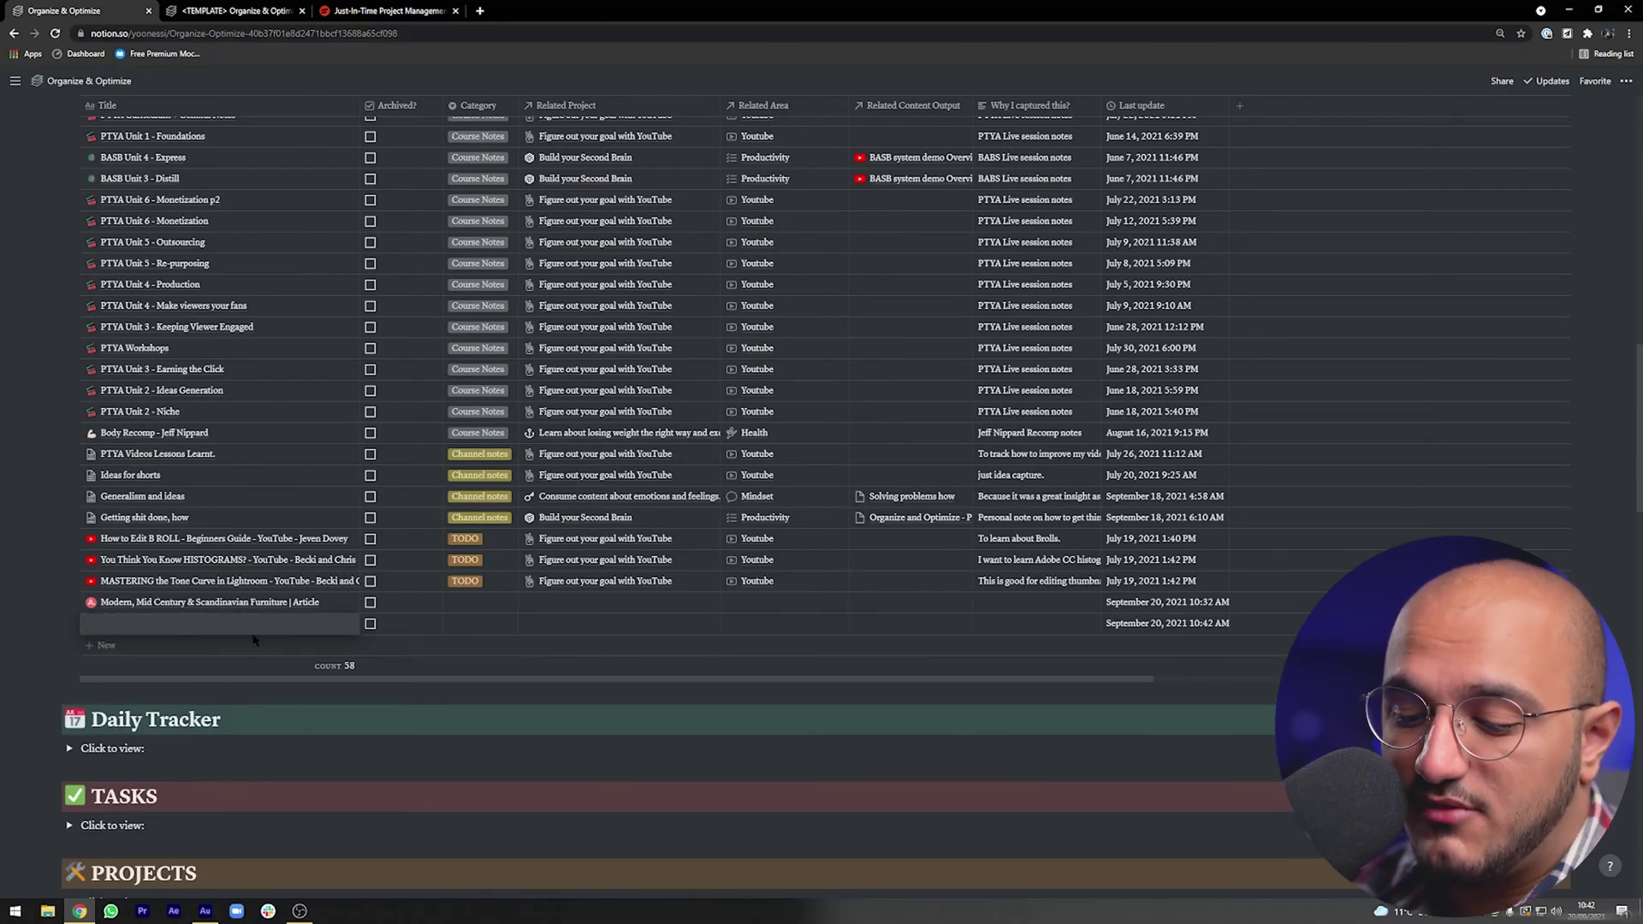
text(example note)
scroll(470, 561, down, 1)
click(471, 540)
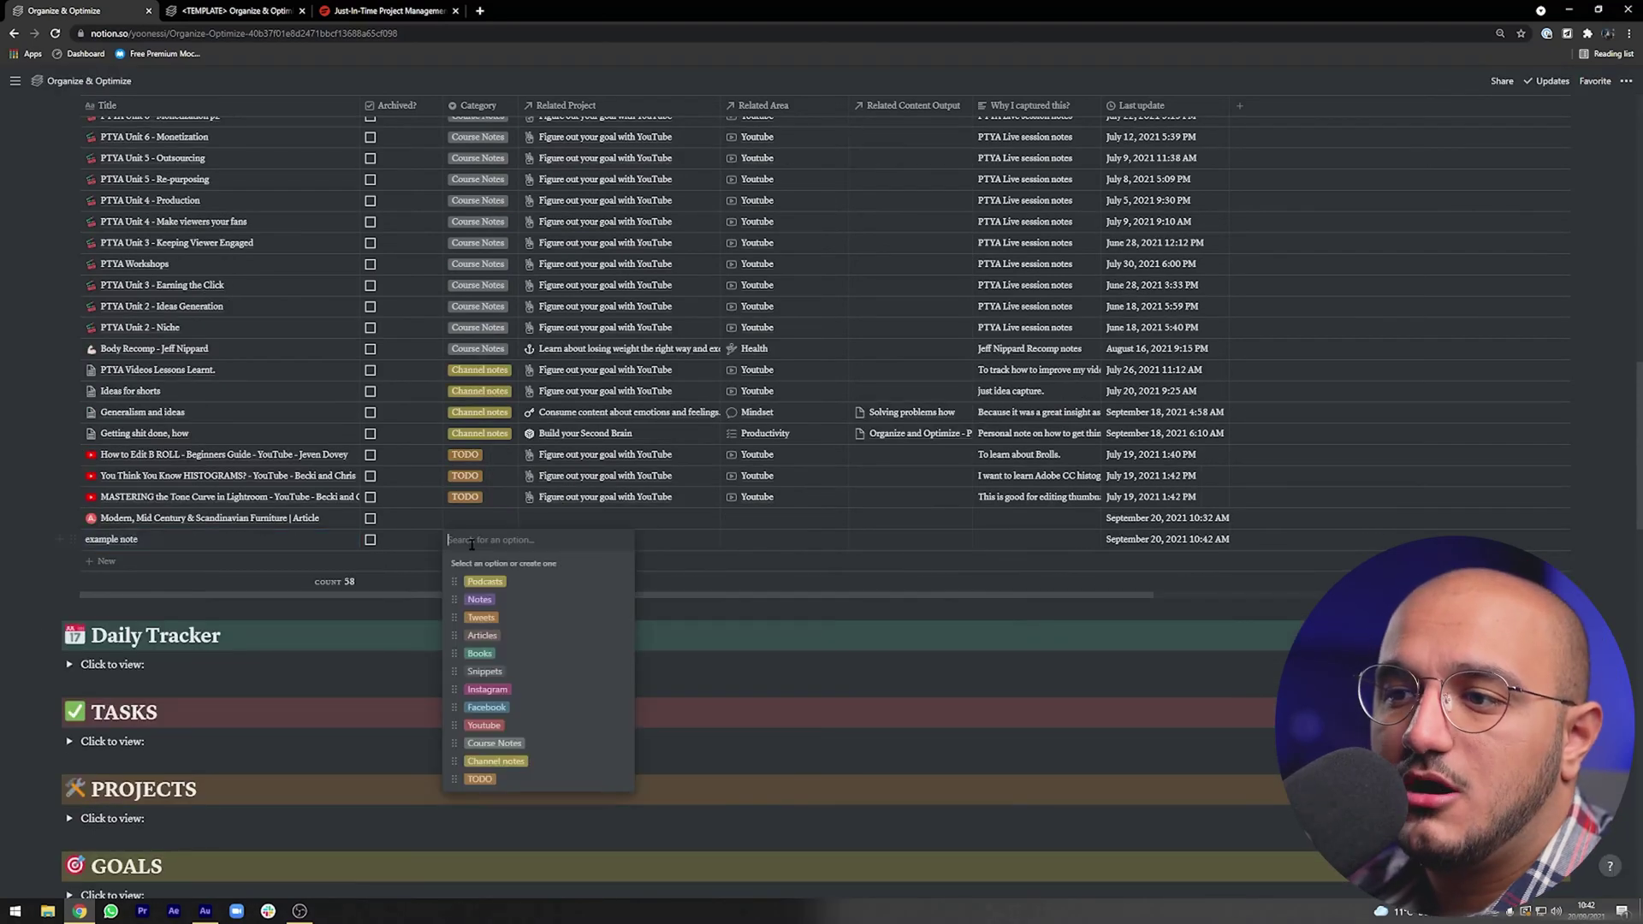
click(501, 599)
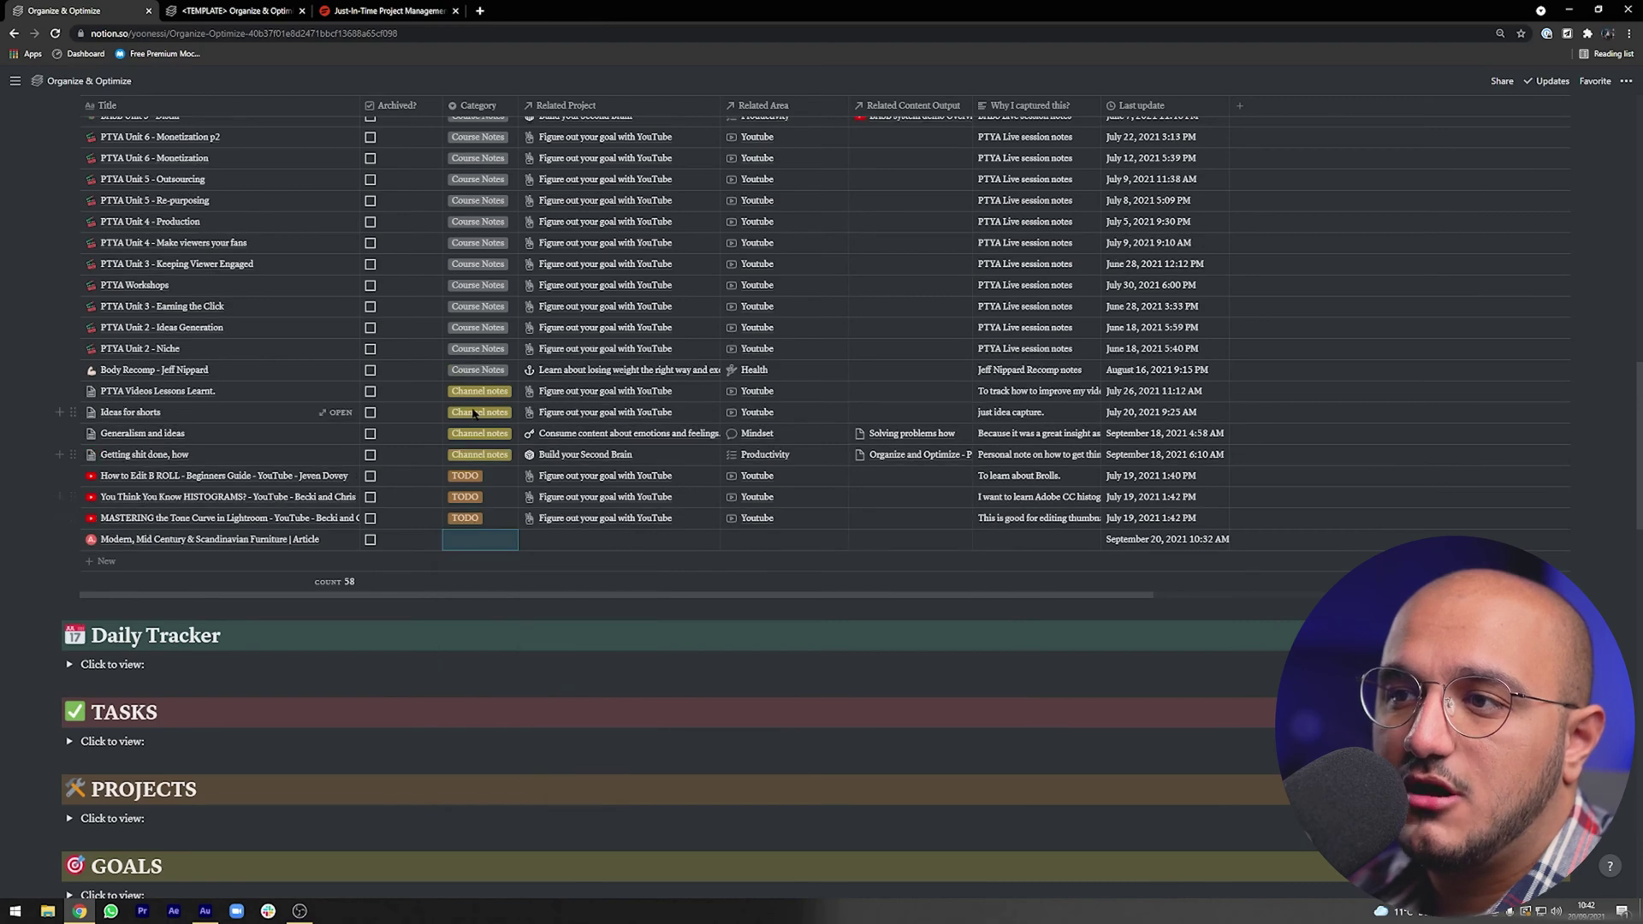
- Link the example note to the Health area and to the project about losing weight the right way
scroll(462, 377, up, 10)
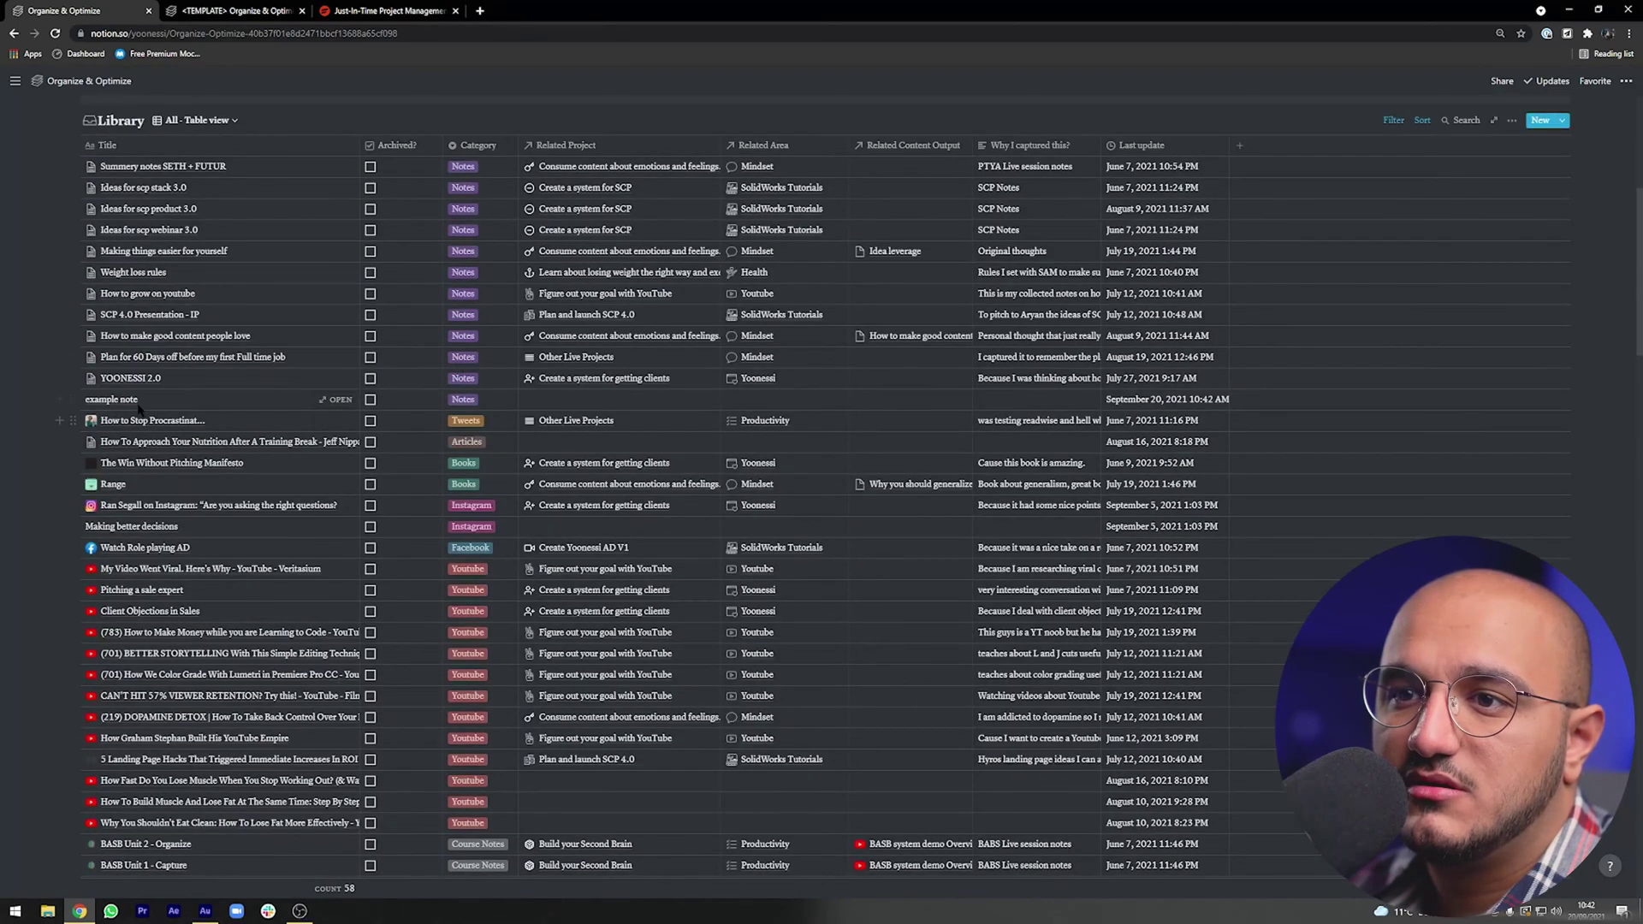
scroll(578, 405, up, 1)
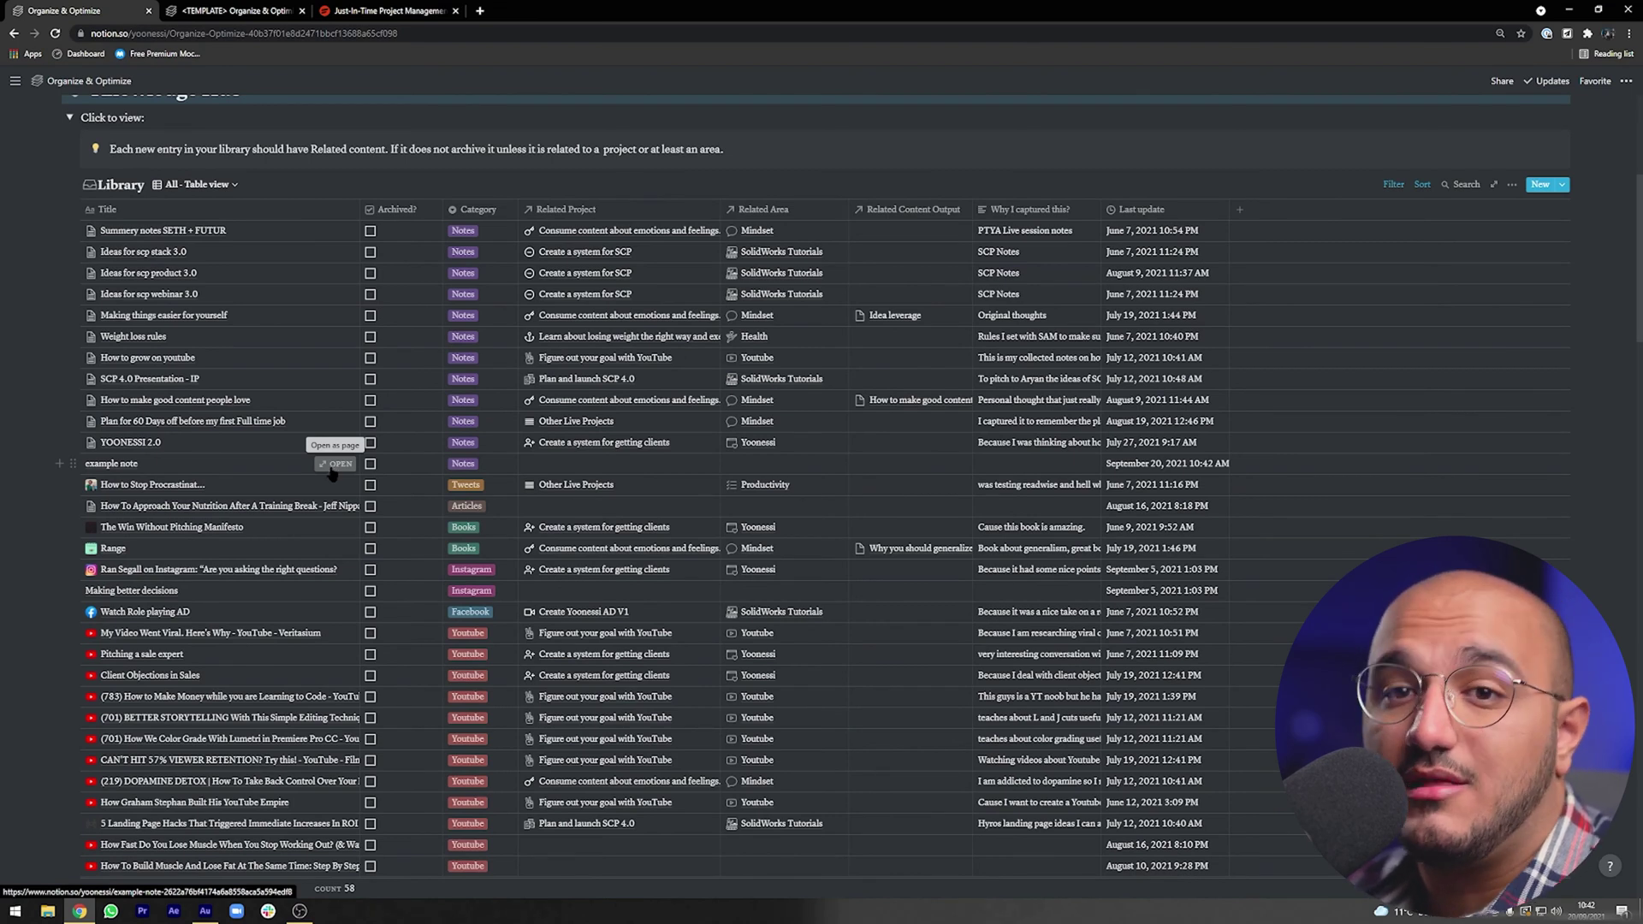
click(747, 466)
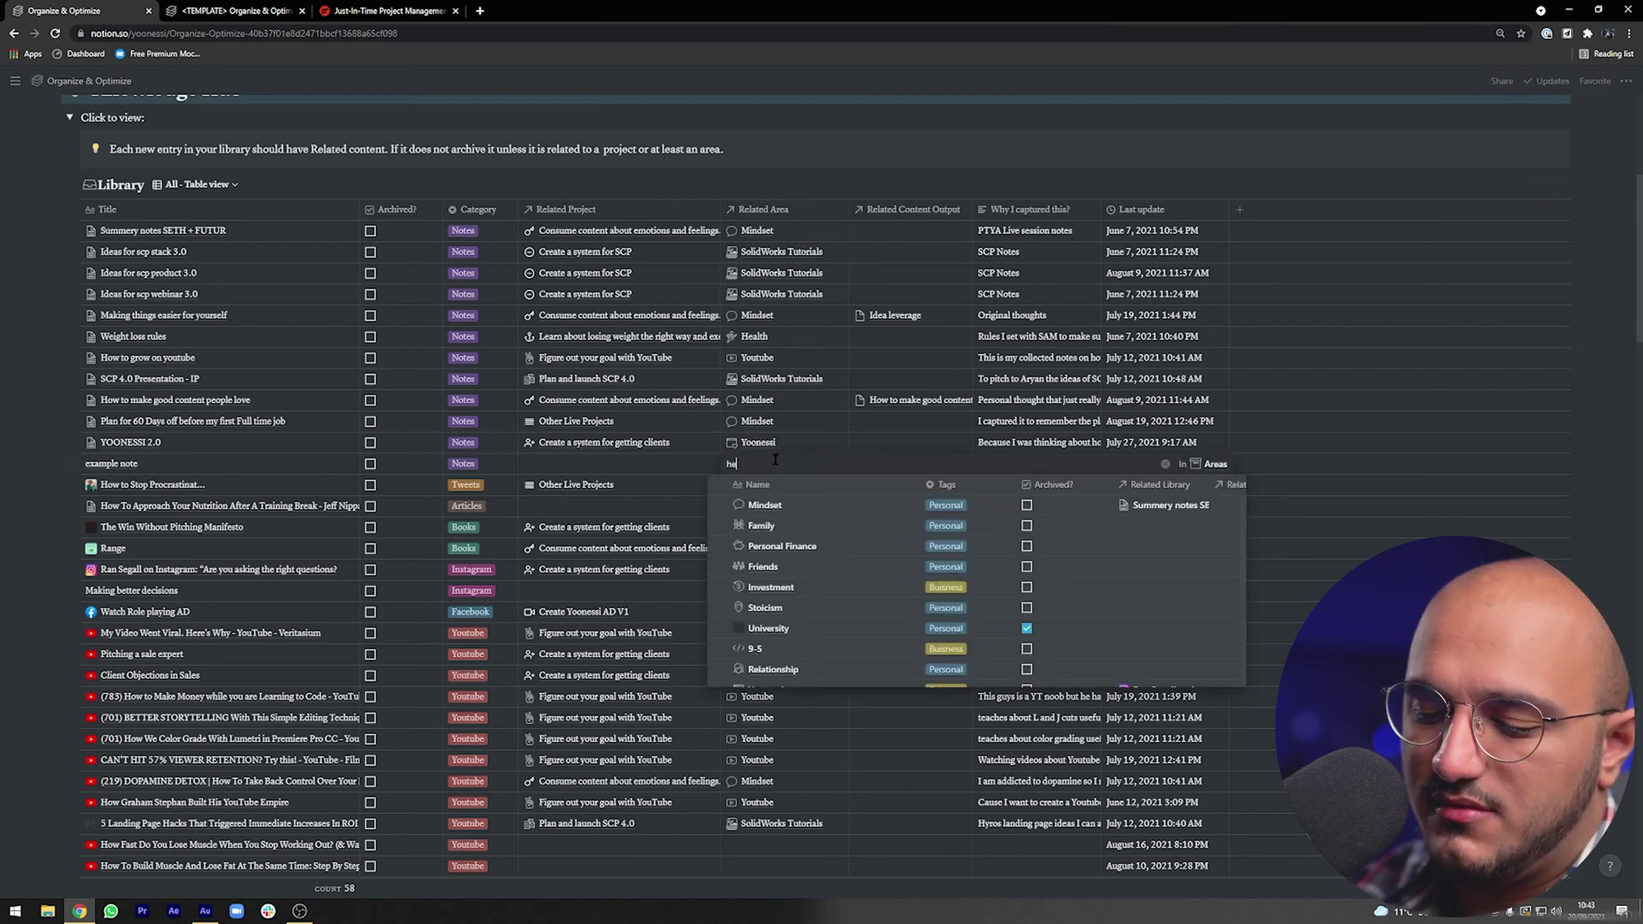
click(757, 518)
click(559, 472)
click(591, 469)
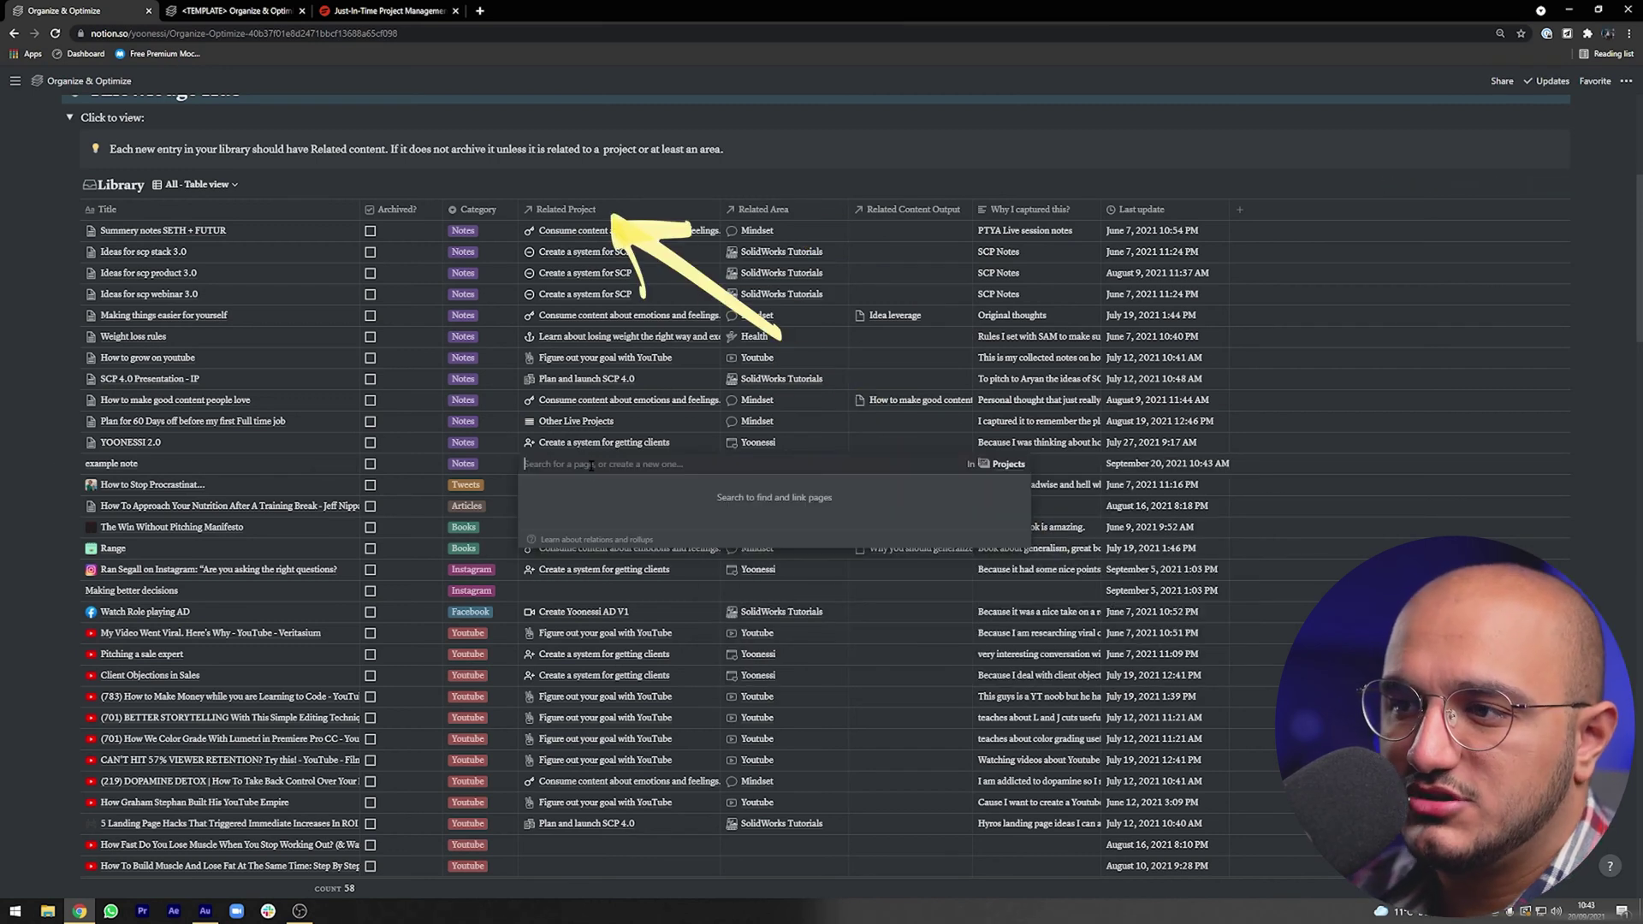
text(weight)
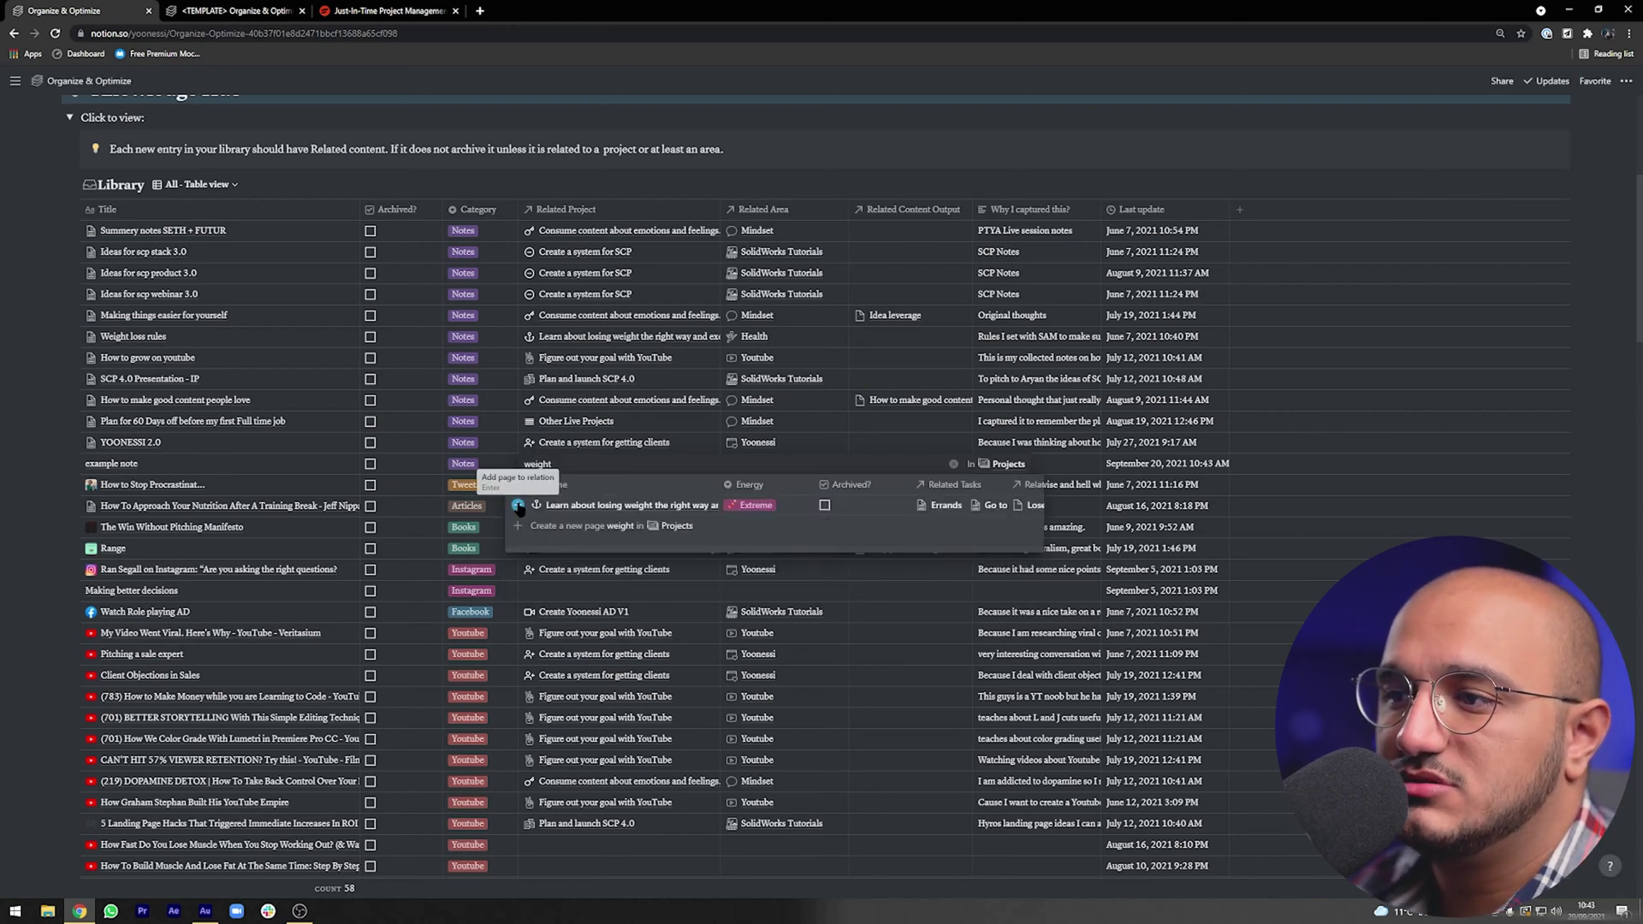
click(519, 505)
key(Escape)
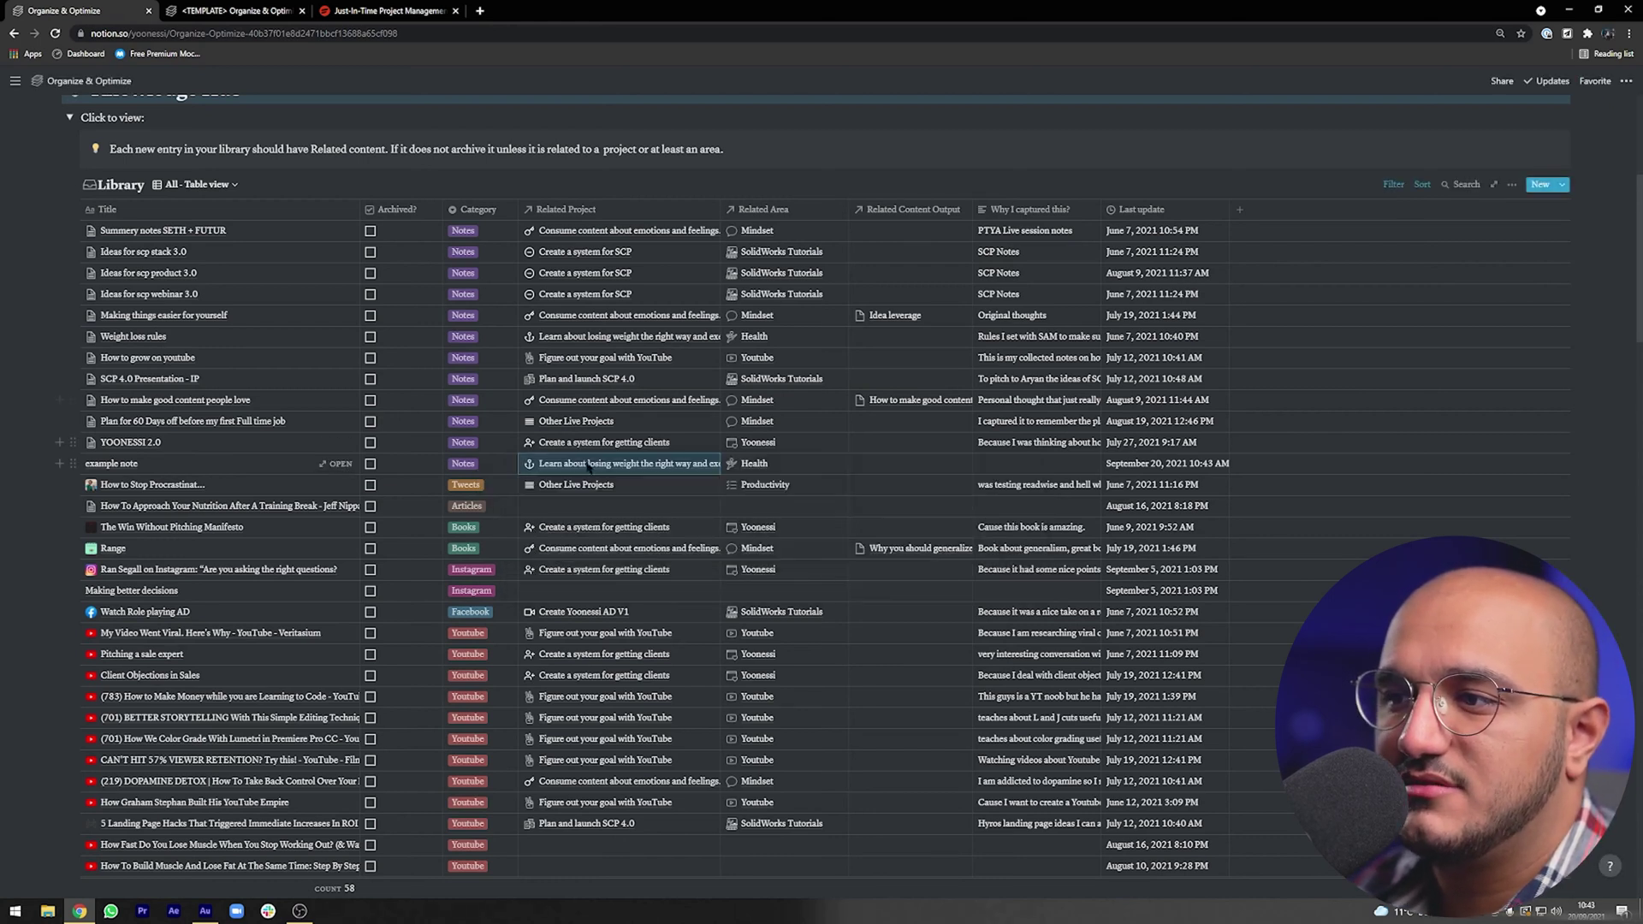
- Examine the example note's Related Content Output choices and its "Why I captured this?" field, comparing these columns across the Library
click(900, 463)
key(Escape)
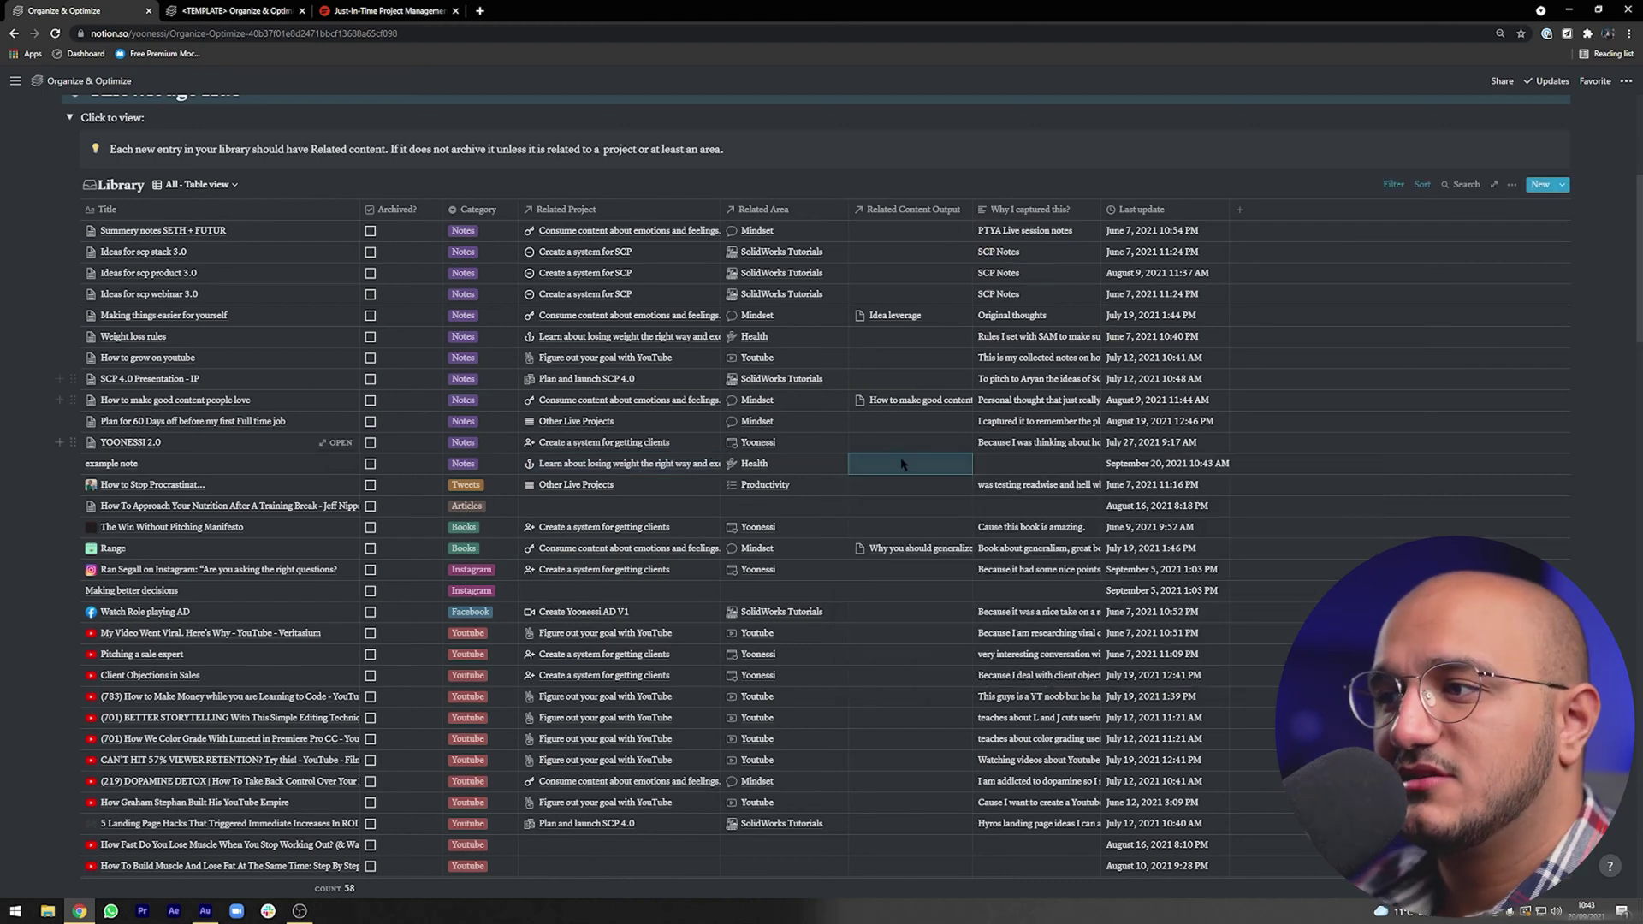
click(898, 462)
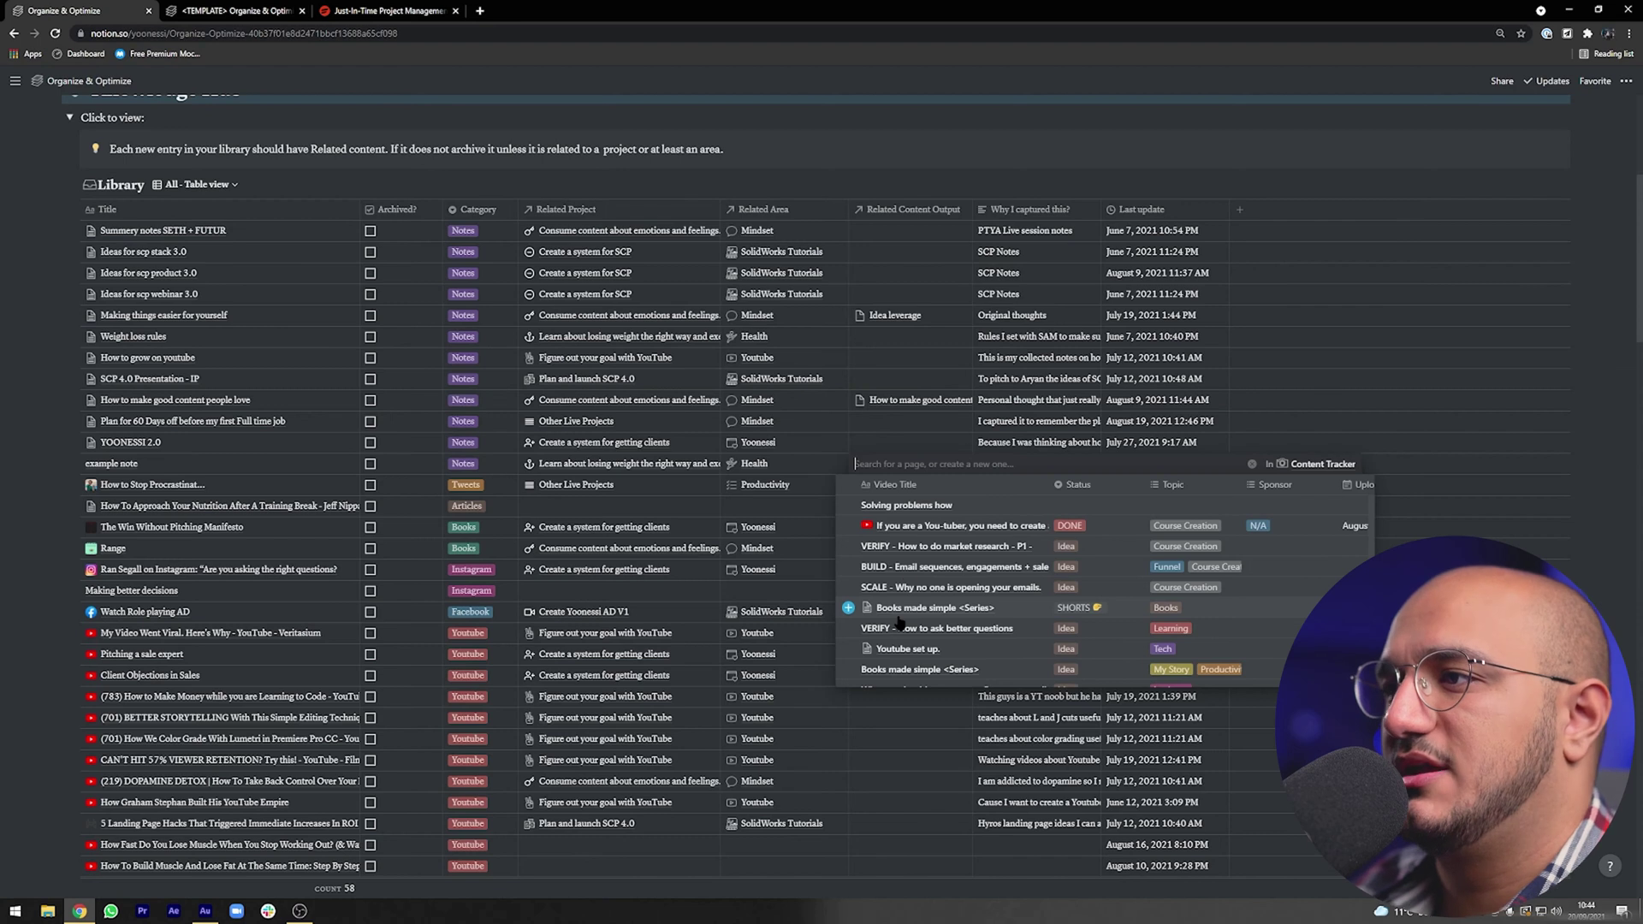
key(Escape)
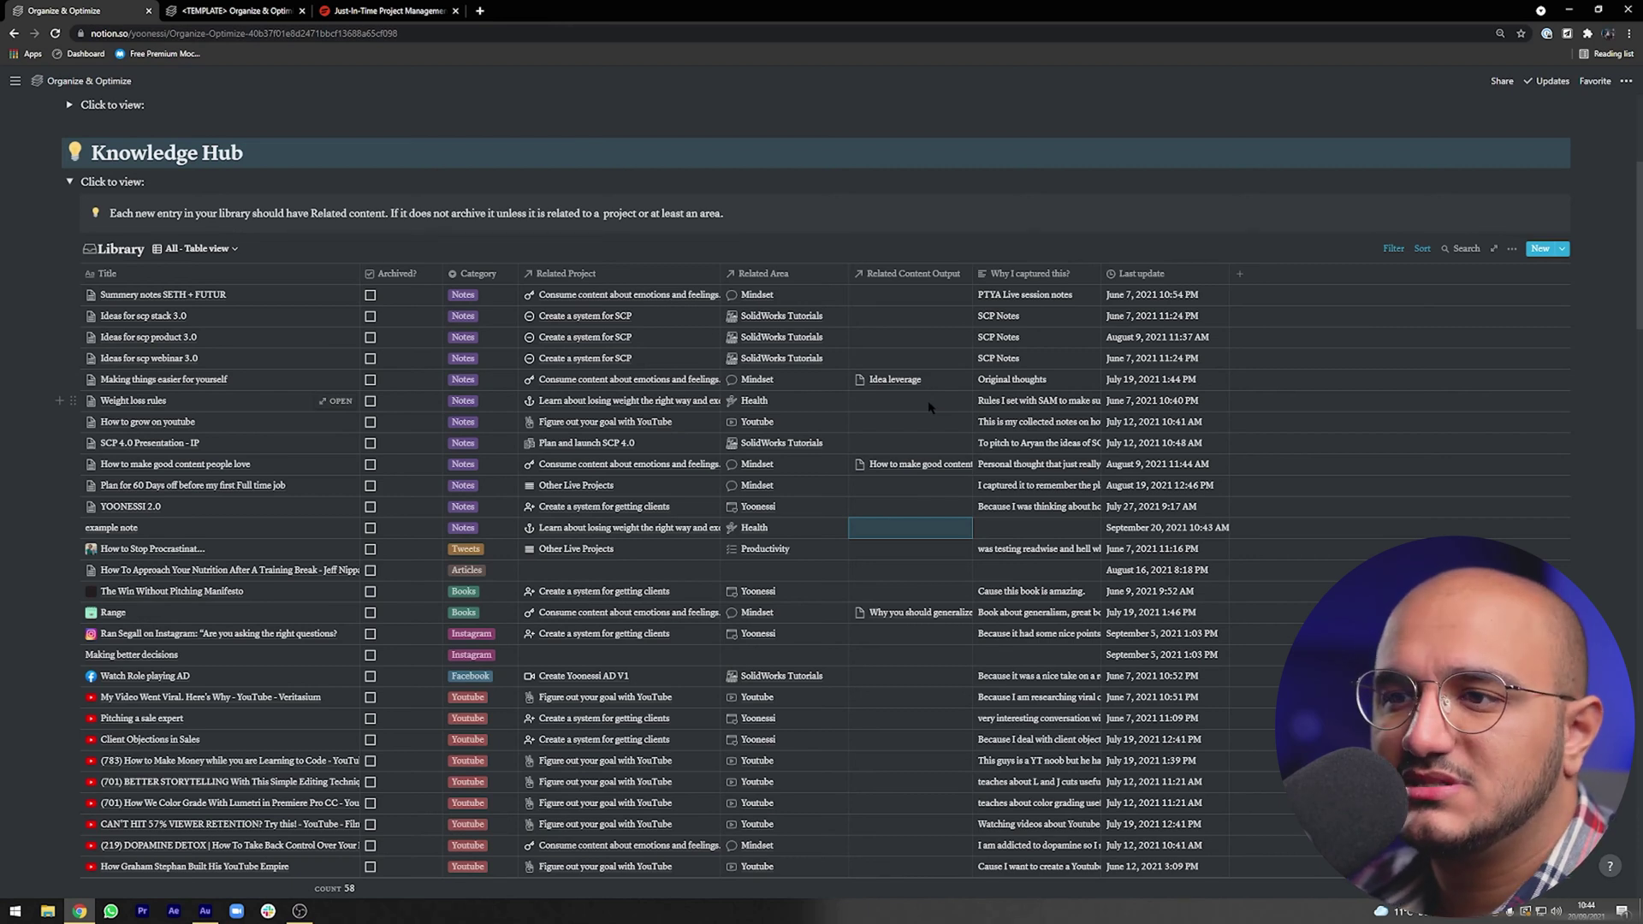
scroll(920, 470, down, 3)
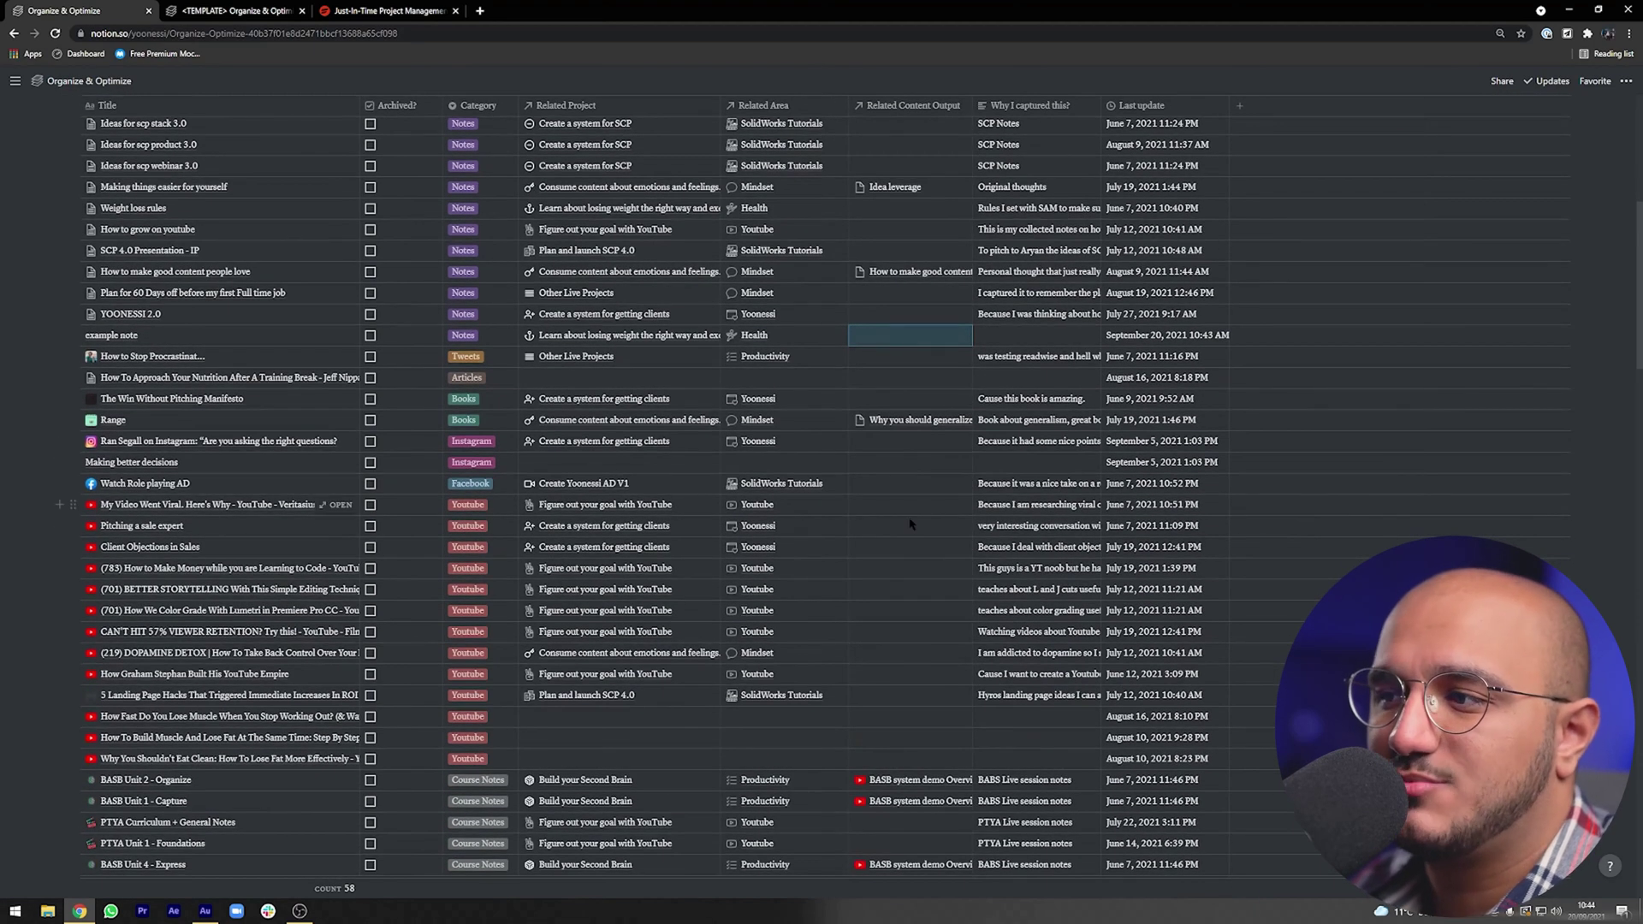
scroll(909, 524, down, 3)
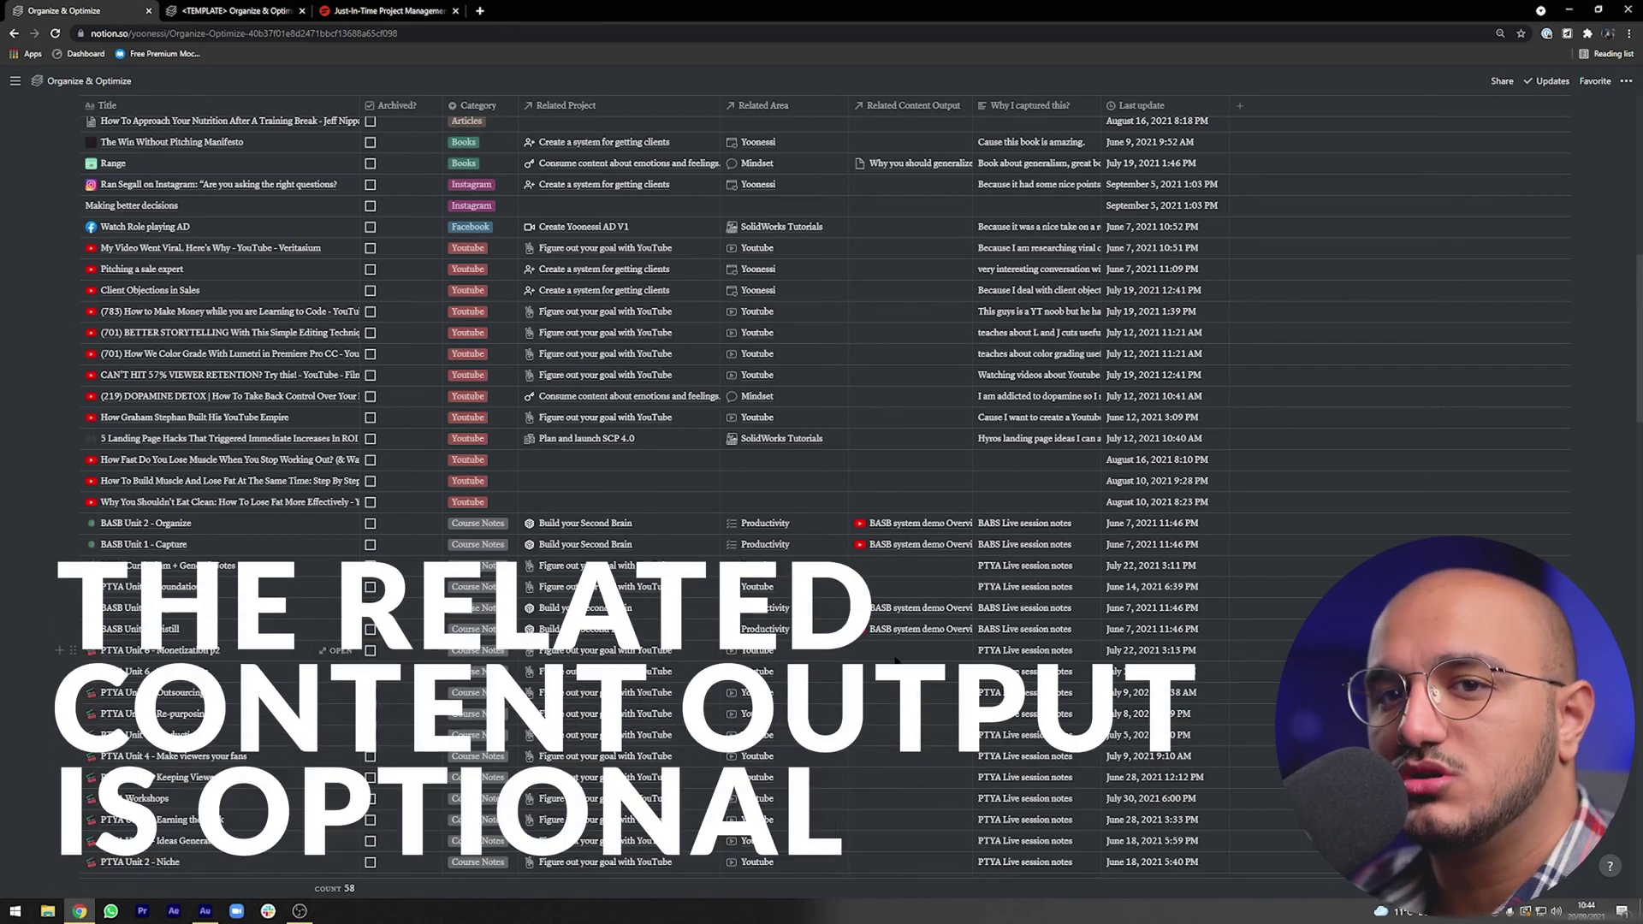
scroll(896, 659, down, 5)
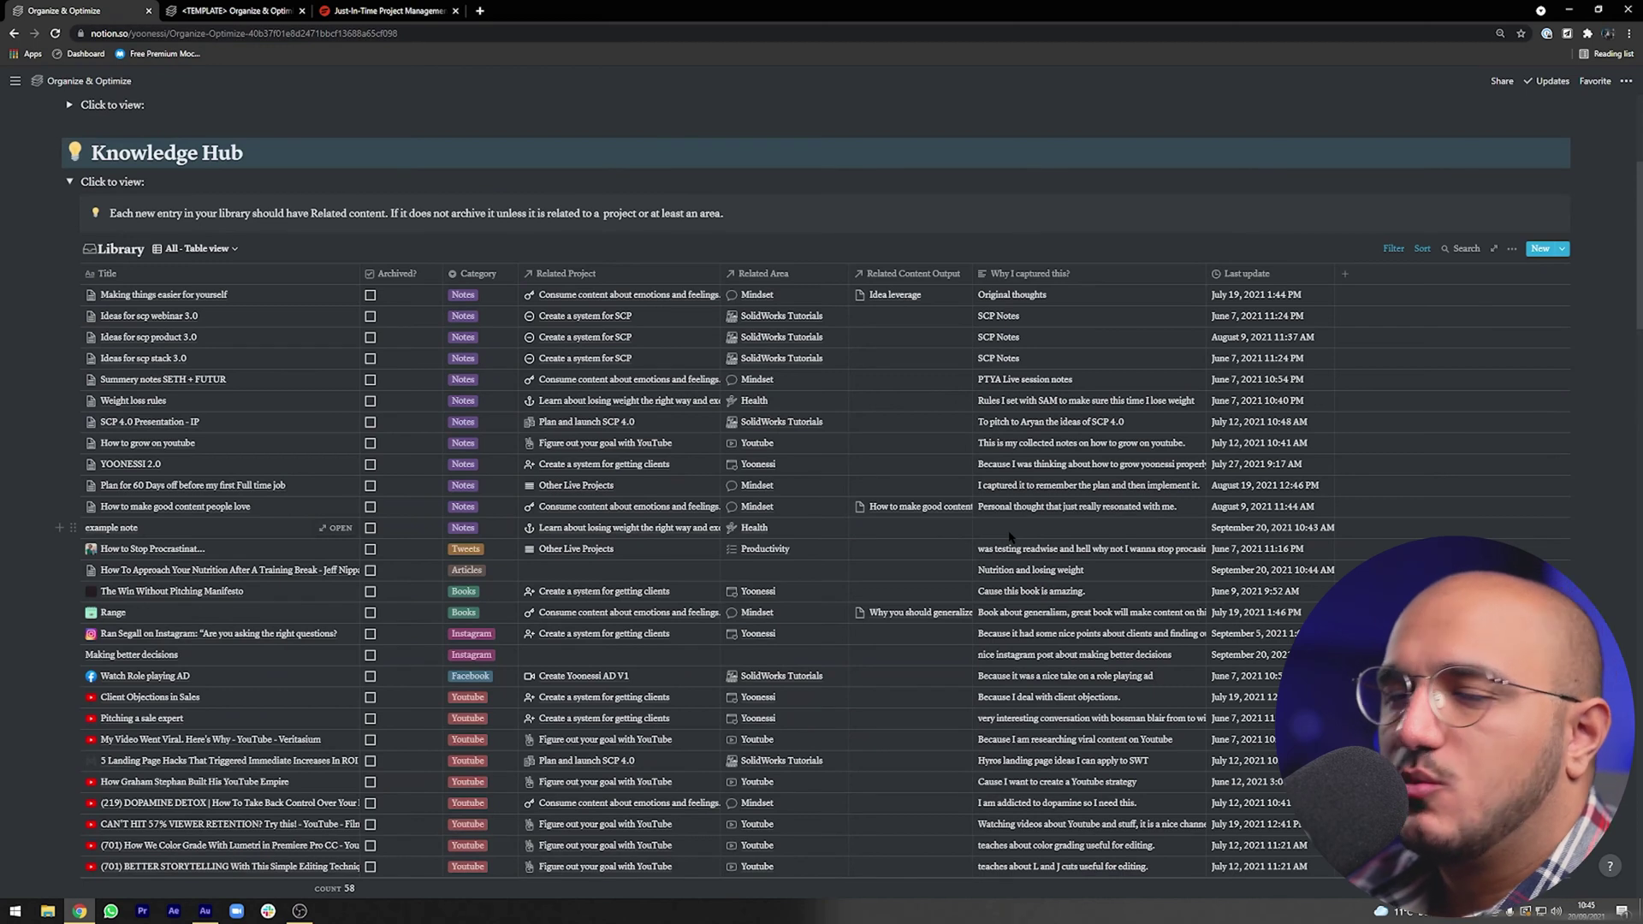
click(1009, 531)
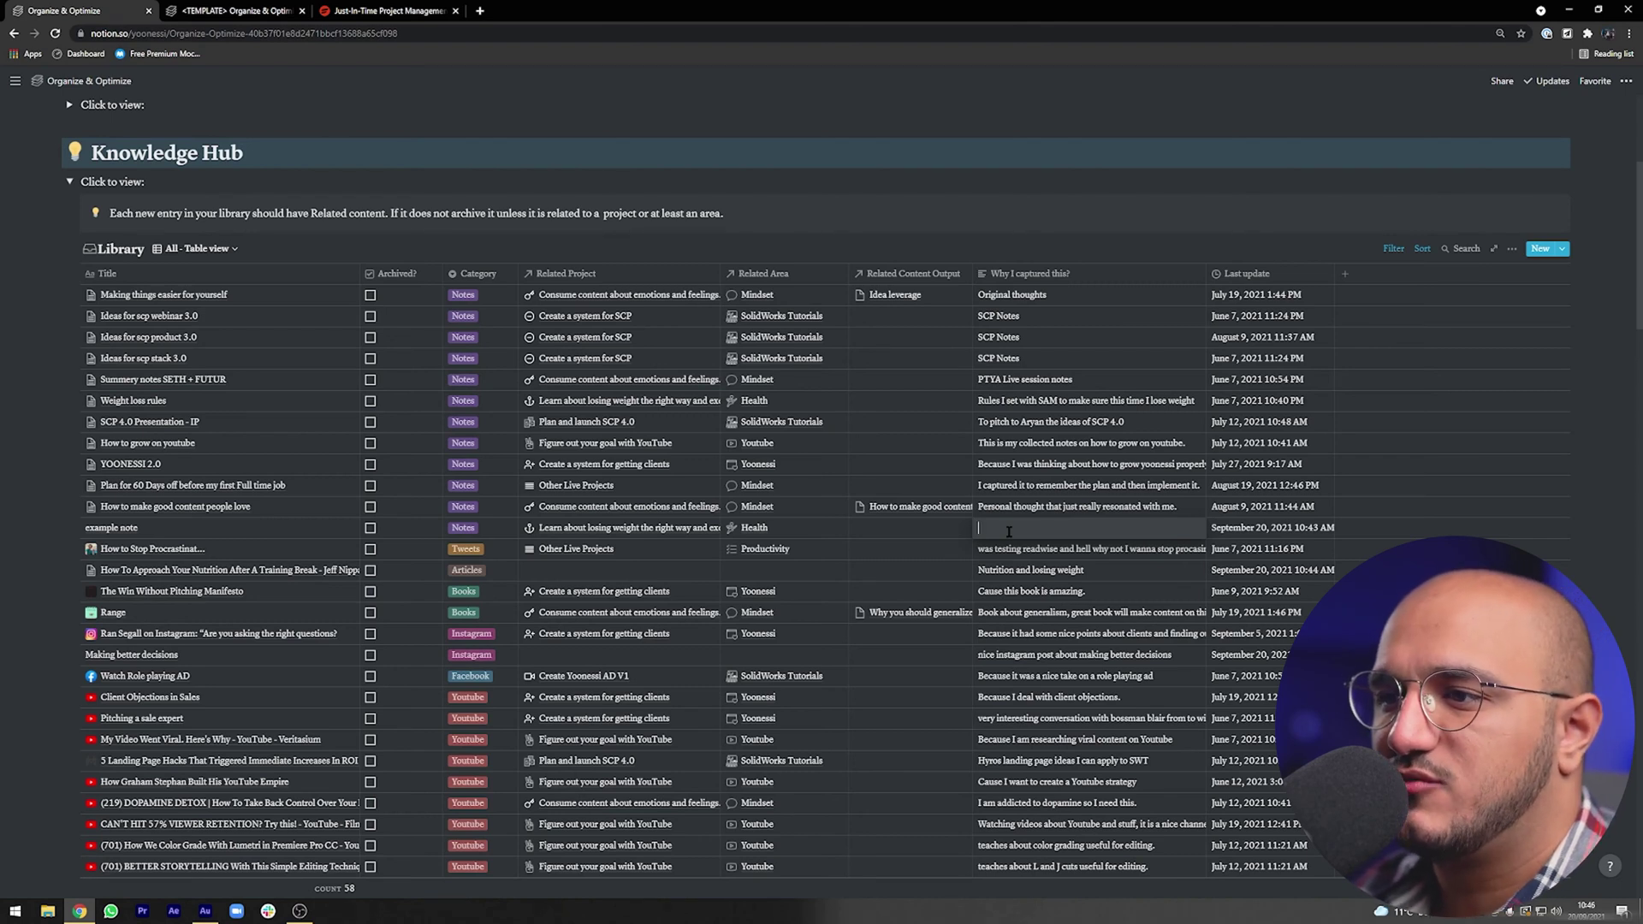
- Show the Library's Course Notes view
scroll(1009, 531, up, 2)
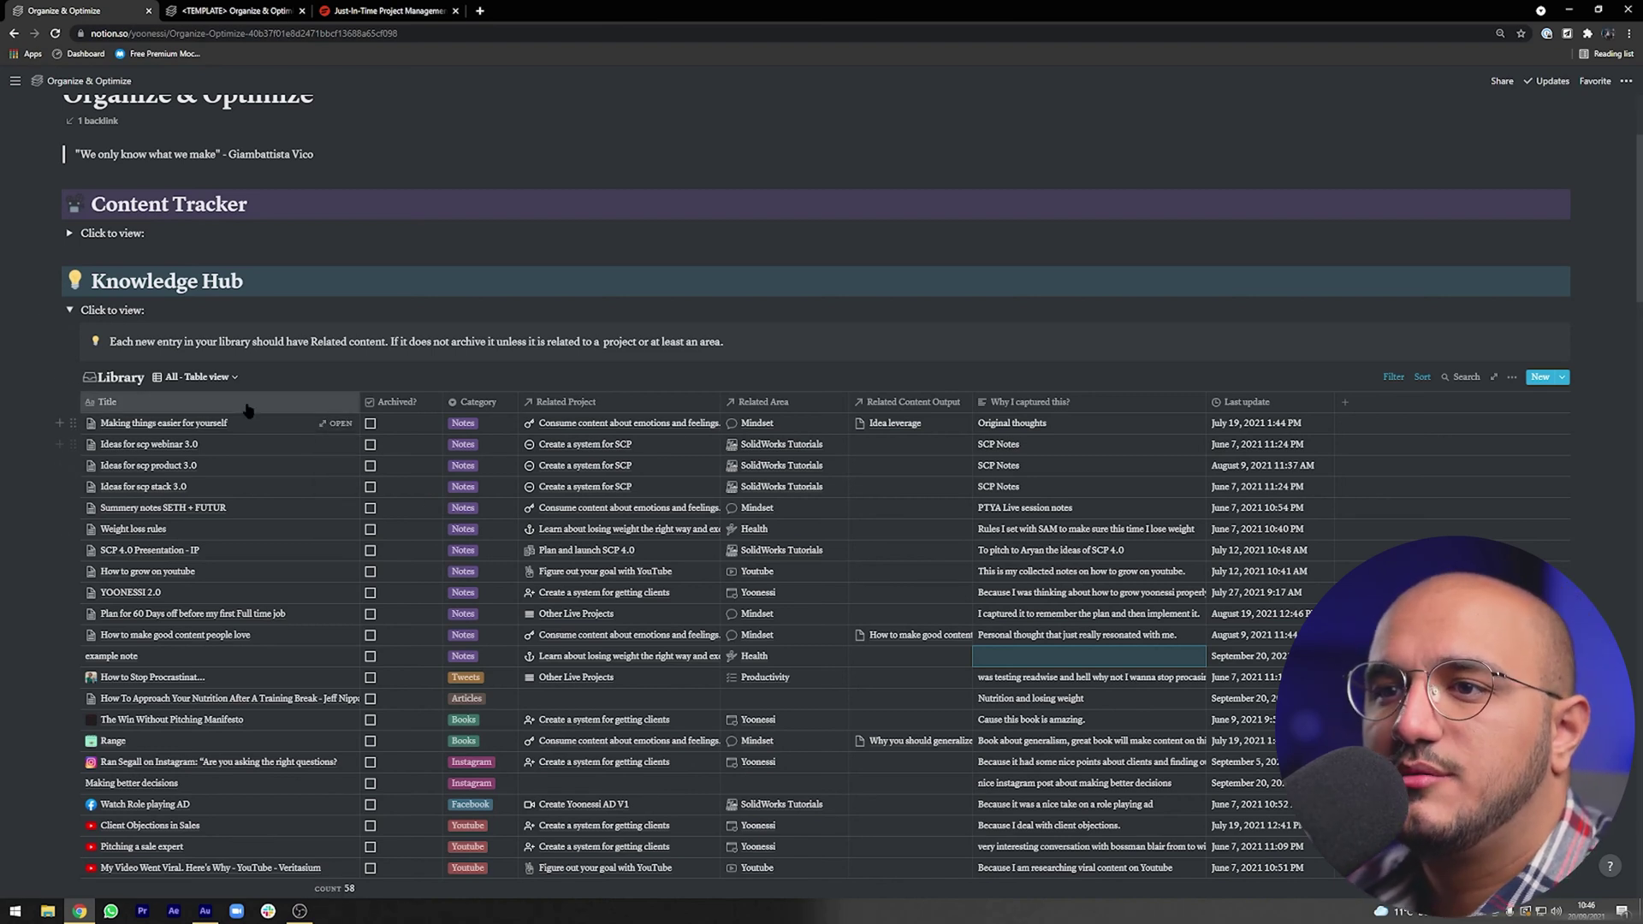
click(226, 383)
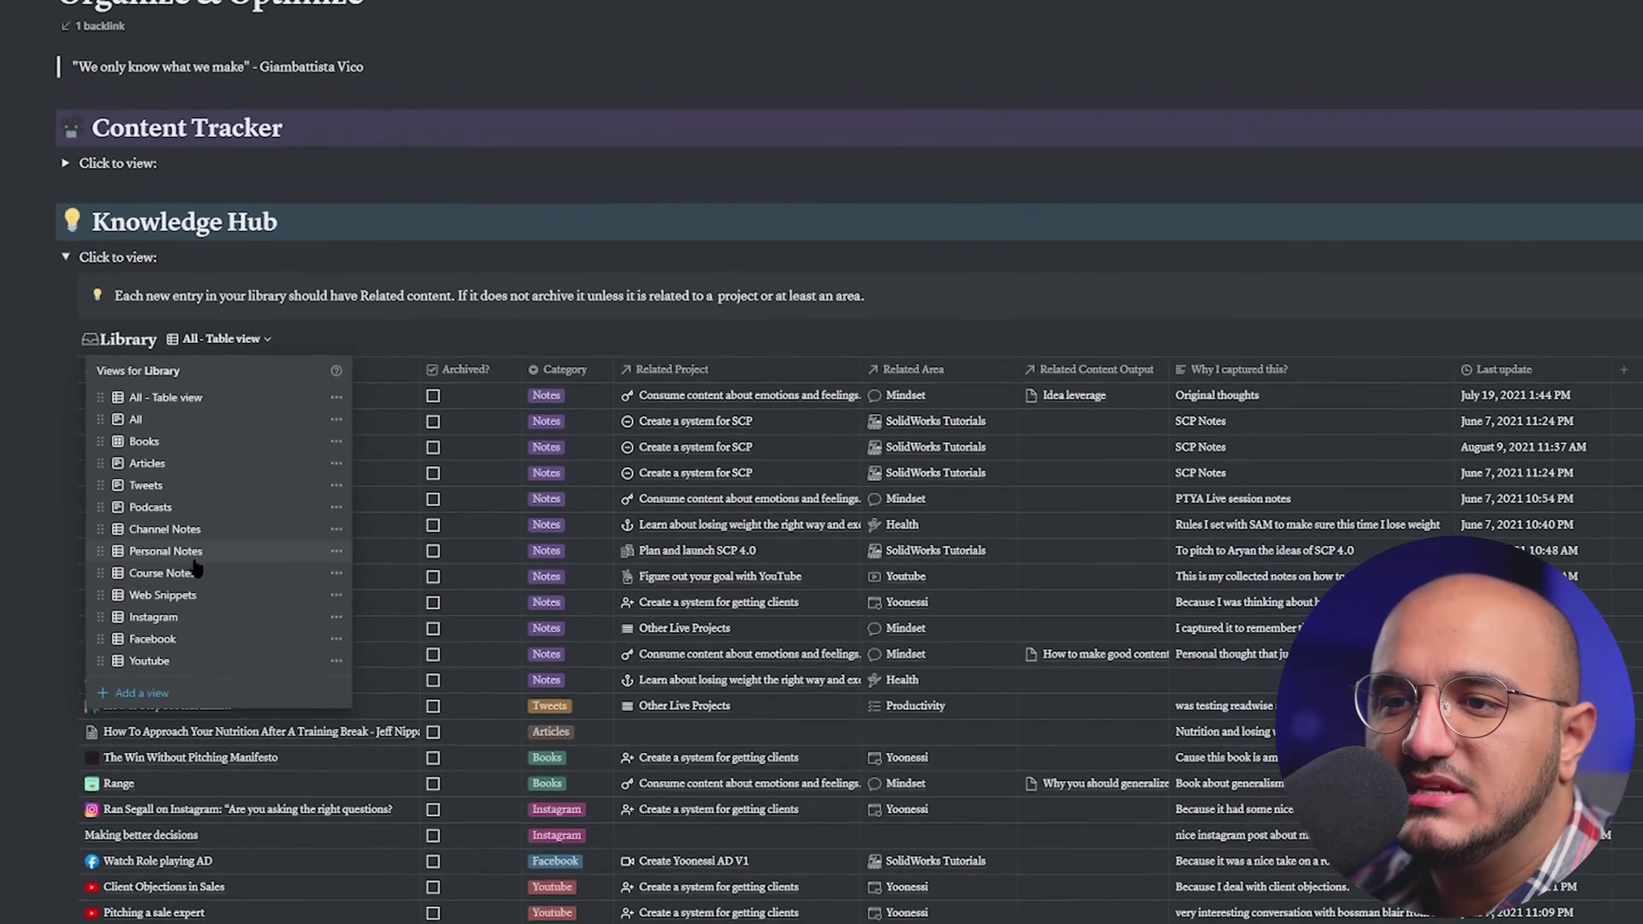
click(167, 574)
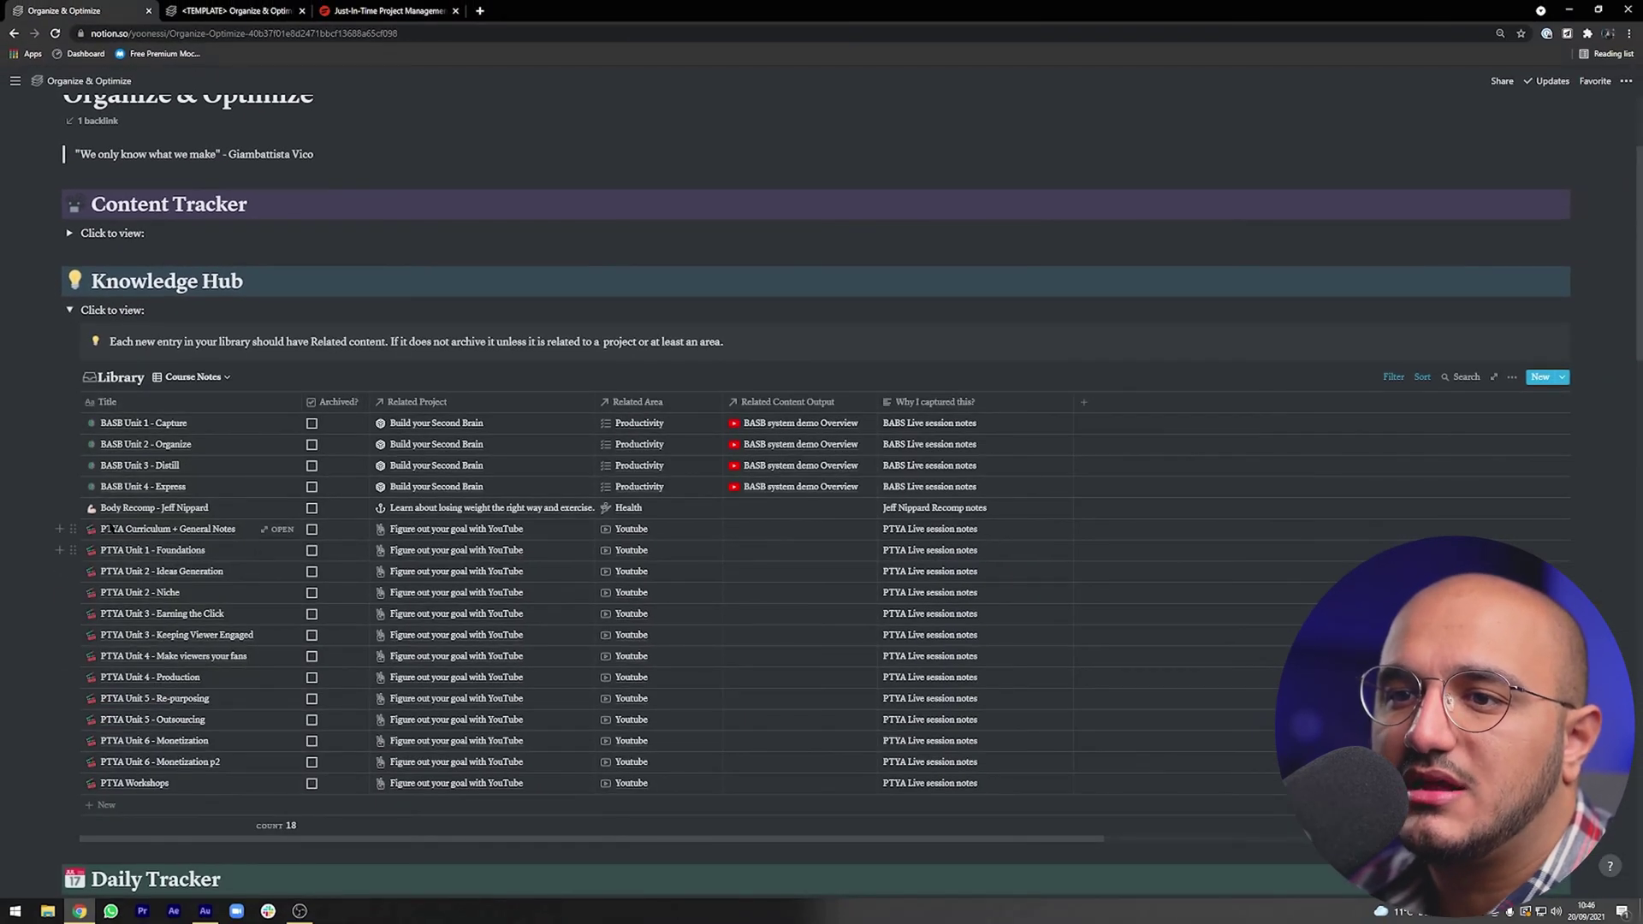
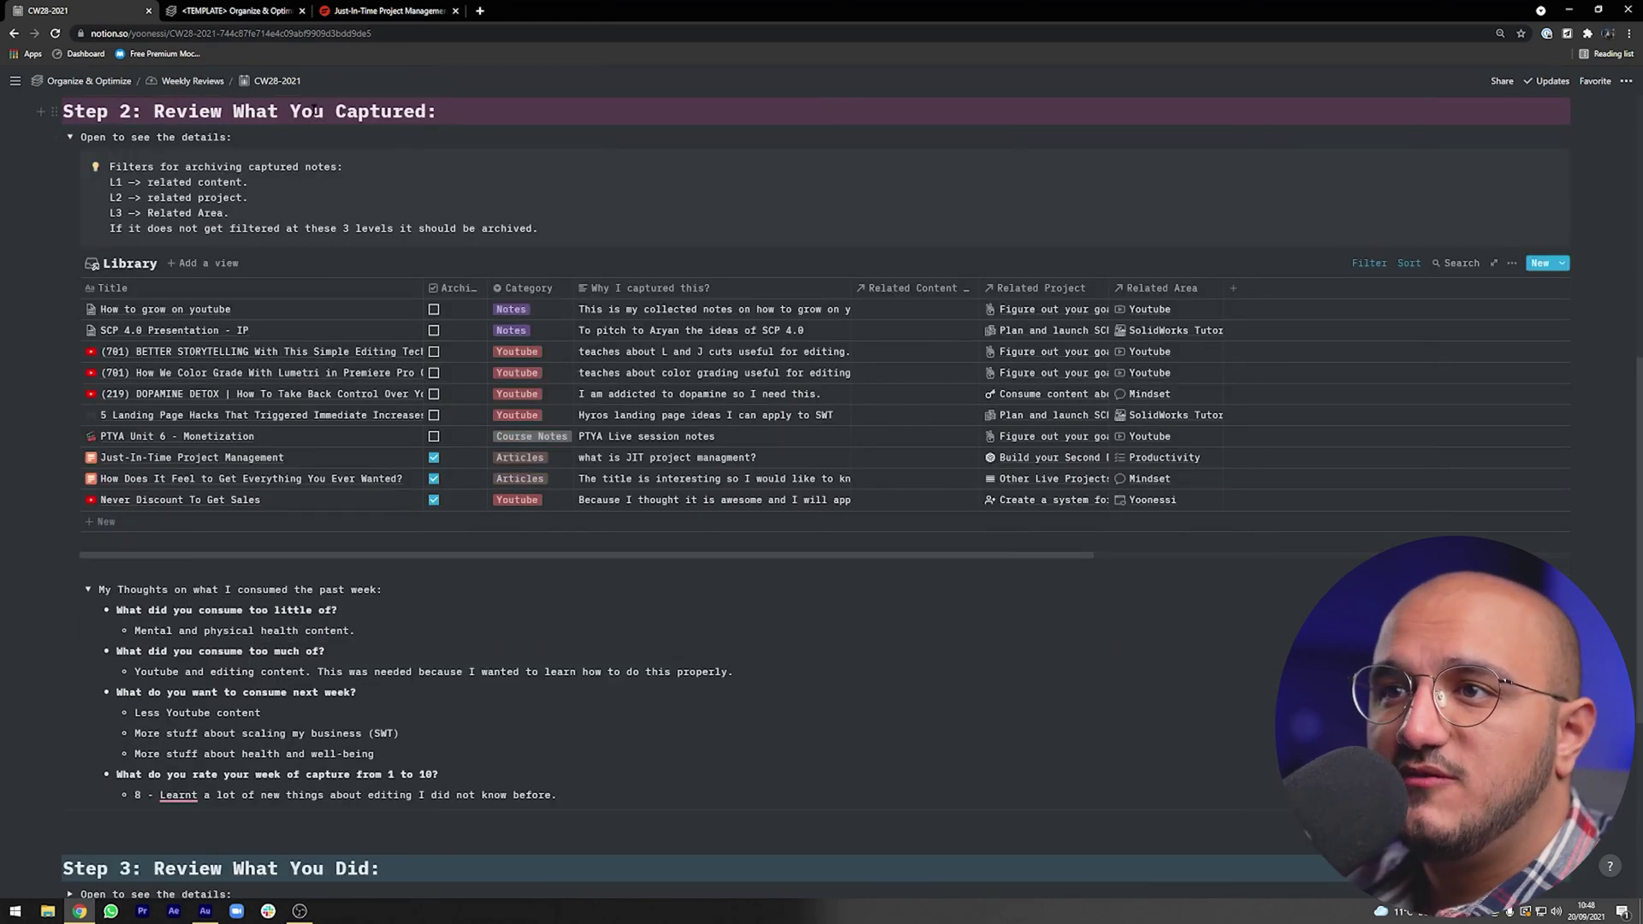
- Inspect the date filter on the Library table in Step 2 of the CW28-2021 weekly review
scroll(488, 137, down, 1)
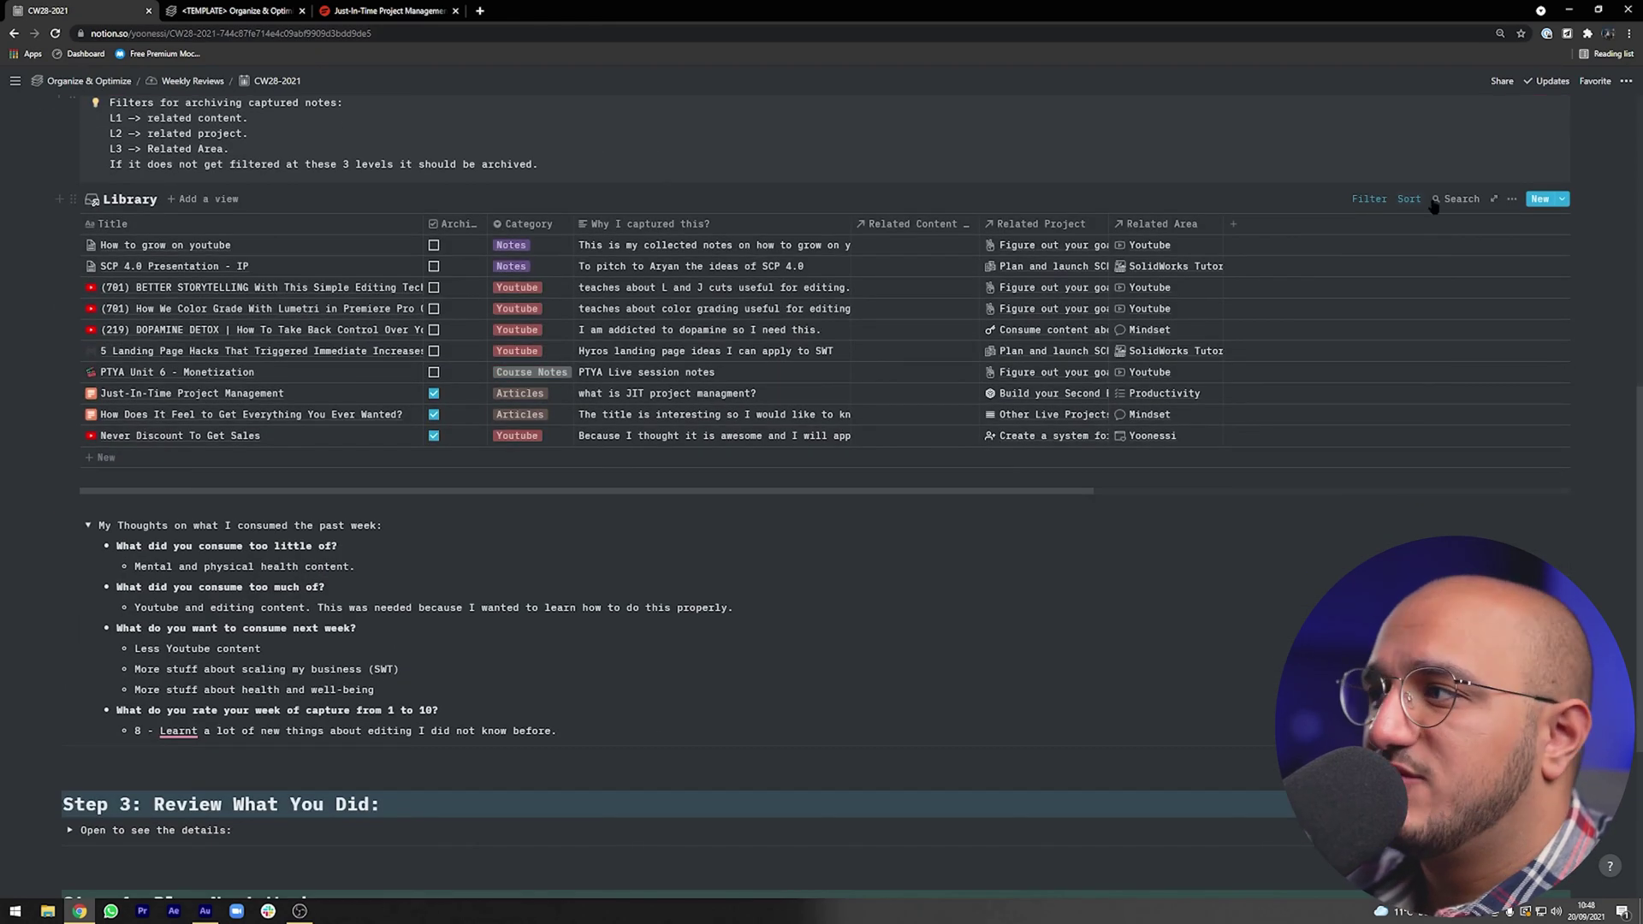
click(1370, 203)
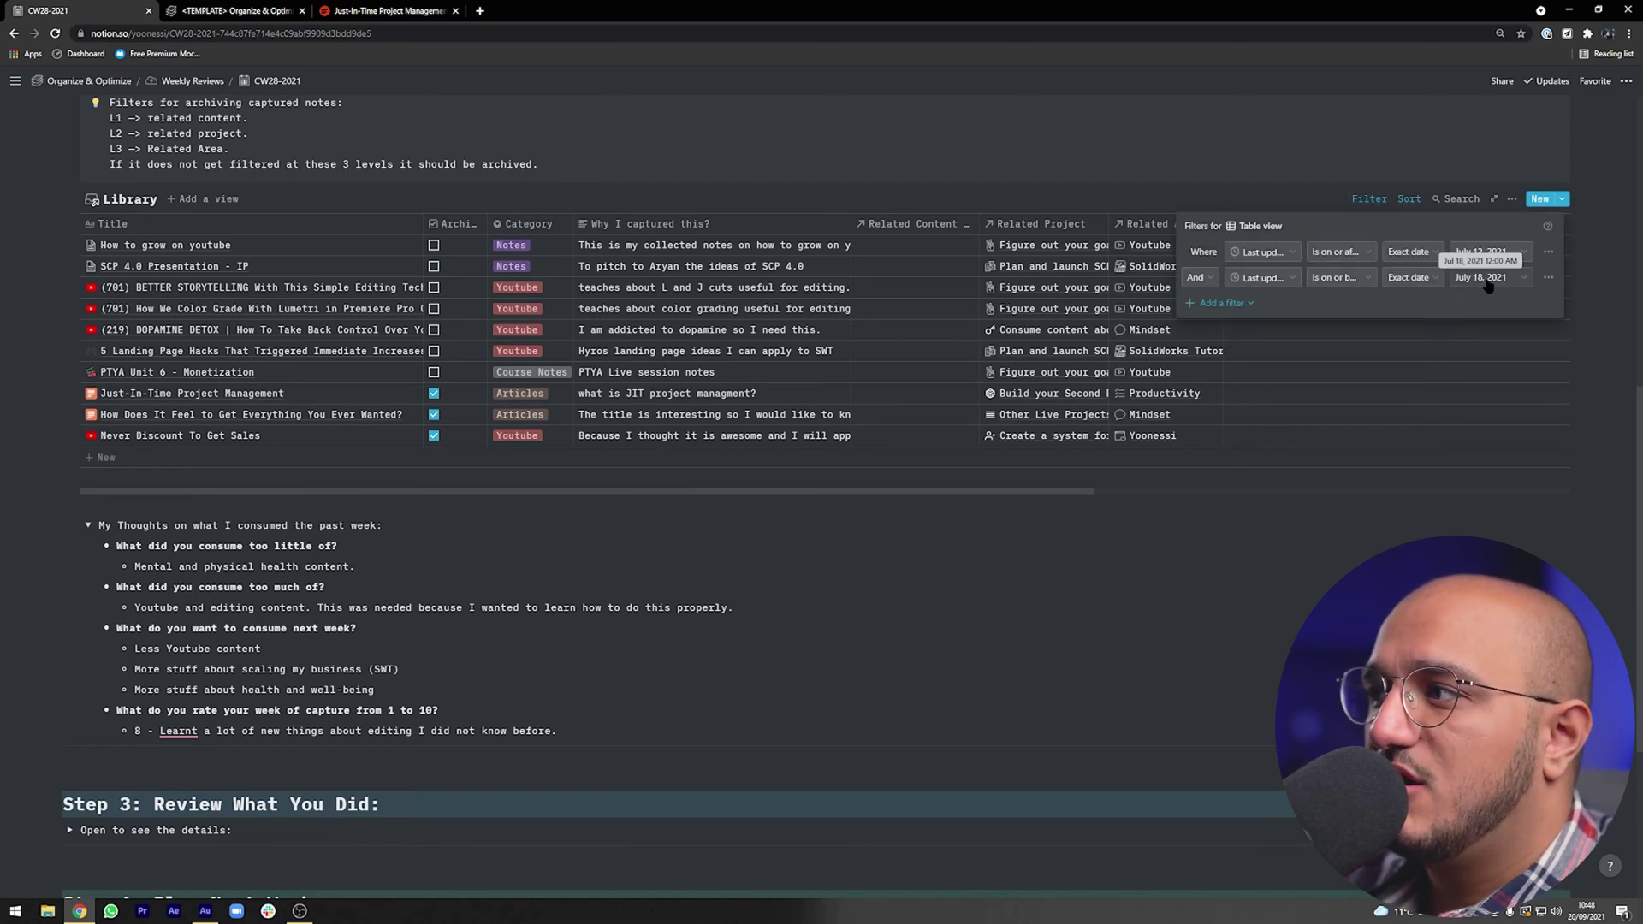
click(241, 187)
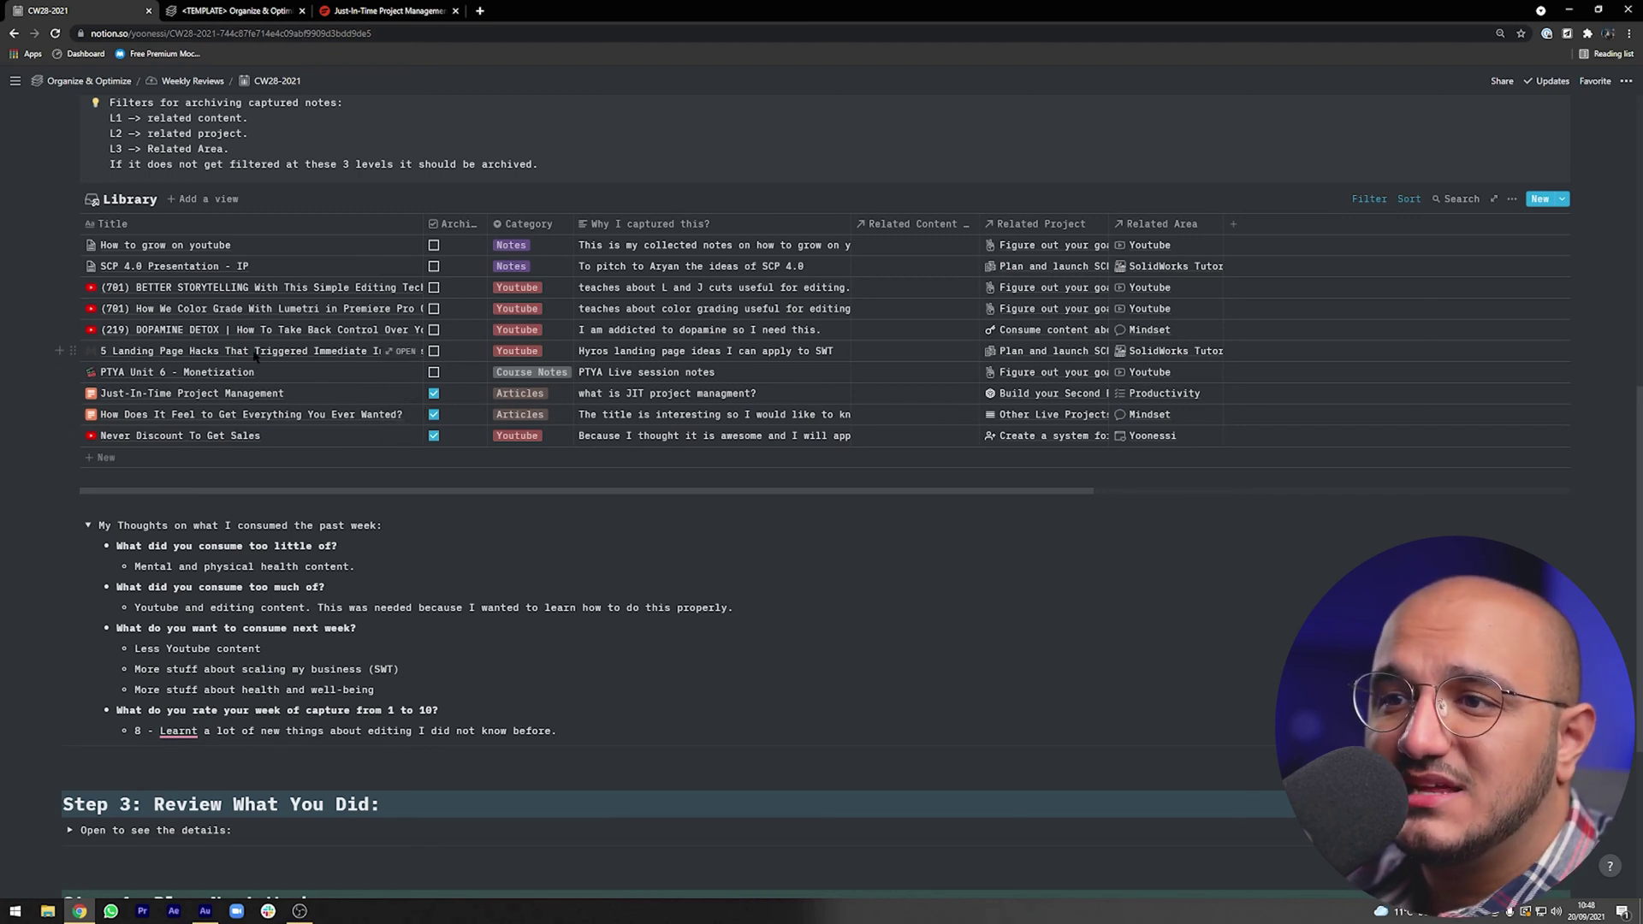
- Archive the "5 Landing Page Hacks" and "PTYA Unit 6 - Monetization" entries in the weekly review's Library table
click(433, 351)
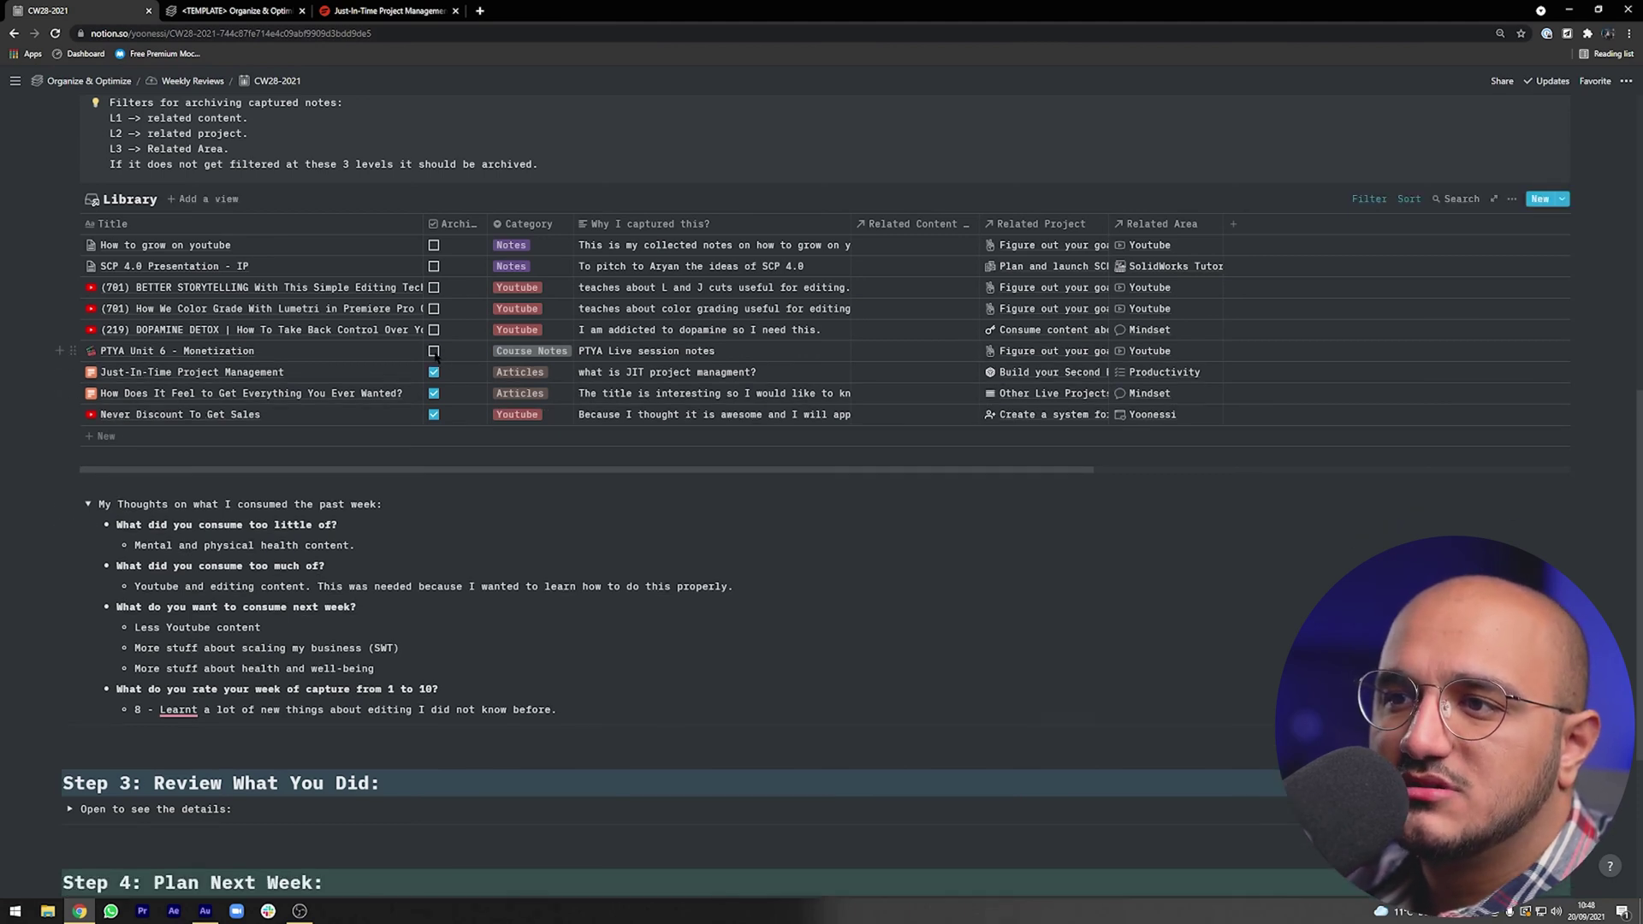
click(434, 351)
scroll(1014, 631, up, 3)
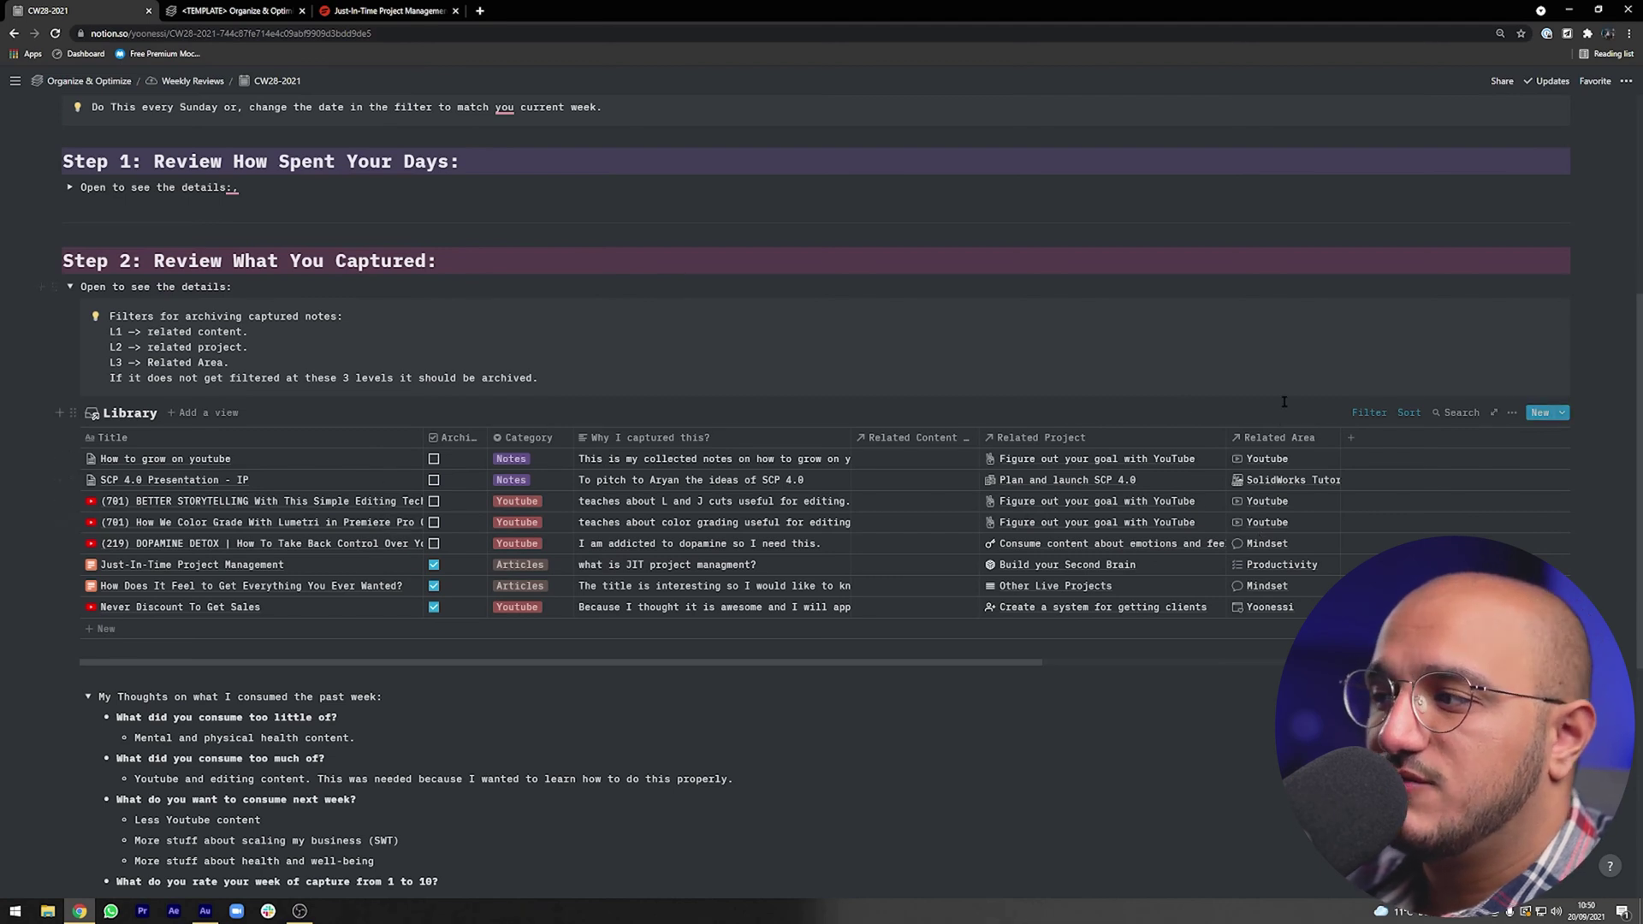
- Review the answers under "My Thoughts on what I consumed the past week" in the weekly review
scroll(351, 611, down, 2)
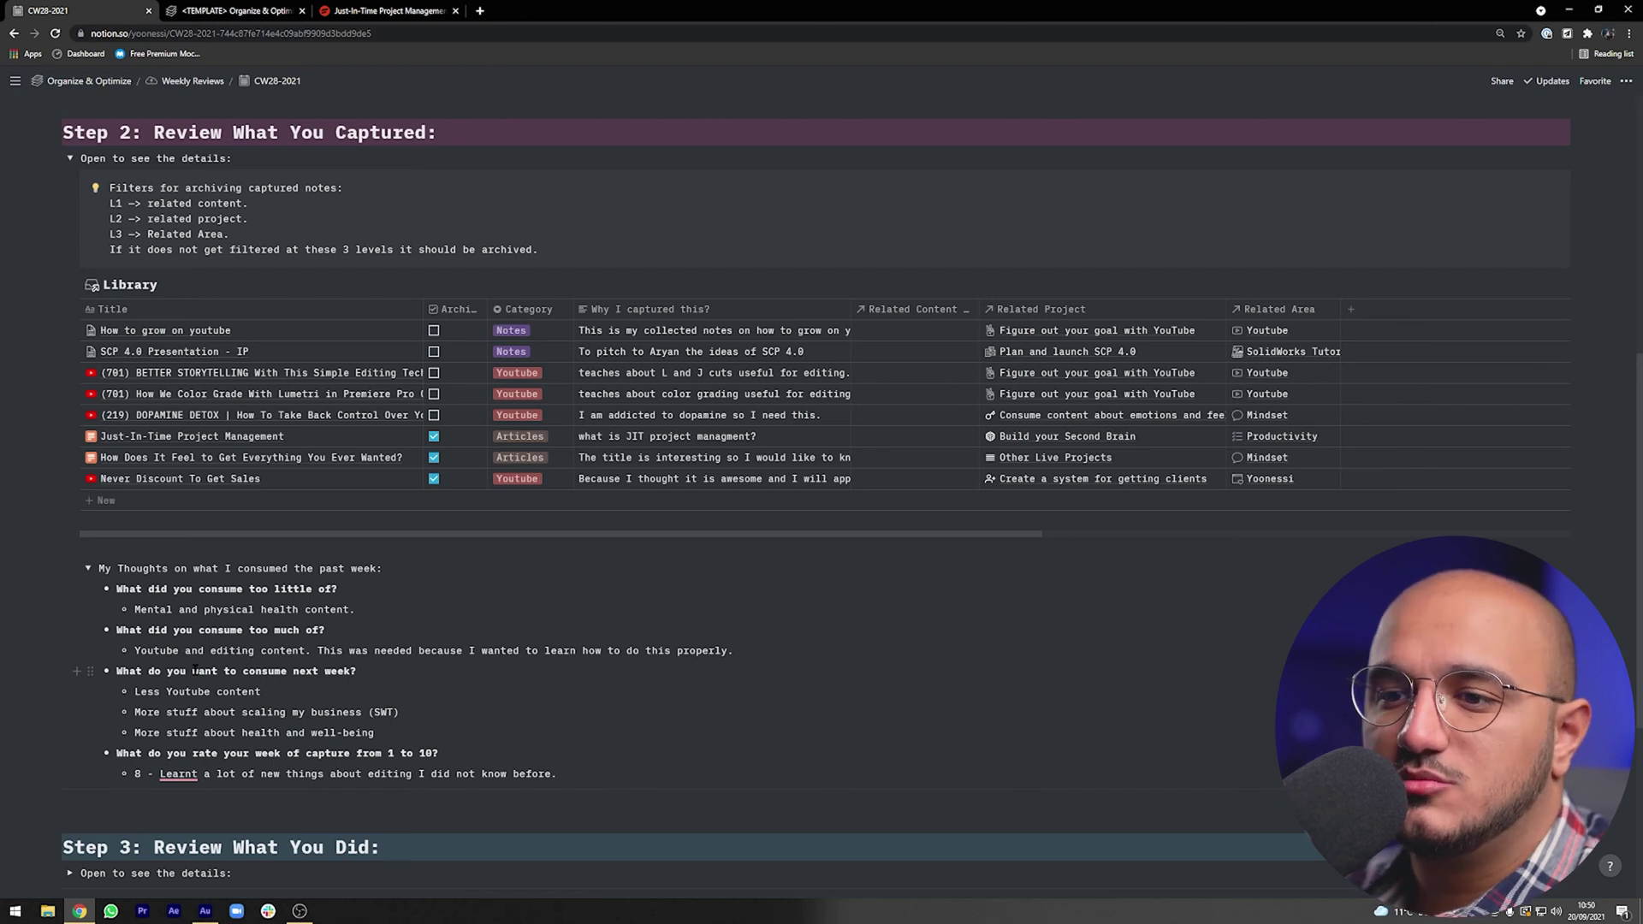
right_click(180, 774)
click(302, 651)
scroll(256, 650, down, 1)
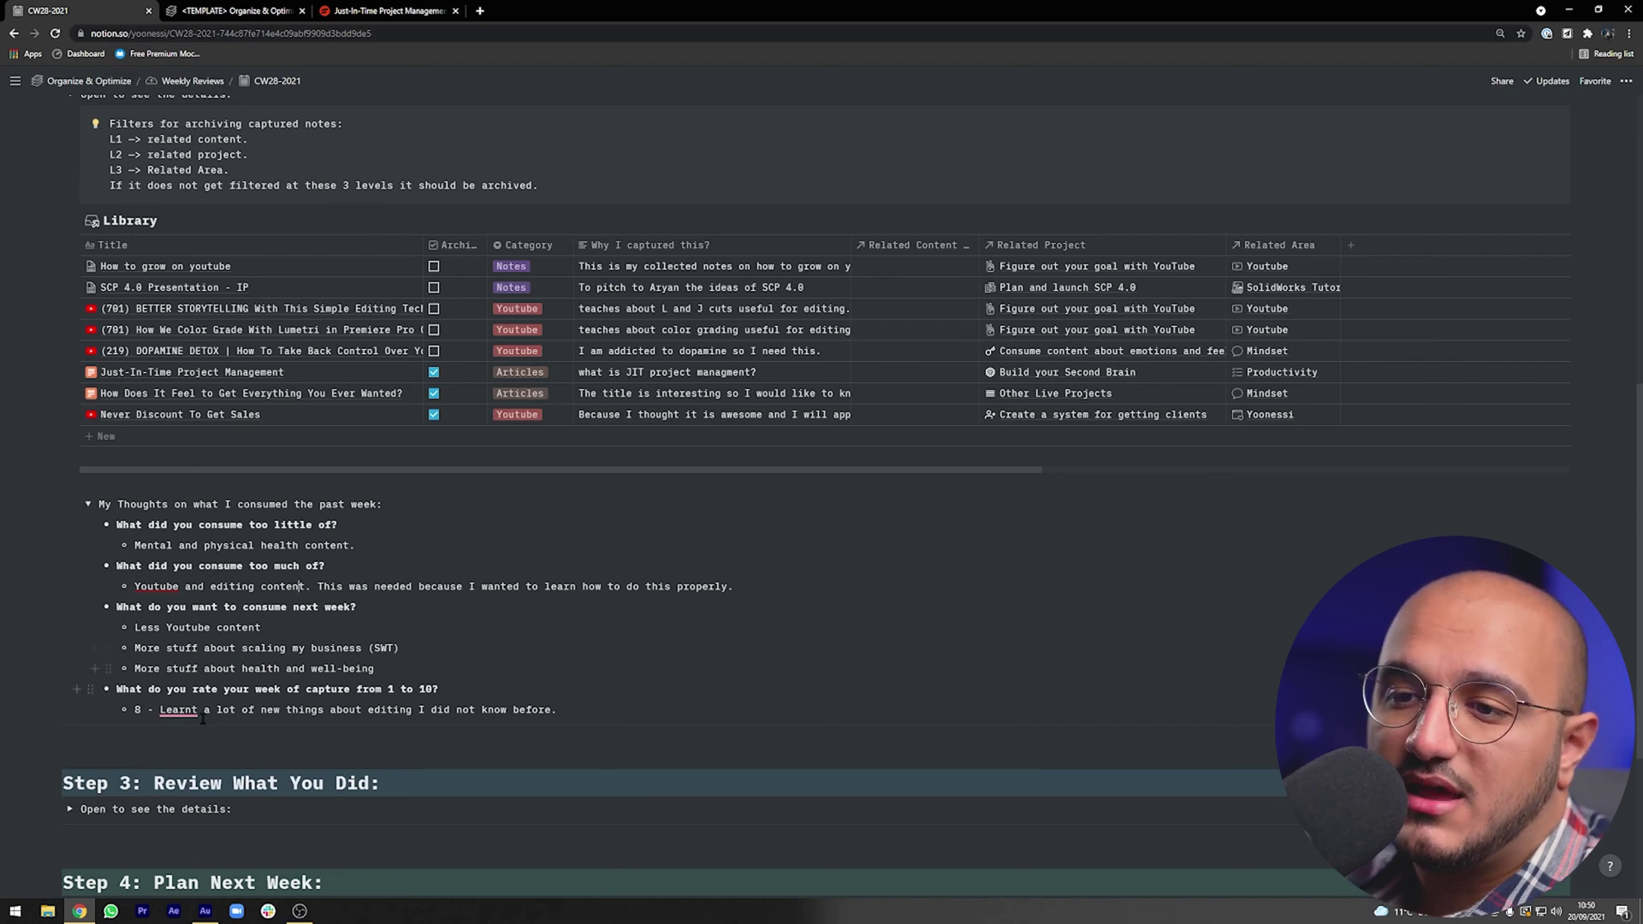
right_click(178, 710)
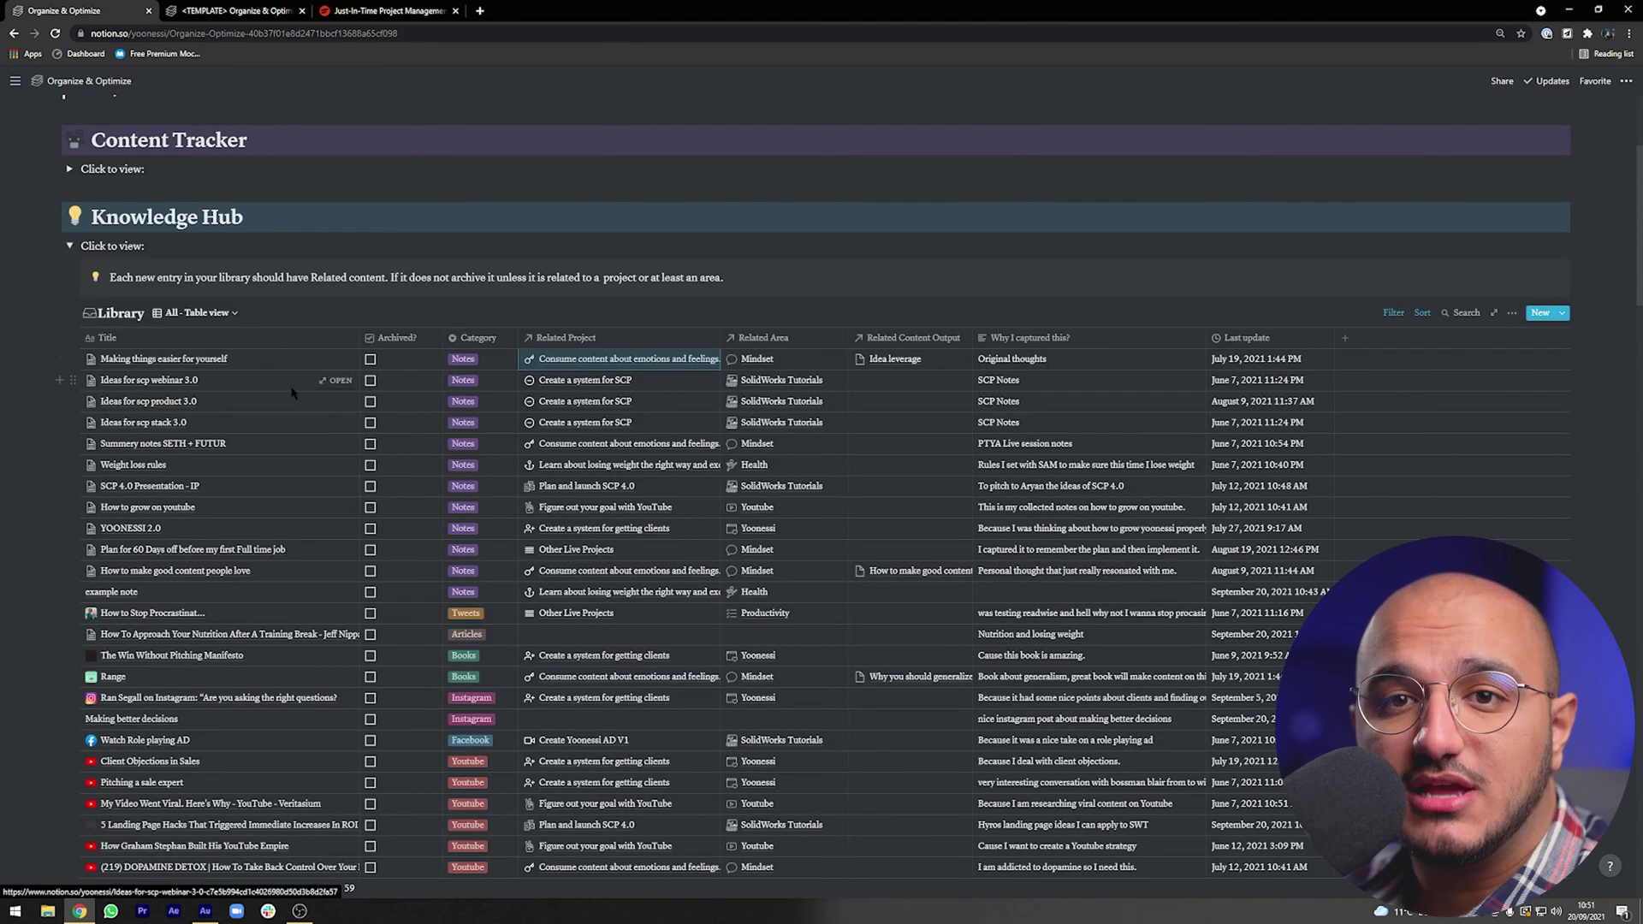
- Collapse the Knowledge Hub and open the project related to "Making things easier for yourself", about emotions and feelings, as a full page
click(583, 355)
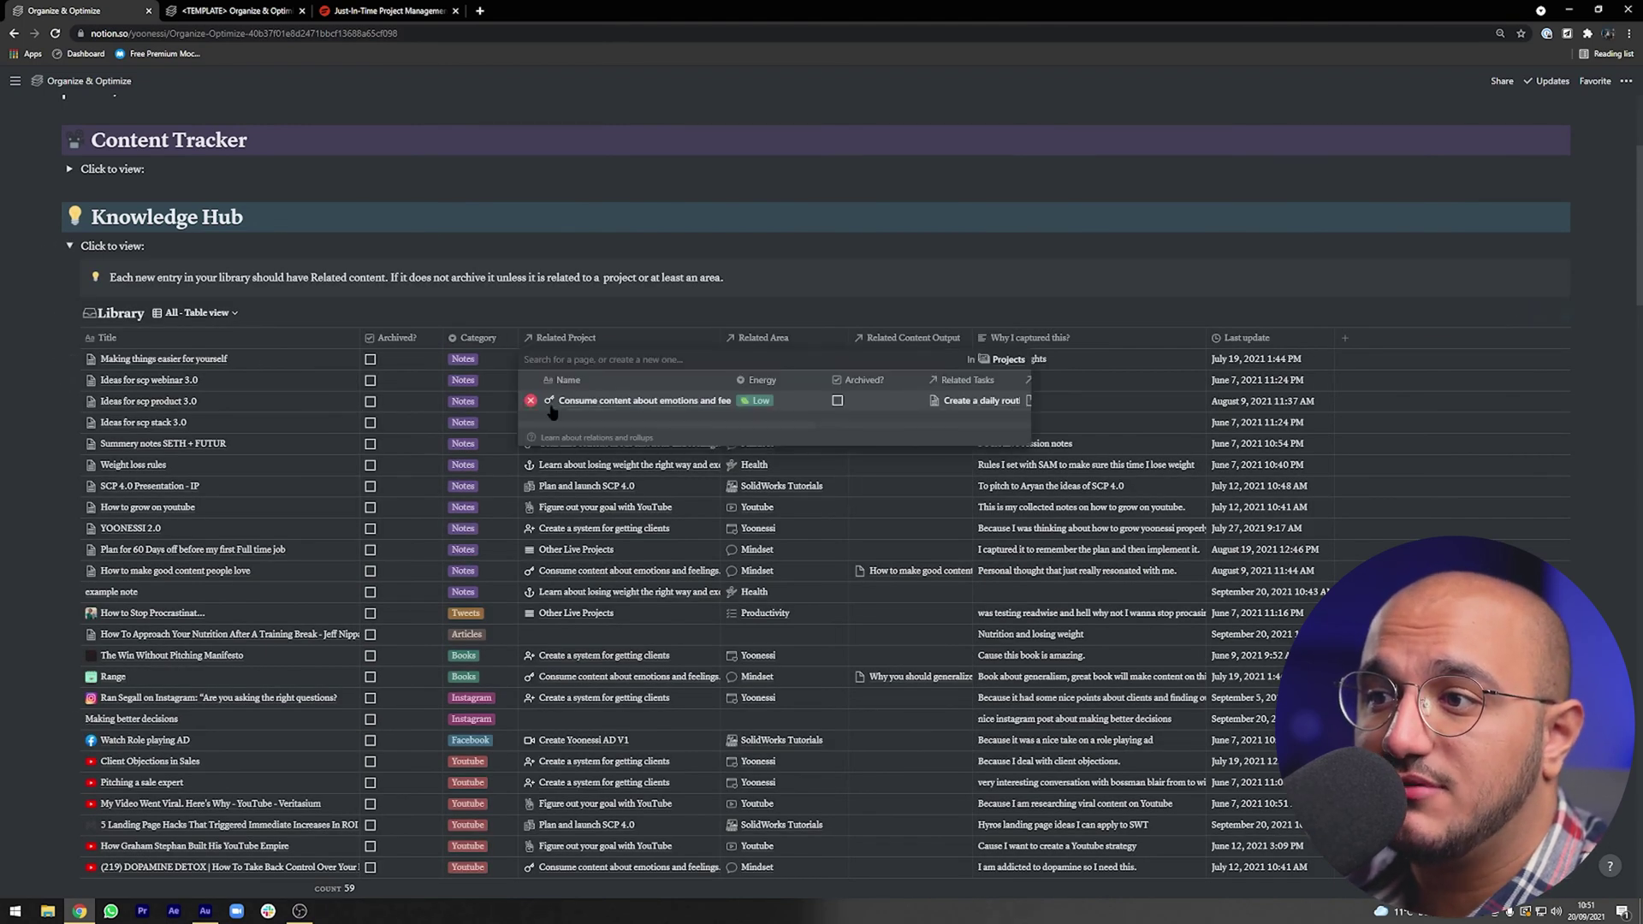
key(Escape)
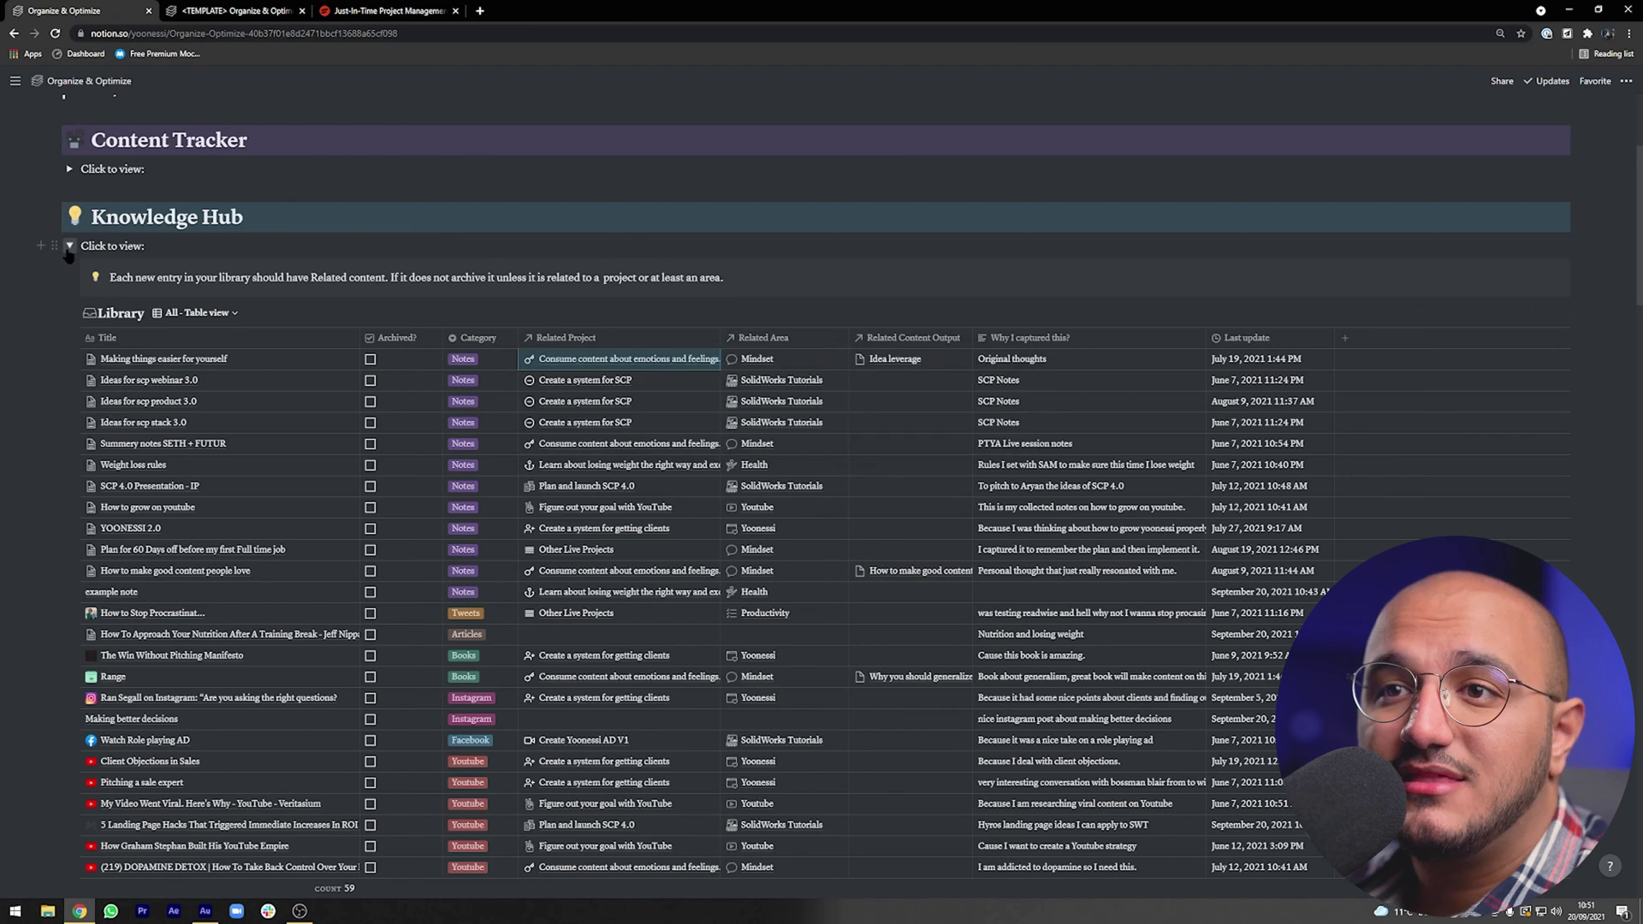
click(69, 245)
scroll(377, 369, down, 3)
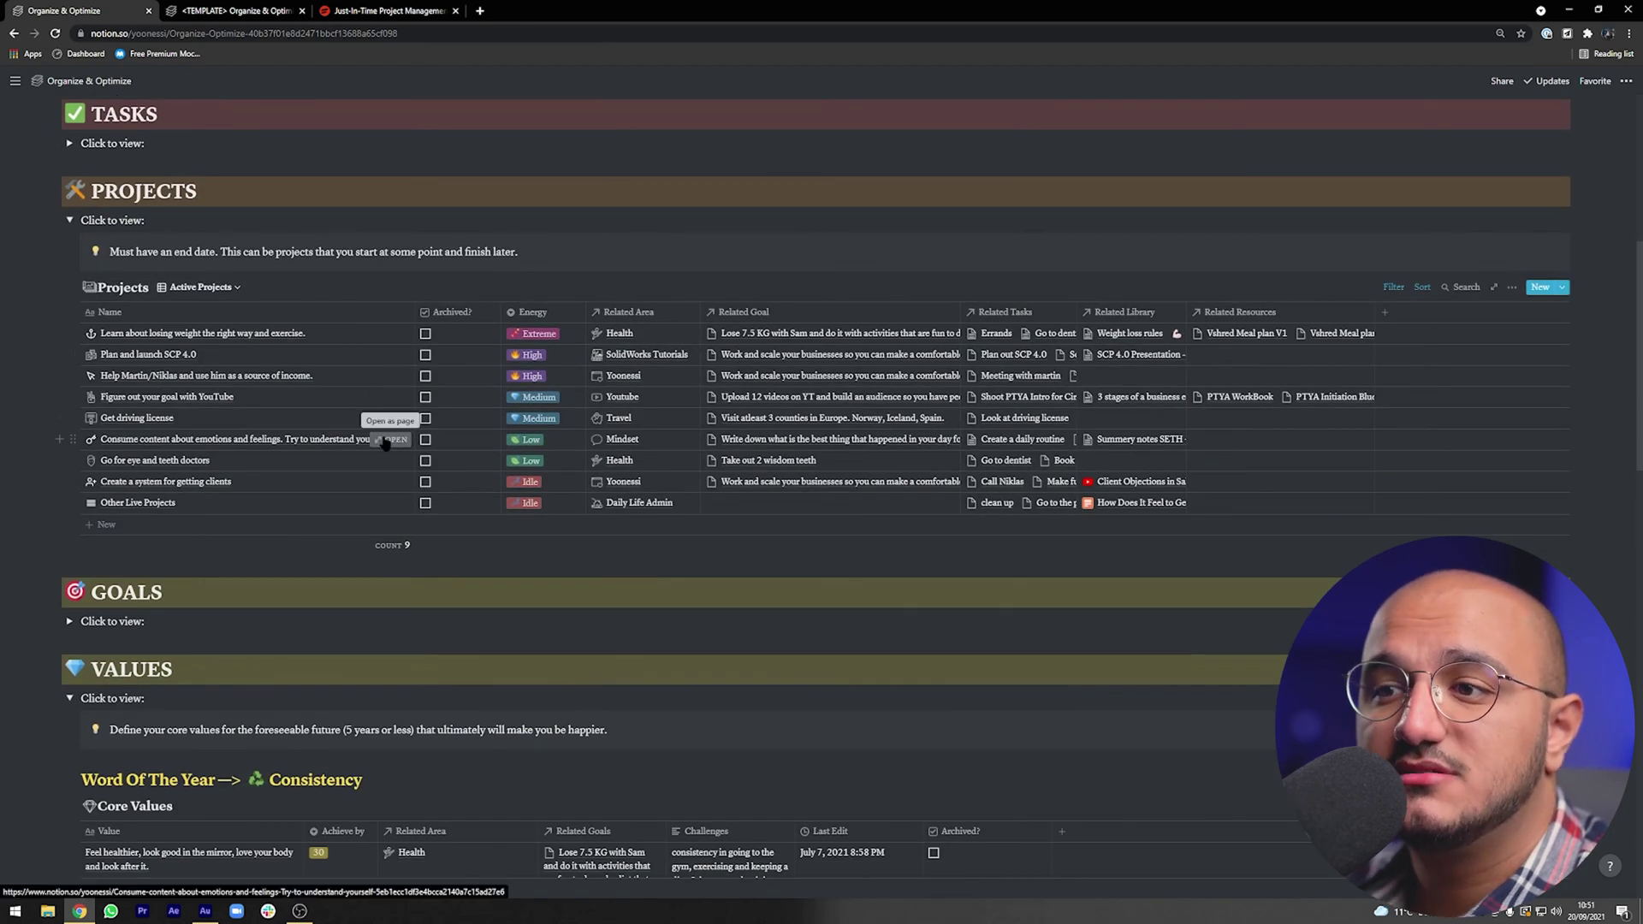
click(389, 440)
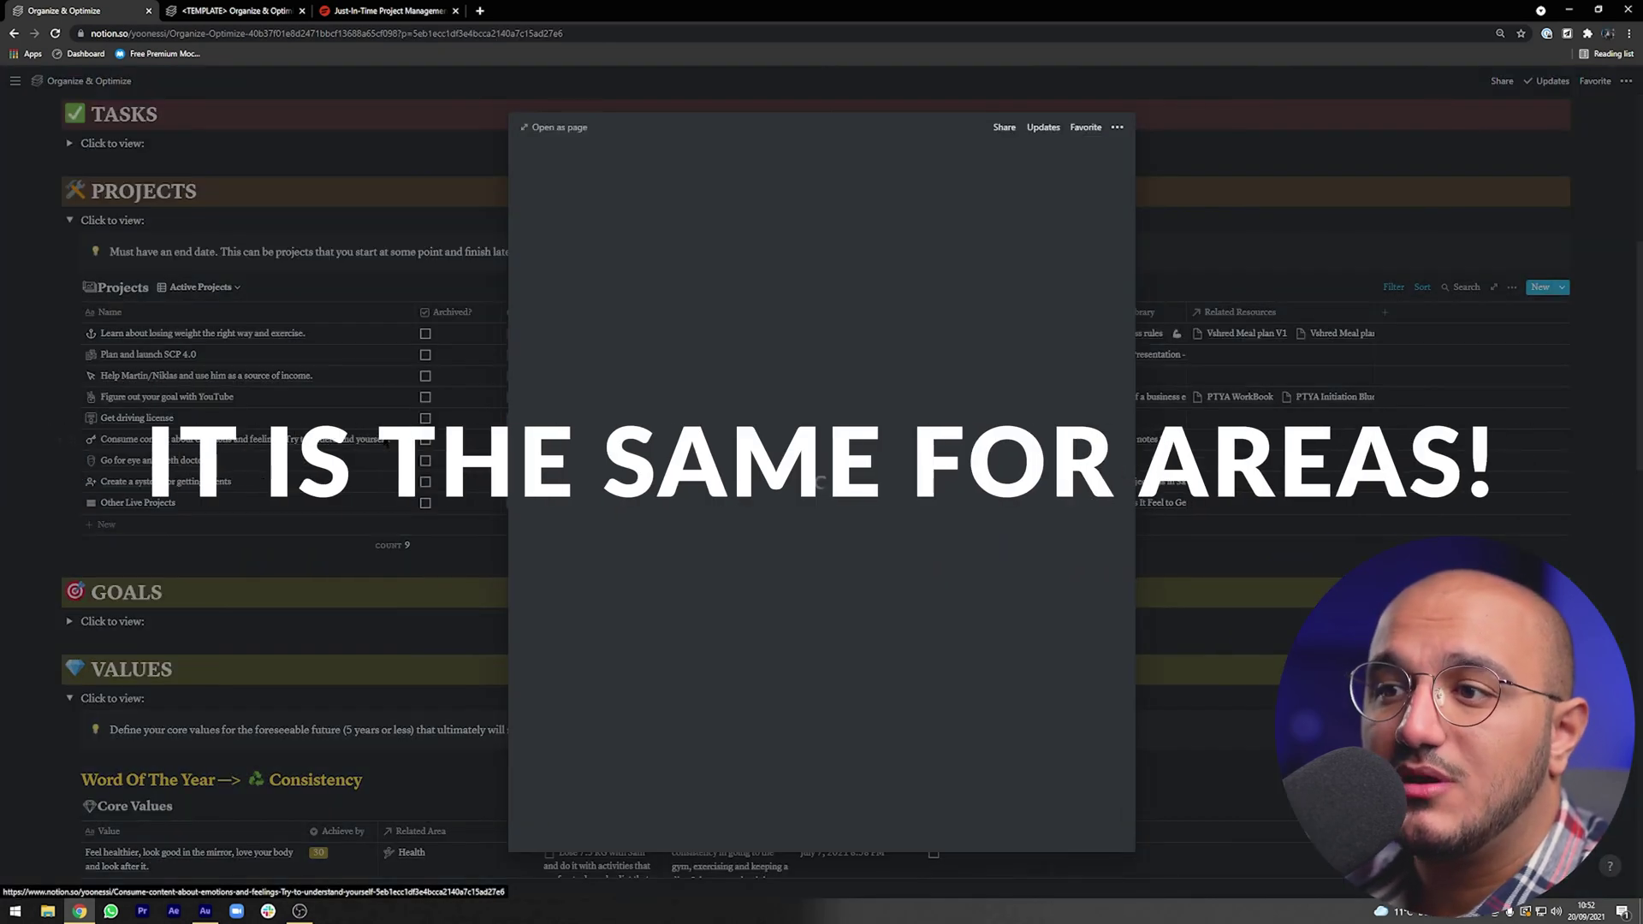
click(569, 130)
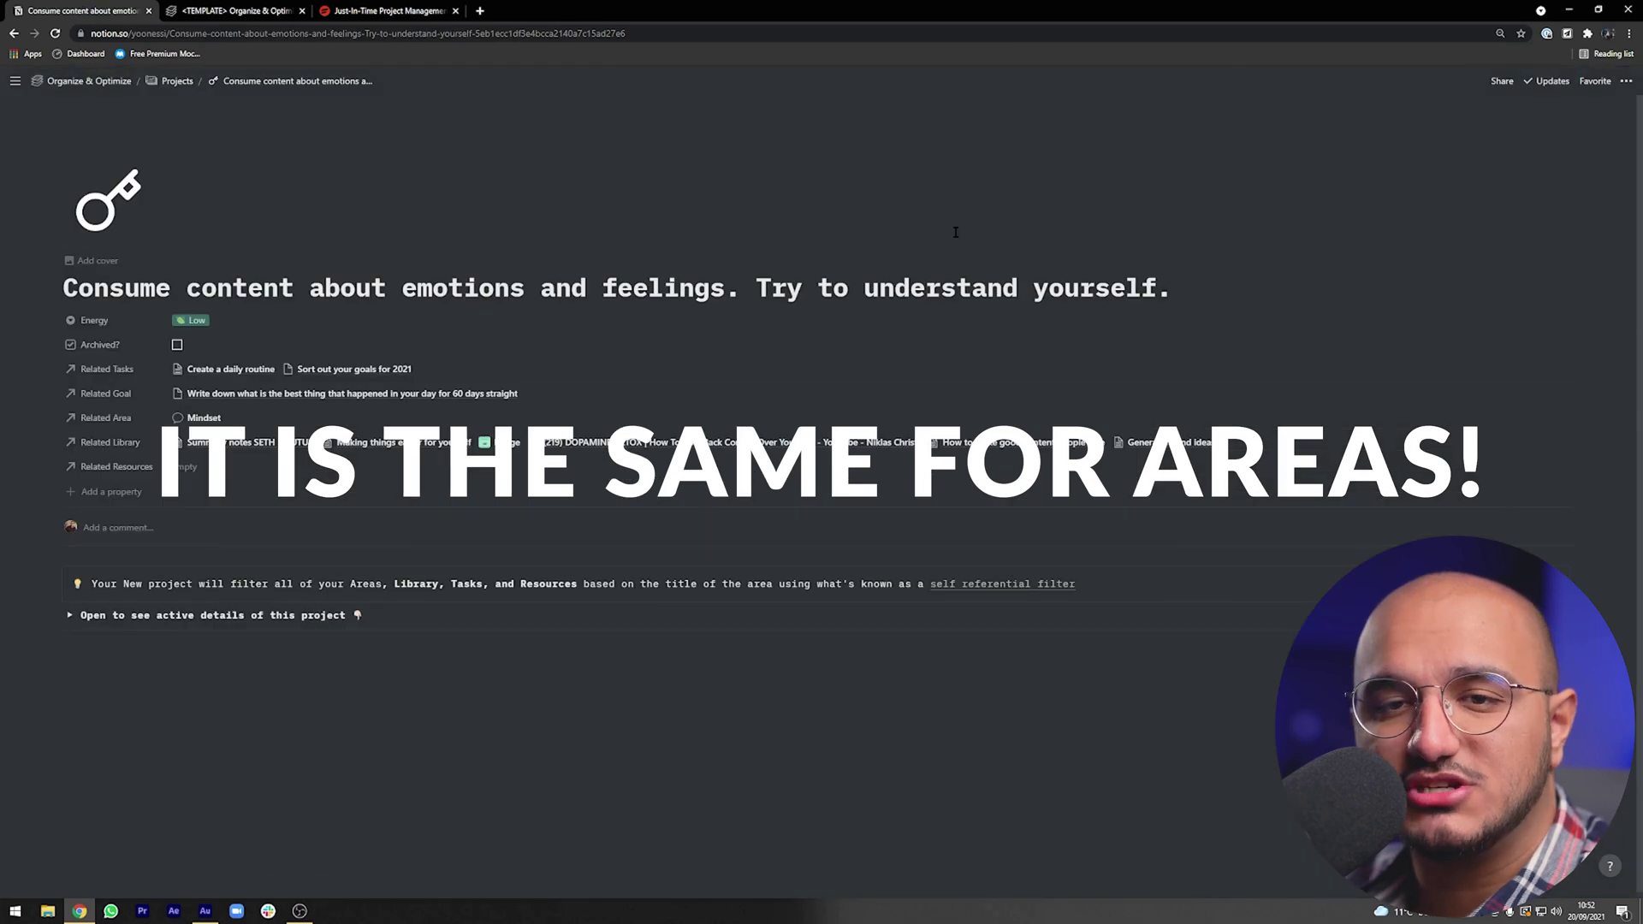
- Open the Library note "Making things easier for yourself" from the project's details and go to its related content page "Idea leverage"
scroll(614, 480, down, 2)
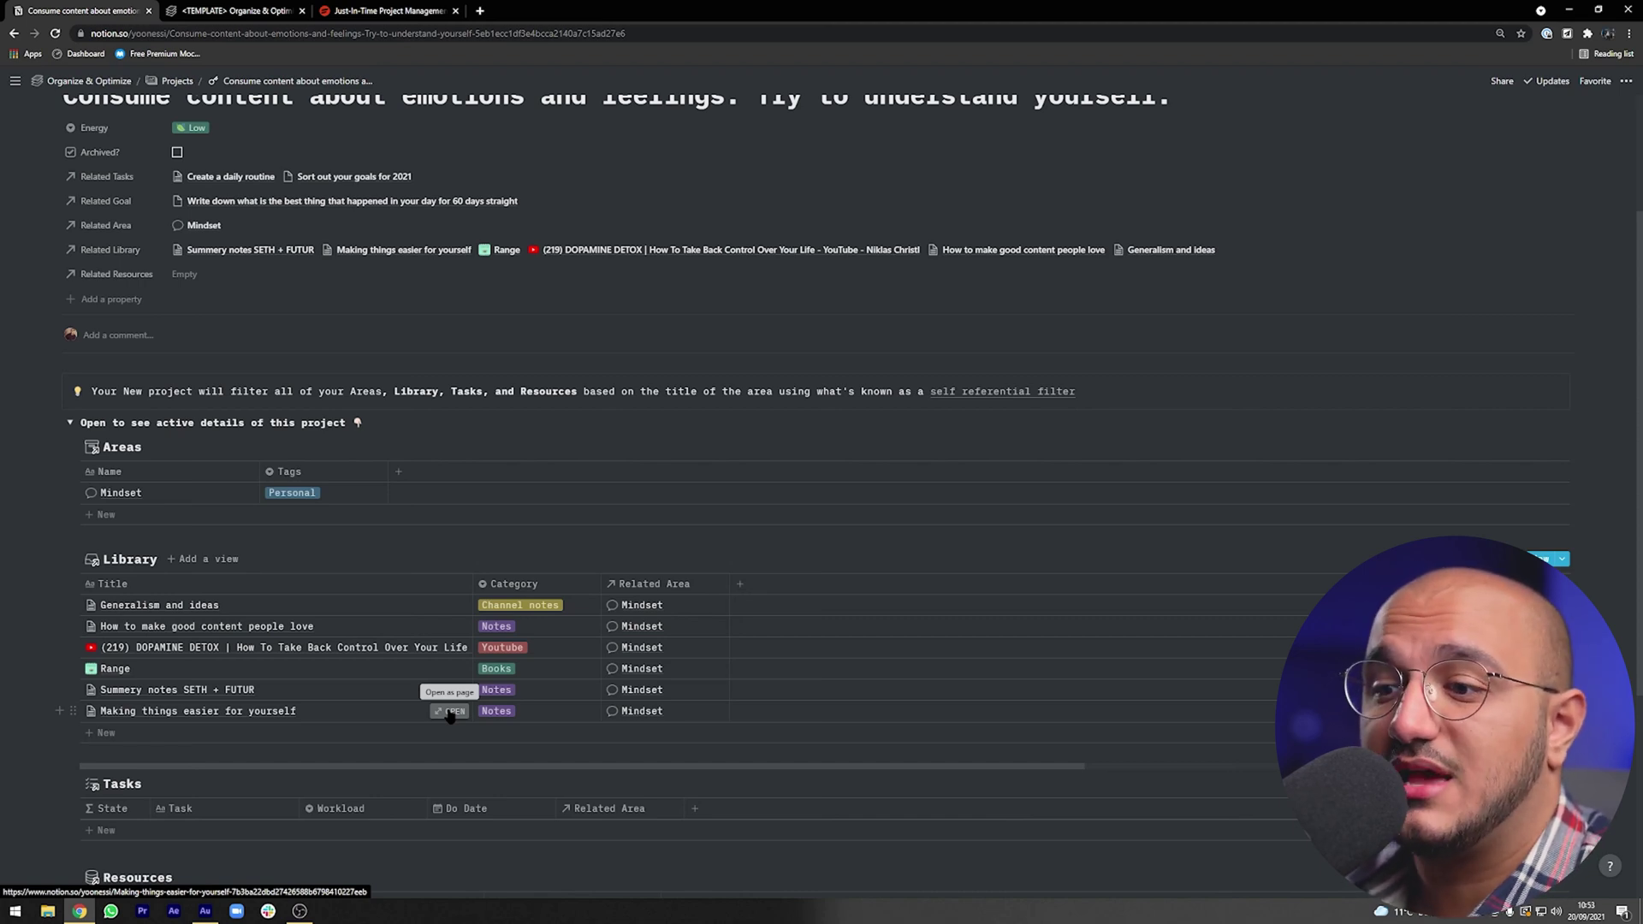
click(450, 712)
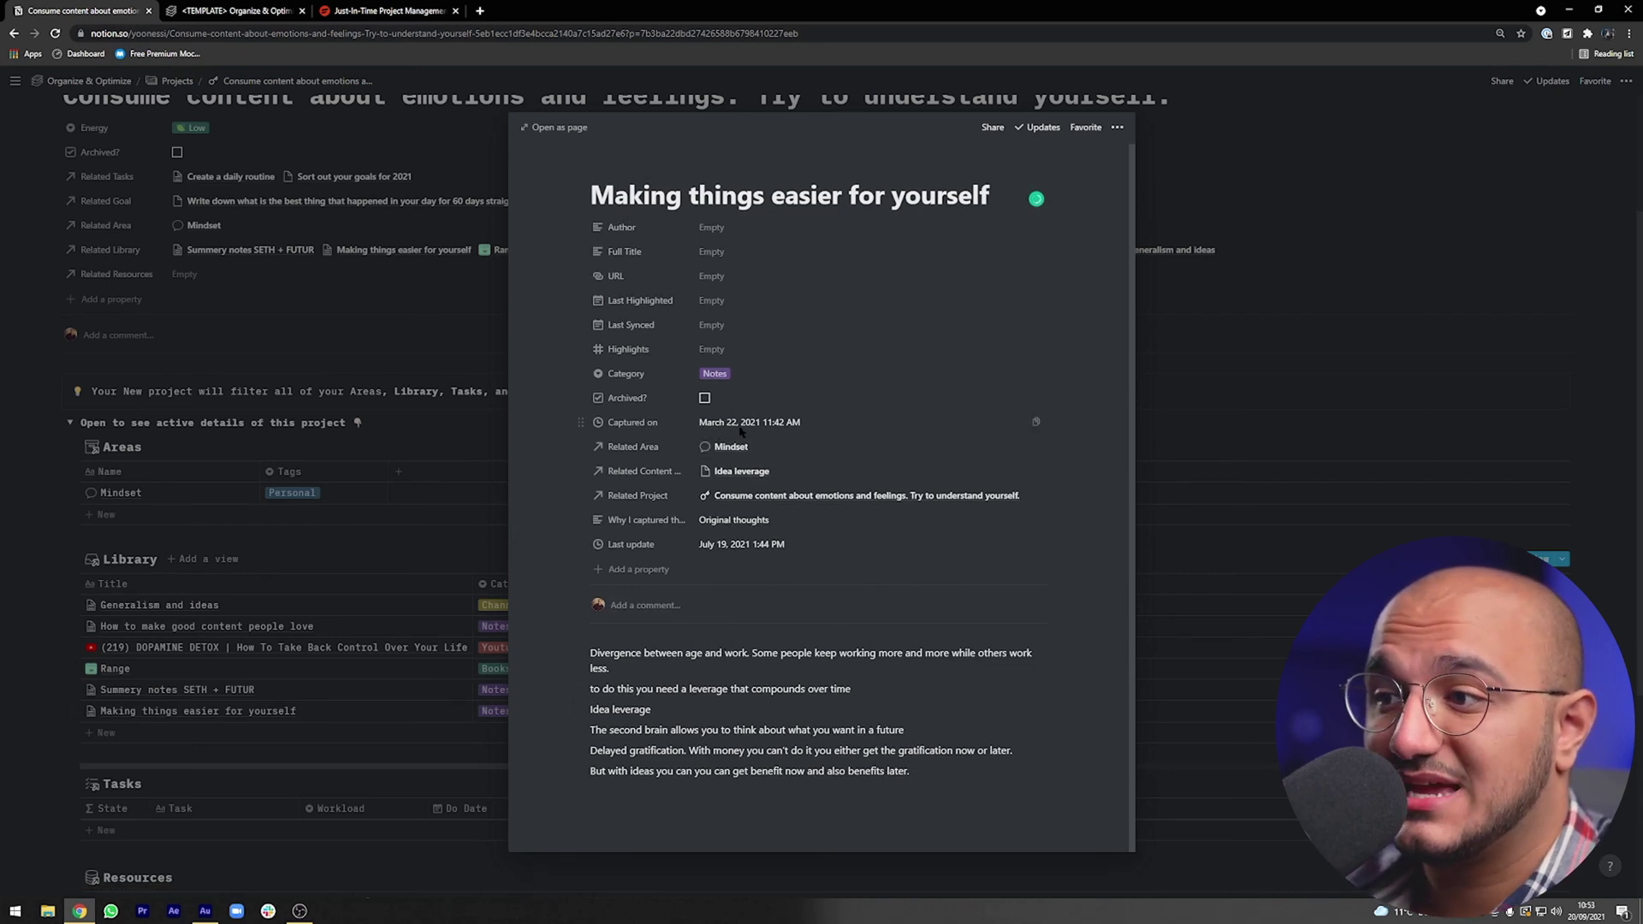
click(736, 792)
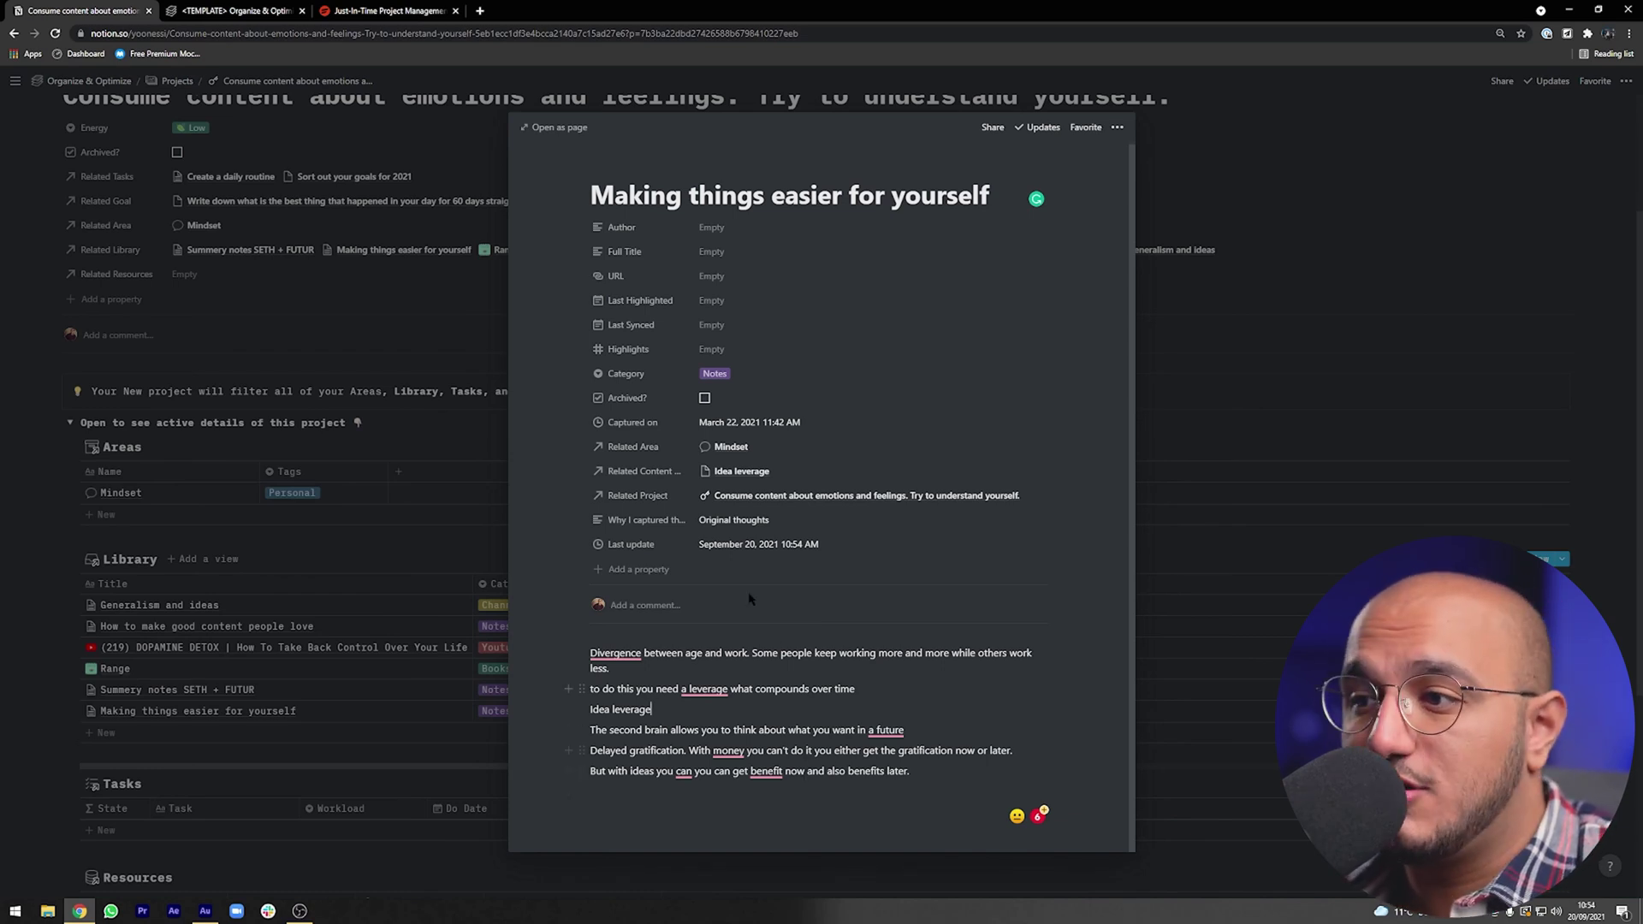
click(729, 473)
click(752, 515)
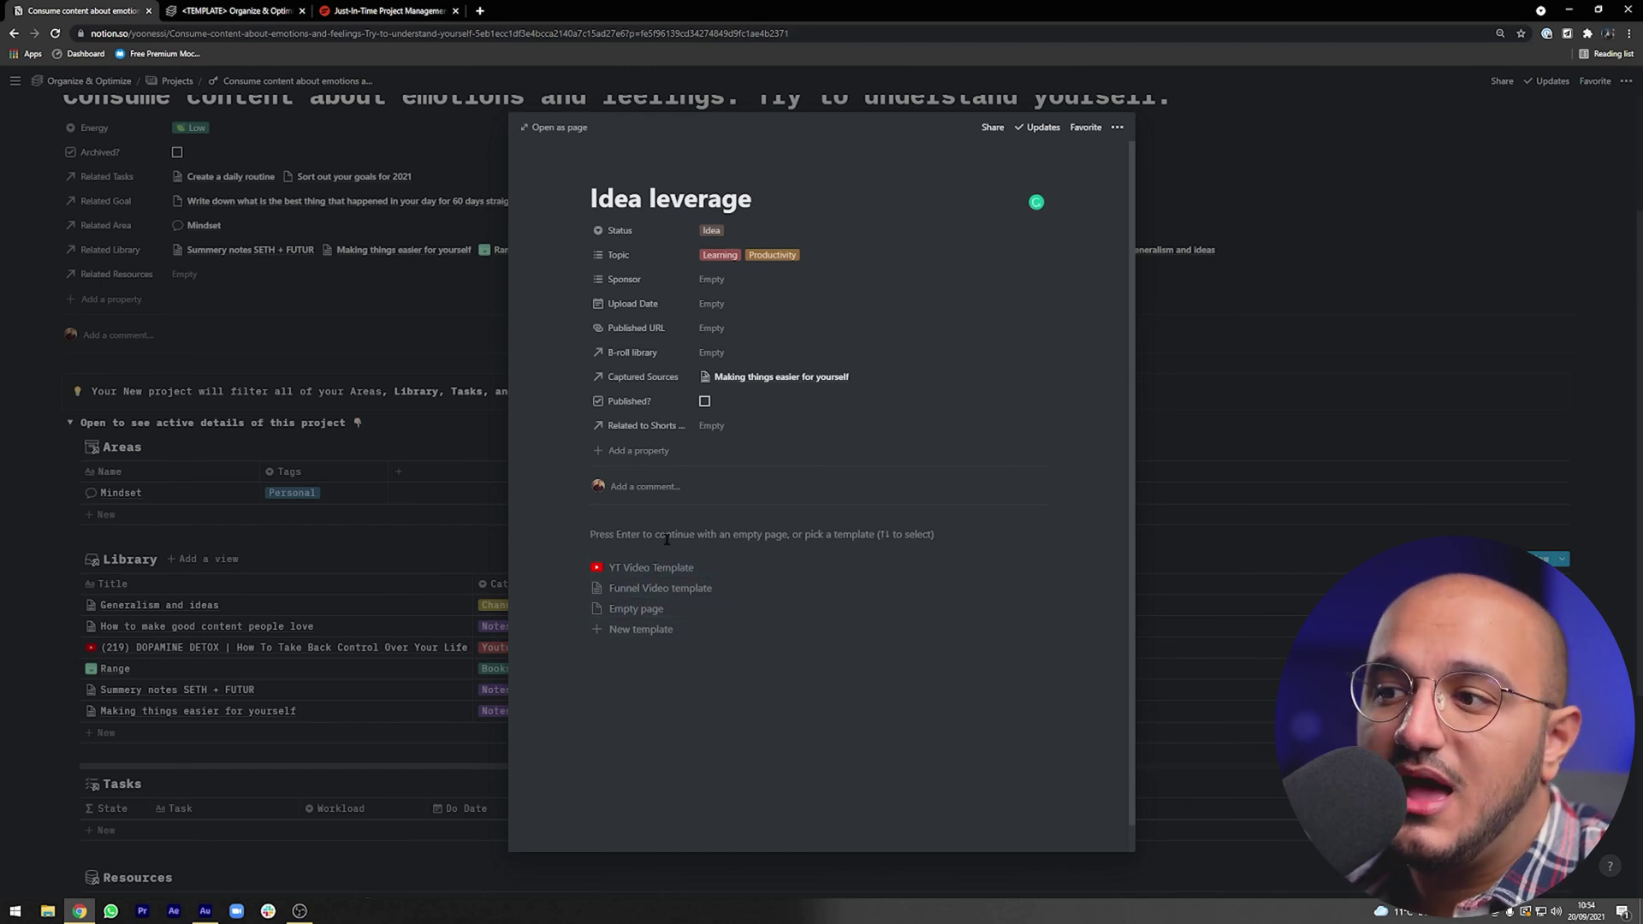
- Apply the YT Video Template to the "Idea leverage" page, expand Captured Sources and widen the Title column of its Library table
click(650, 568)
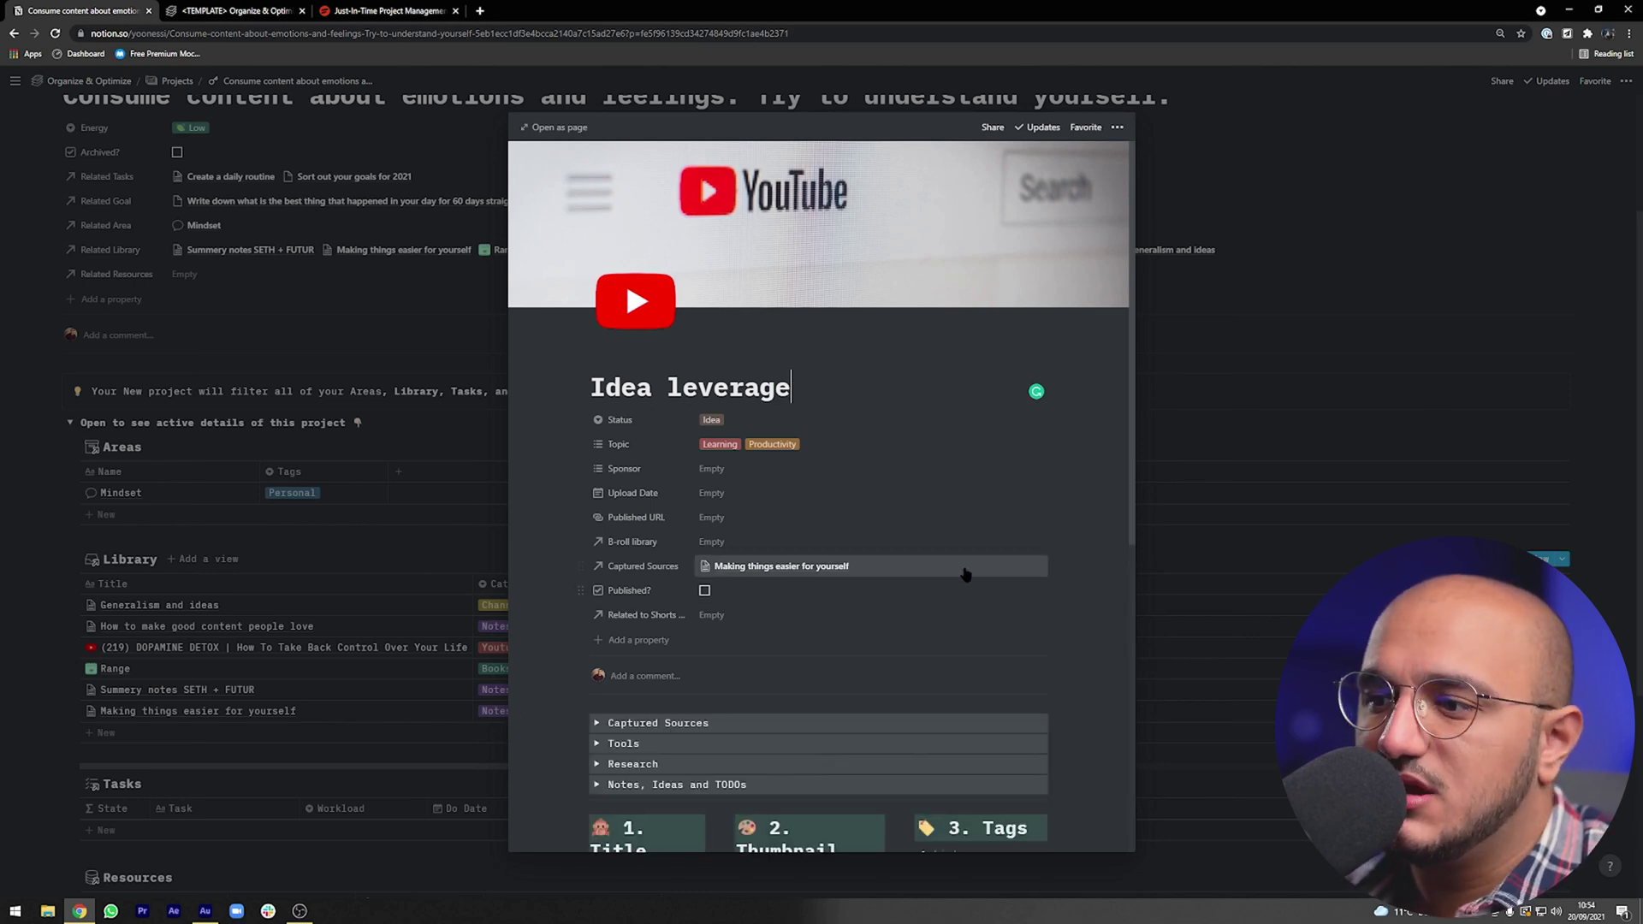
scroll(1087, 580, down, 5)
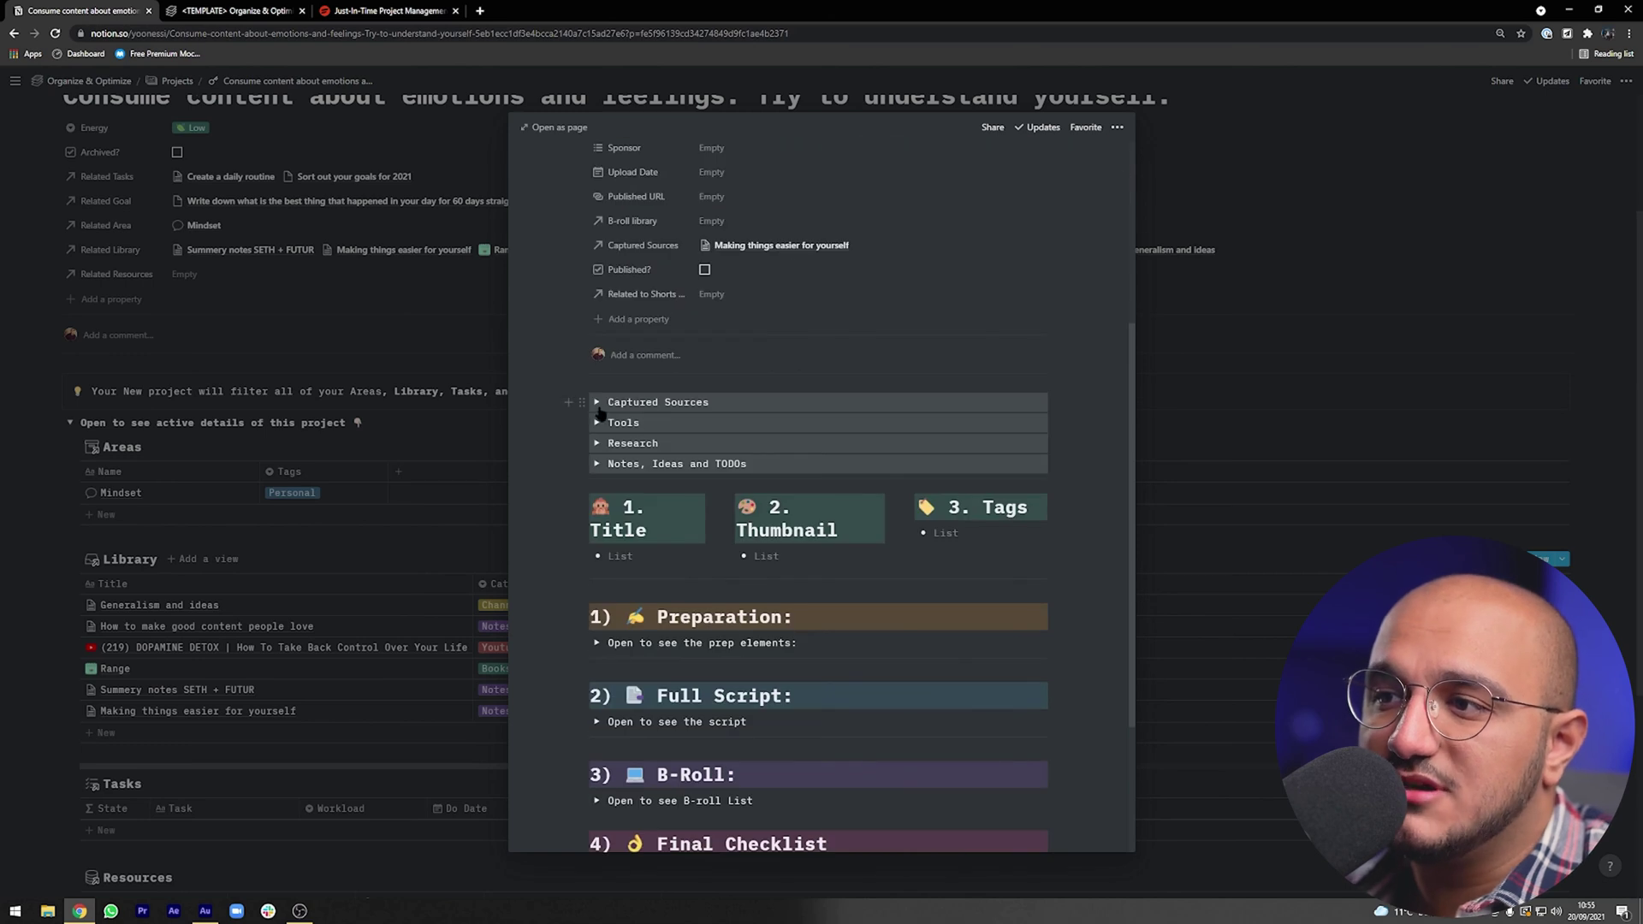
click(597, 404)
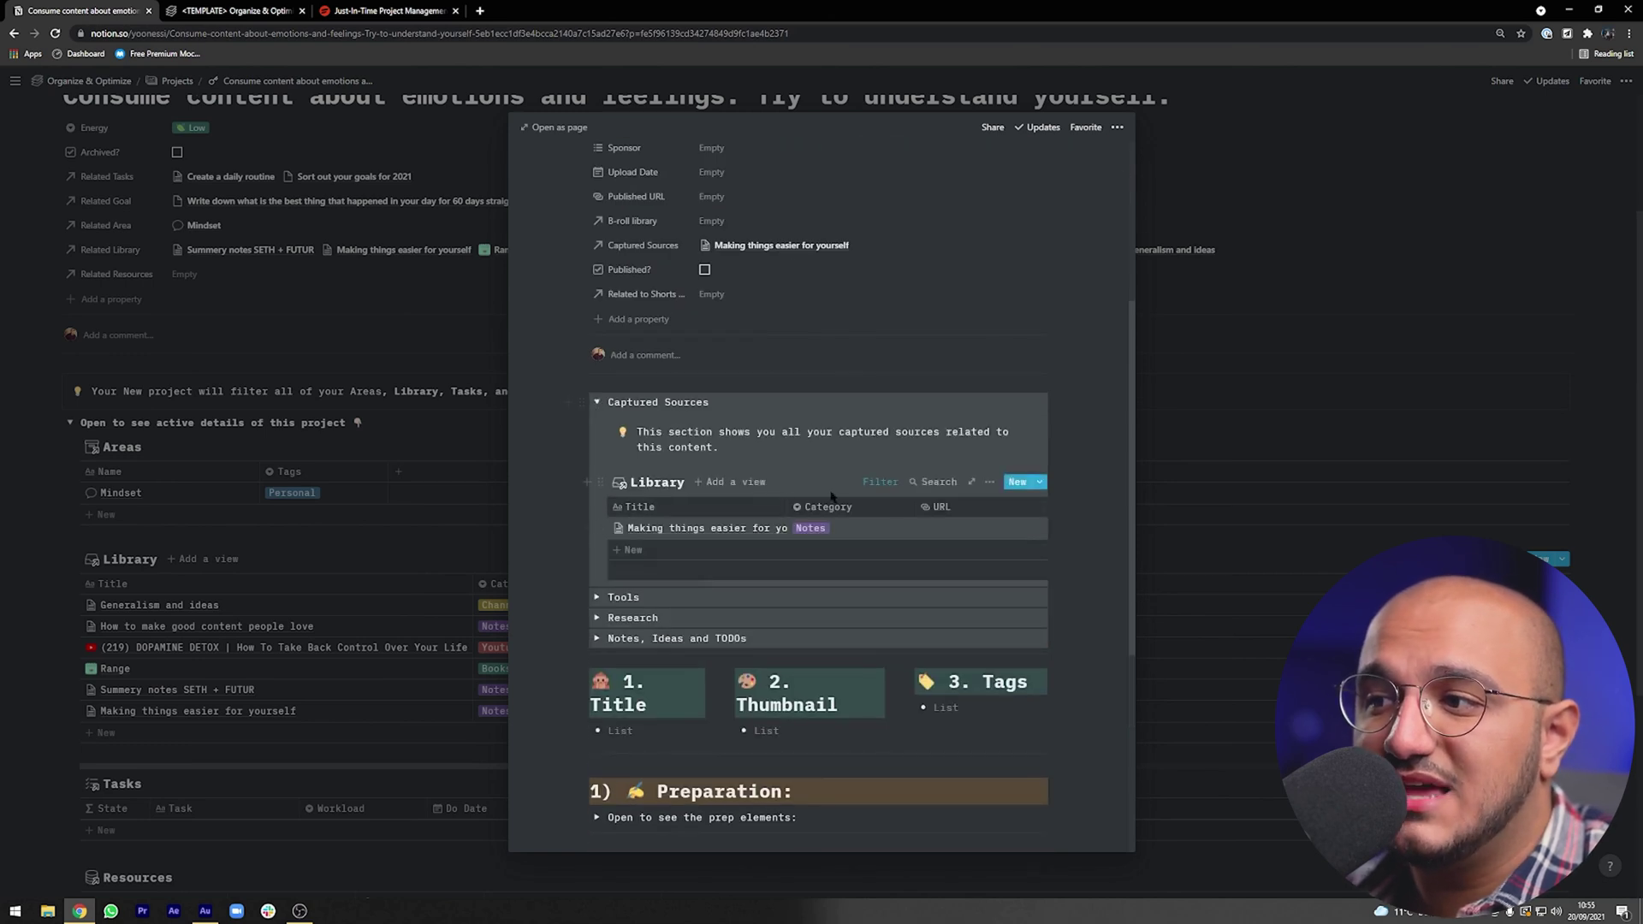
drag(789, 507, 847, 522)
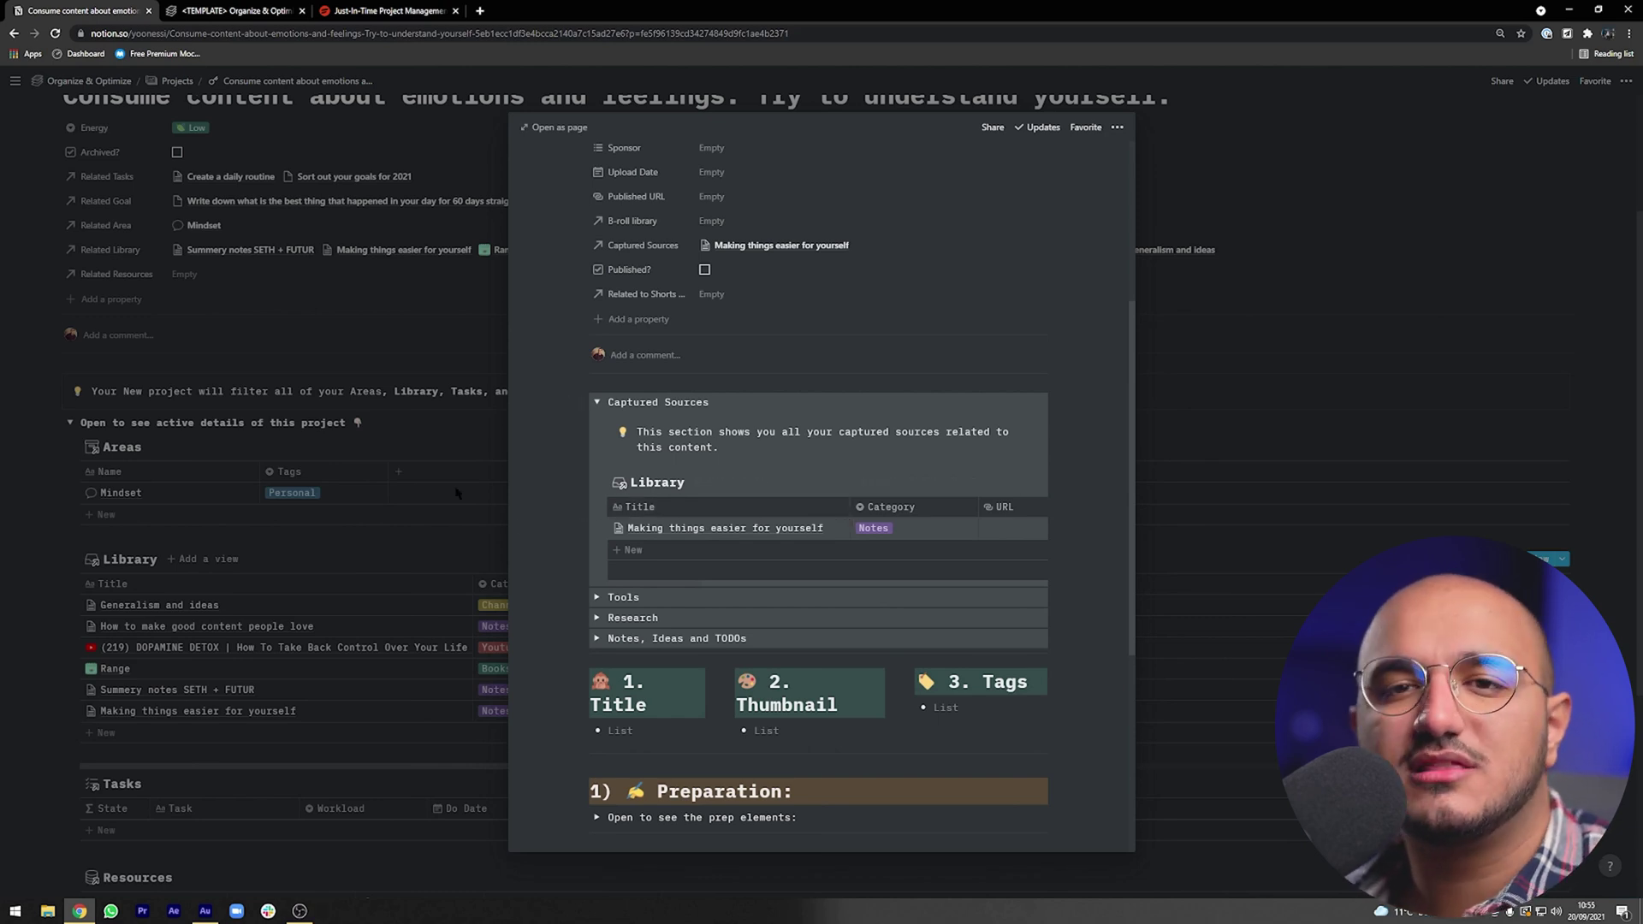
- Close the "Idea leverage" page and return through Projects to the main Organize & Optimize page
key(Escape)
scroll(161, 92, up, 3)
click(161, 88)
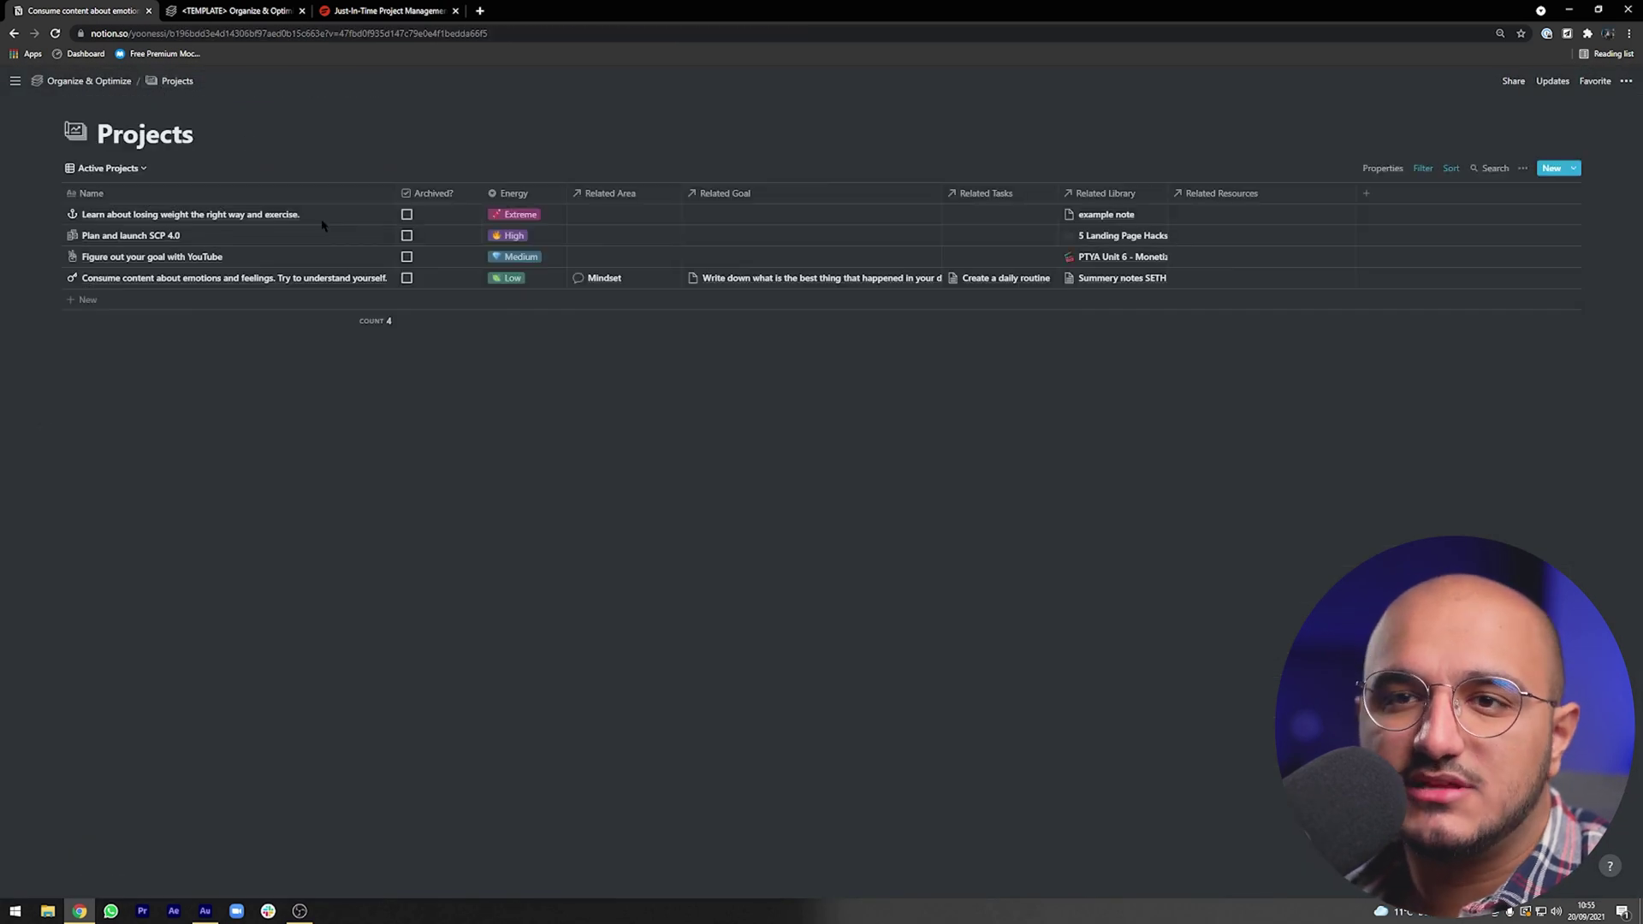
click(73, 89)
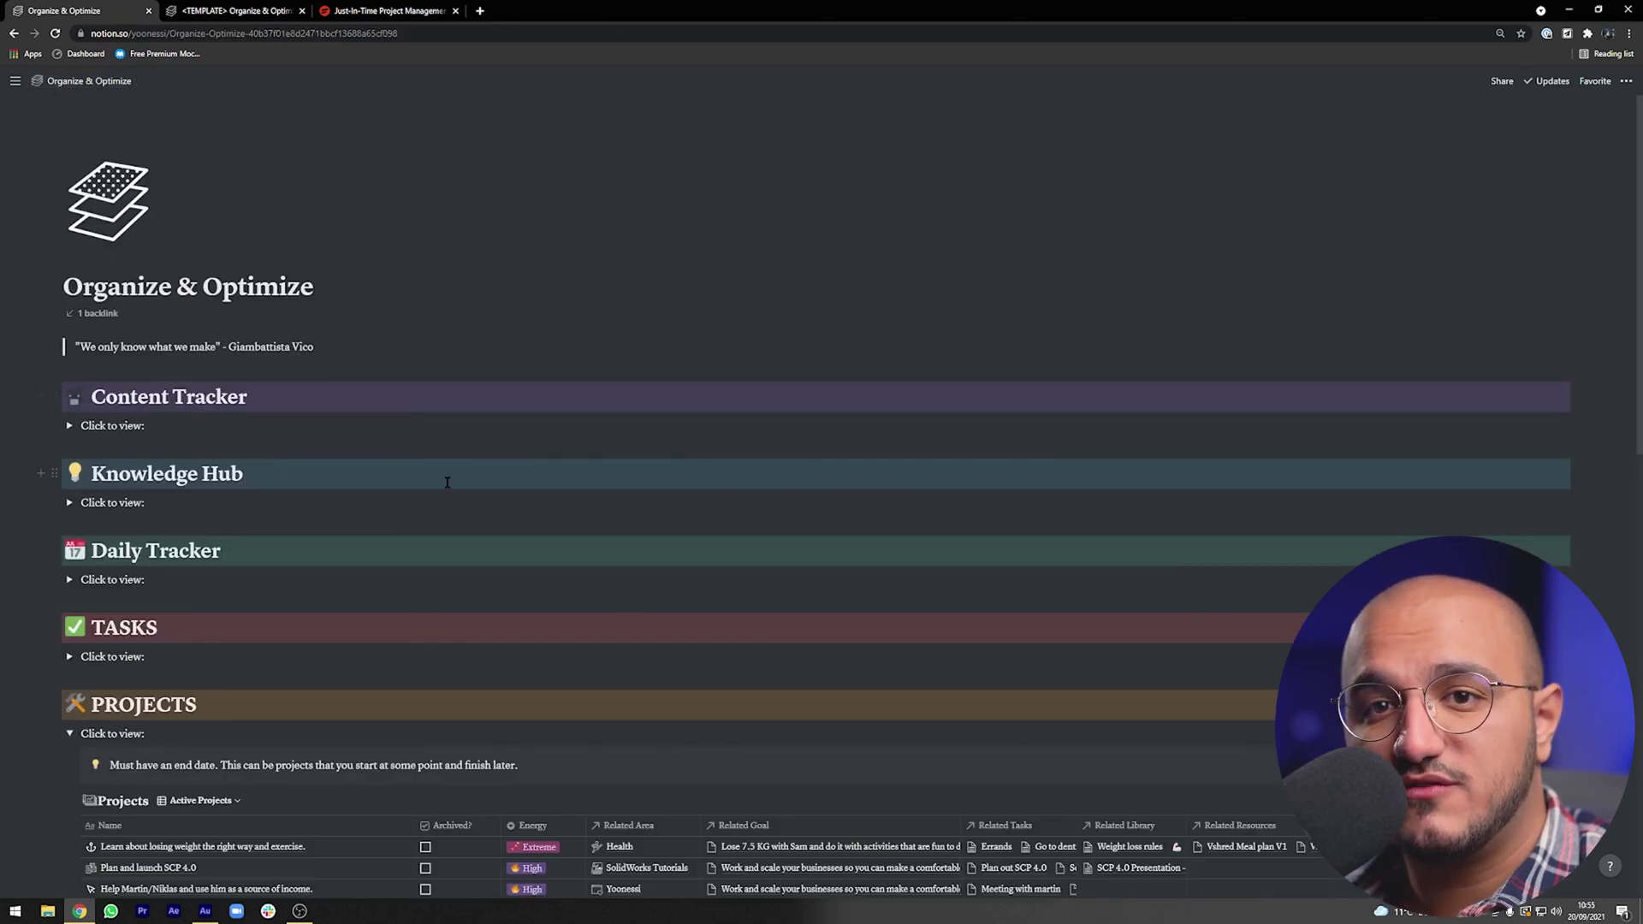
- Collapse the PROJECTS section and expand the Knowledge Hub to show its Library table
click(69, 733)
click(69, 503)
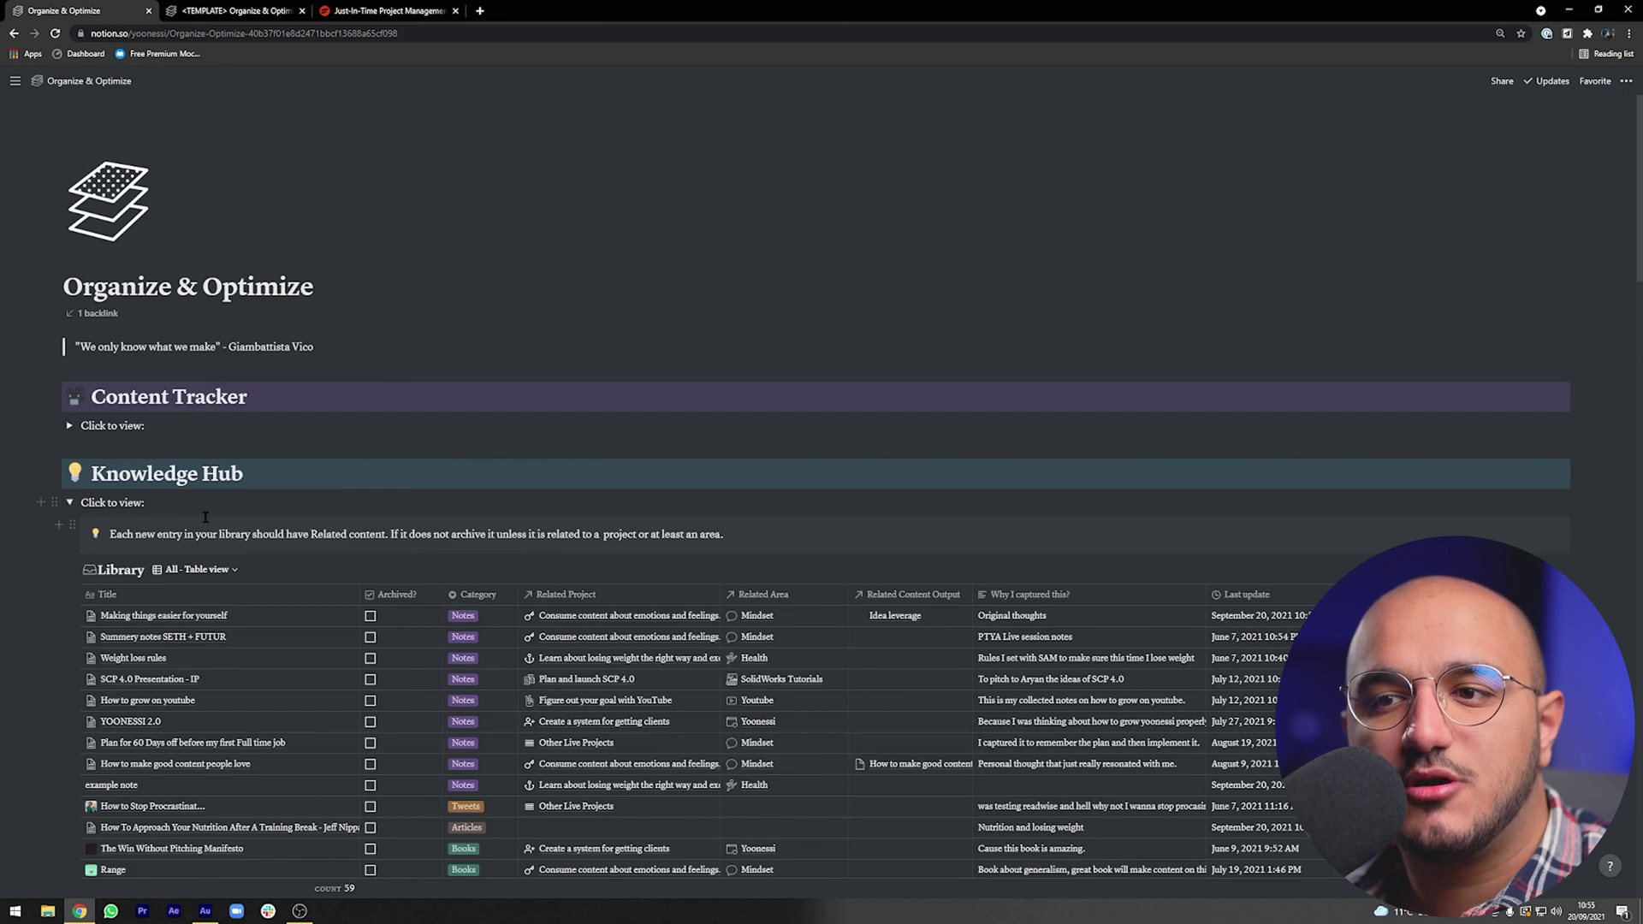
scroll(615, 580, down, 3)
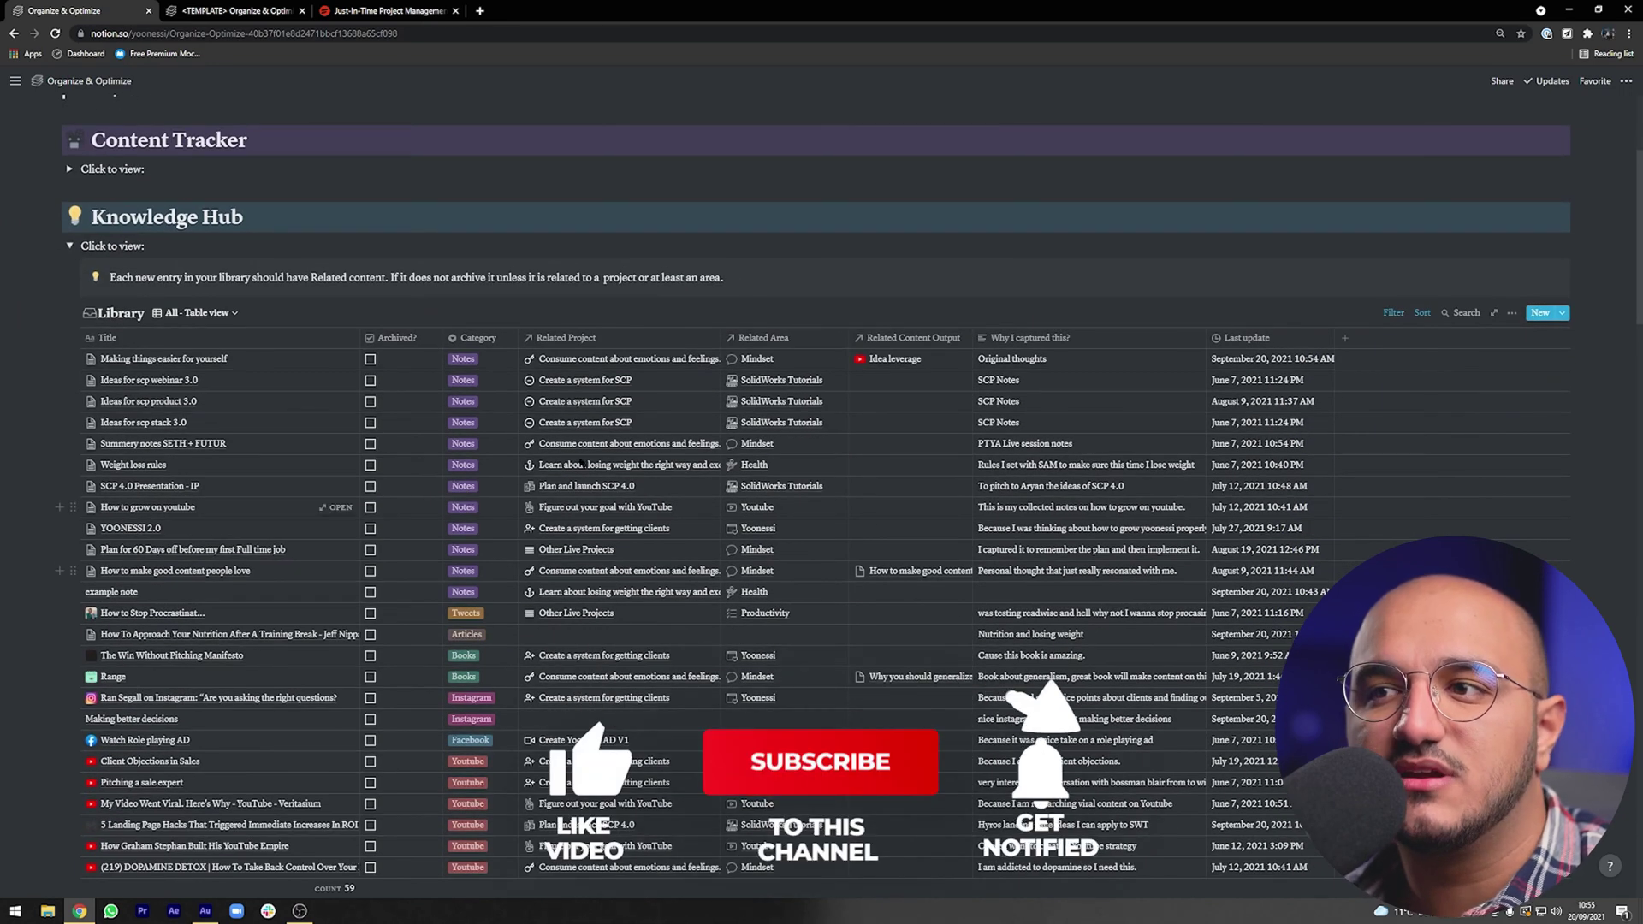